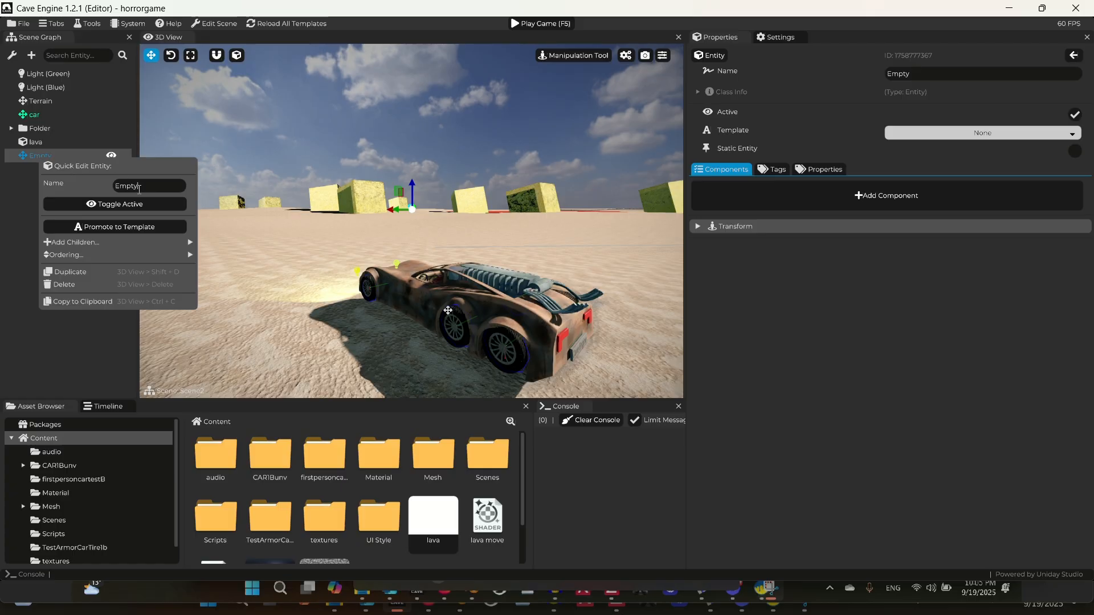
# Step: Rename the Empty entity to GameManeger
pyautogui.moveTo(140, 187); pyautogui.dragTo(89, 183)
pyautogui.write('GameManeger')
pyautogui.click(30, 156)
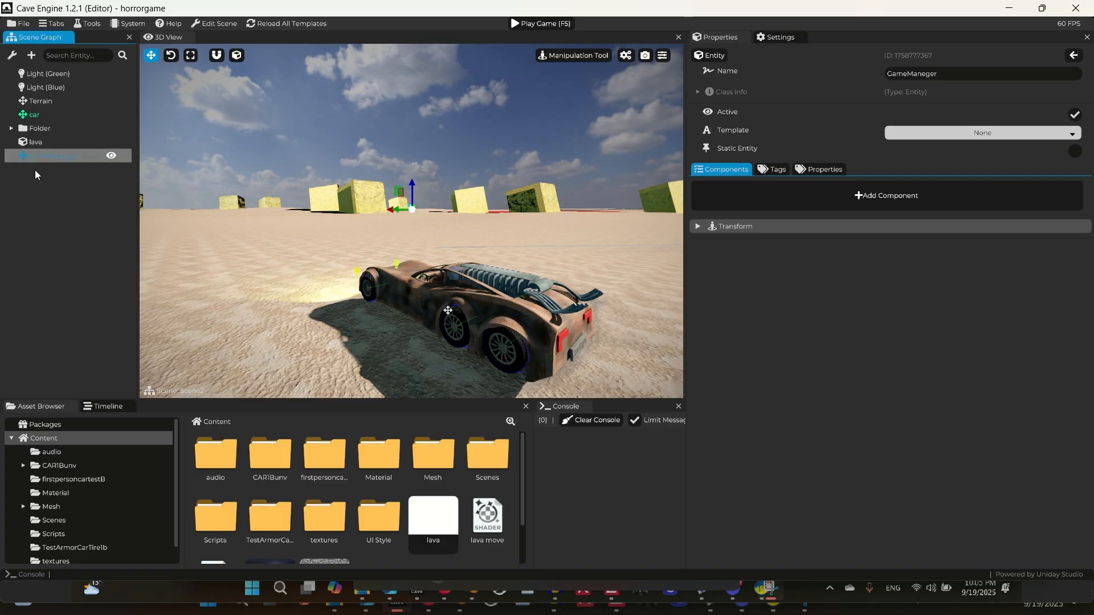
# Step: Add a new top-level UI Element to the scene and name it GameMenu
pyautogui.rightClick(32, 202)
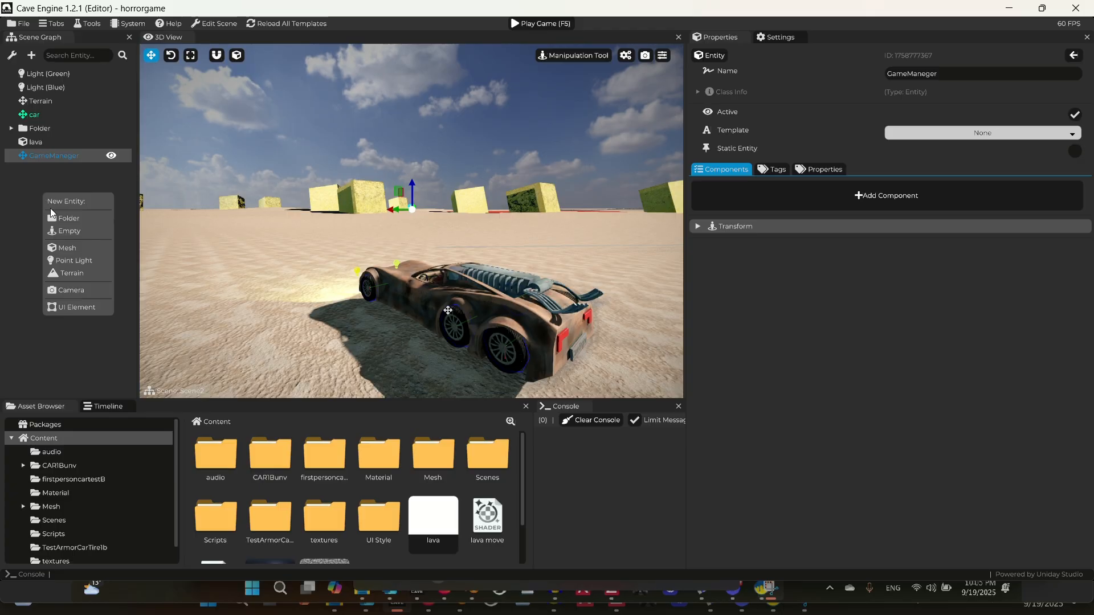
pyautogui.rightClick(35, 237)
pyautogui.click(61, 350)
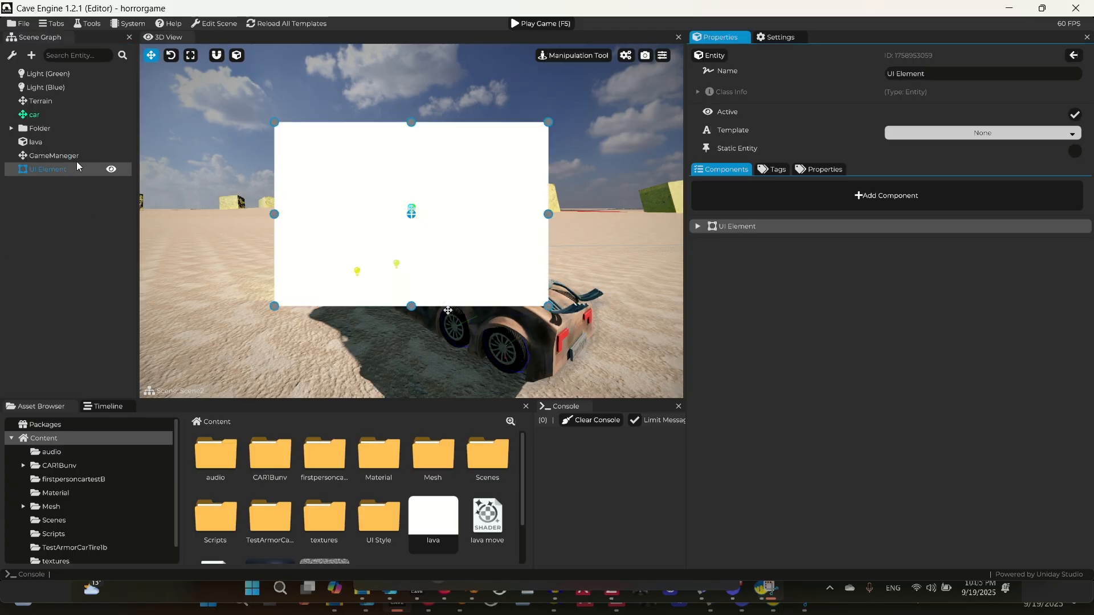
pyautogui.rightClick(54, 174)
pyautogui.moveTo(170, 204); pyautogui.dragTo(128, 205)
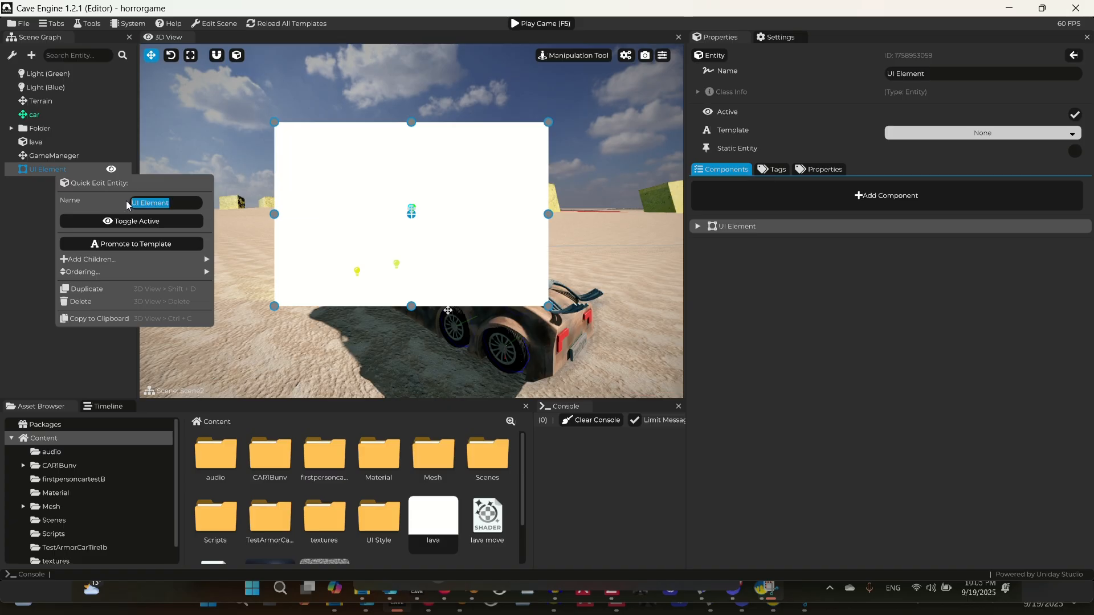
pyautogui.write('Game')
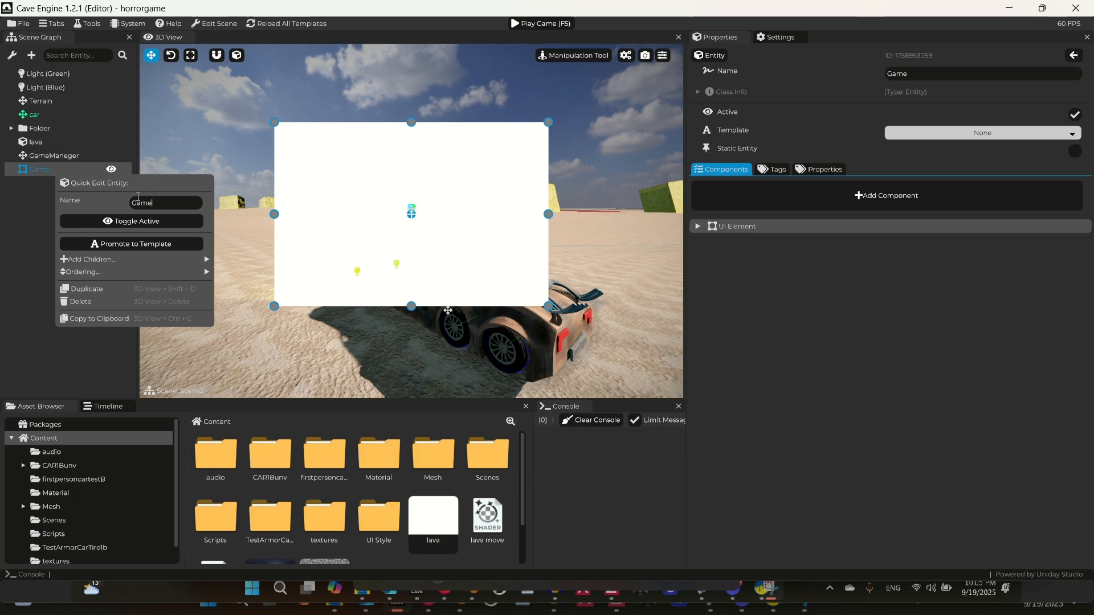
pyautogui.write('Menu')
pyautogui.click(49, 179)
# Step: Add a child UI Element under GameMenu and name it Restart
pyautogui.rightClick(49, 170)
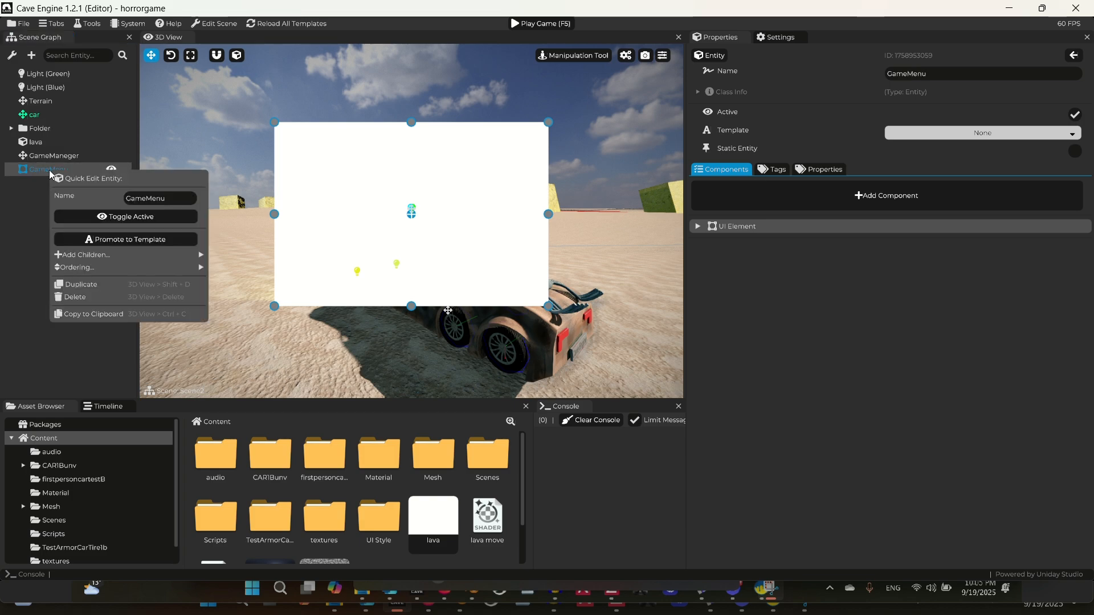
pyautogui.moveTo(70, 255)
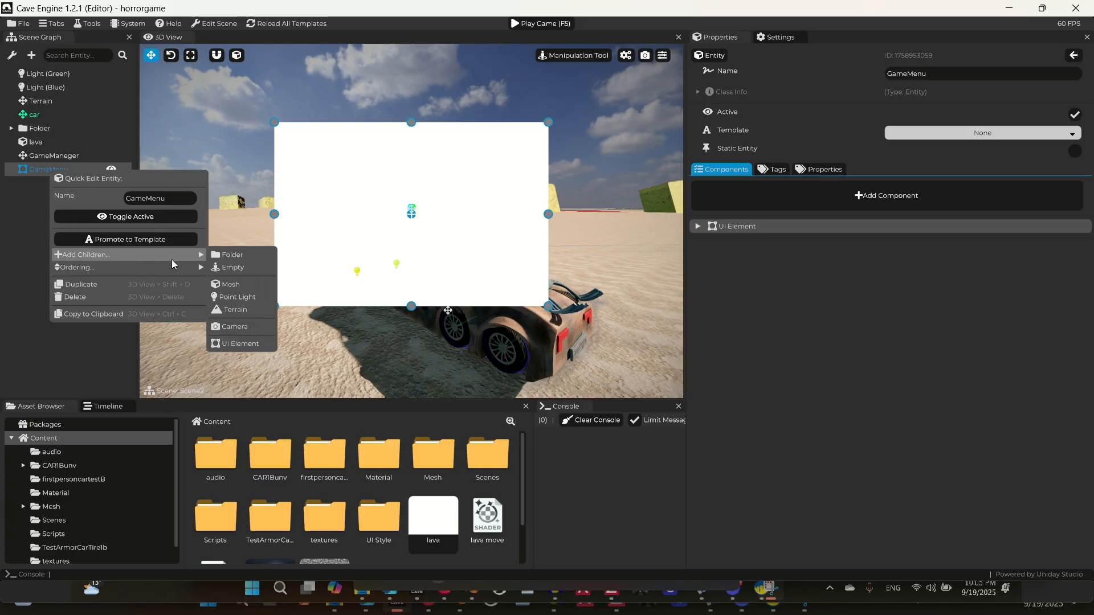
pyautogui.click(232, 344)
pyautogui.rightClick(57, 182)
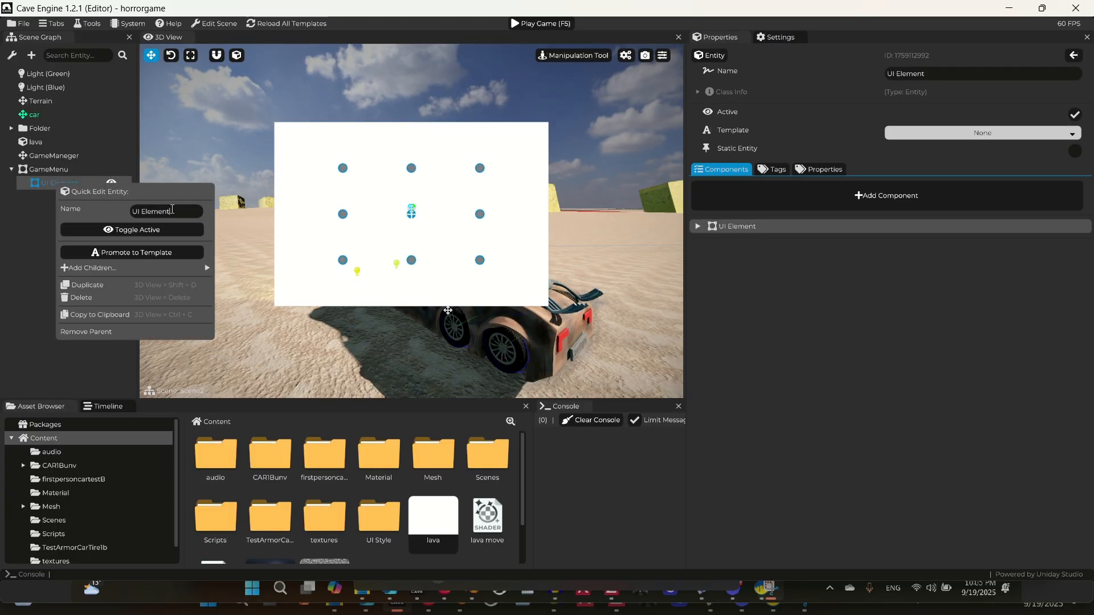
pyautogui.moveTo(172, 209); pyautogui.dragTo(124, 214)
pyautogui.write('Restarer')
pyautogui.press('BackSpace')
pyautogui.click(34, 222)
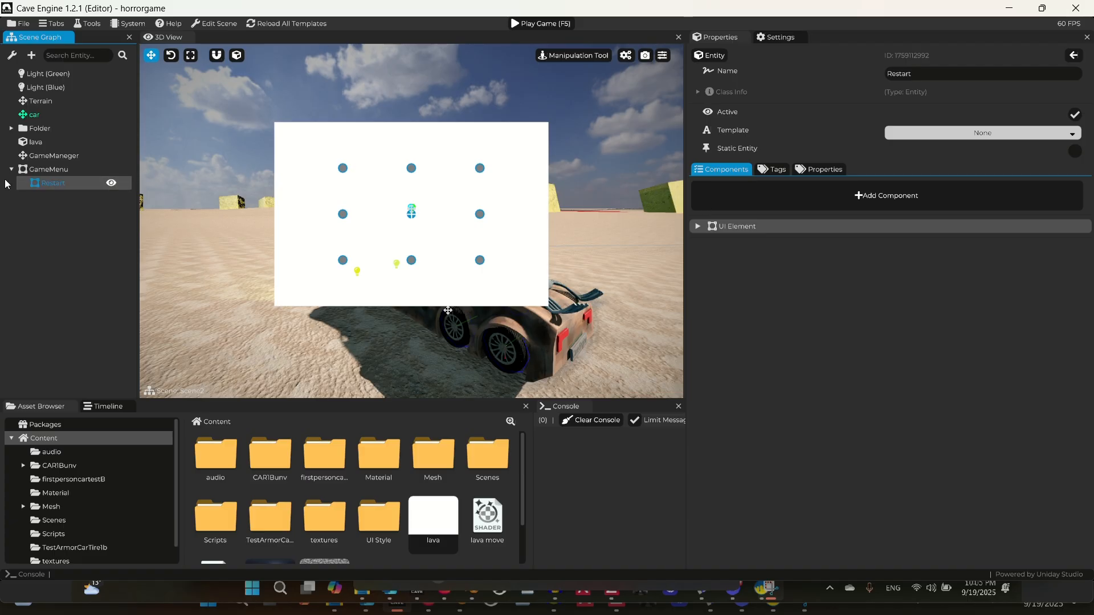
# Step: Set GameMenu's layer to 1, its position to about X 4.5% and Y 20.5%, and its width to about 59%
pyautogui.click(61, 170)
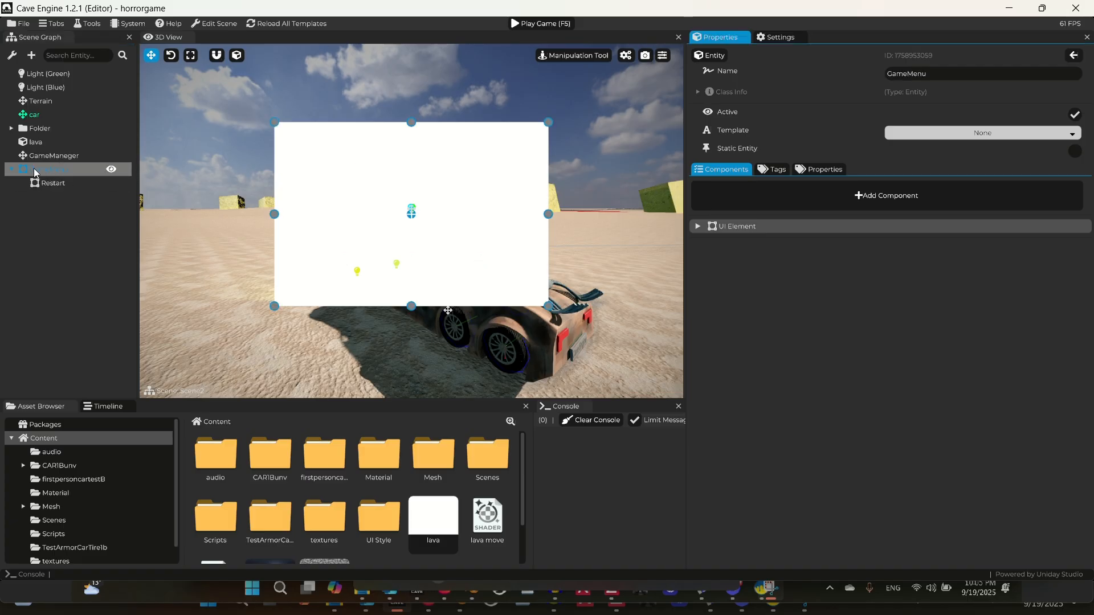
pyautogui.click(699, 227)
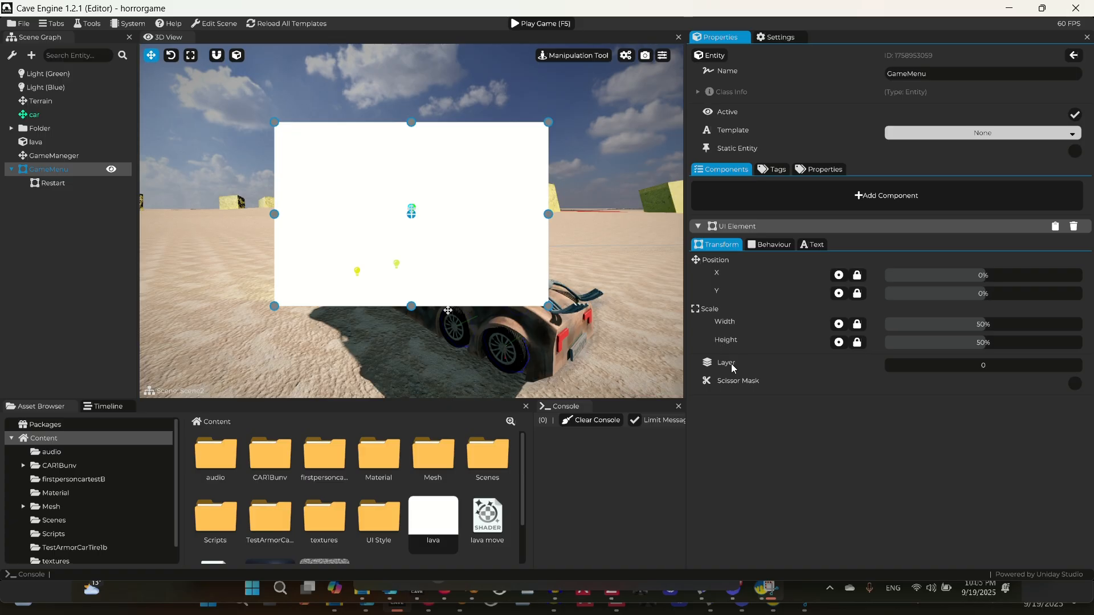
pyautogui.click(700, 251)
pyautogui.doubleClick(983, 370)
pyautogui.write('1')
pyautogui.press('Return')
pyautogui.moveTo(969, 276); pyautogui.dragTo(1000, 291)
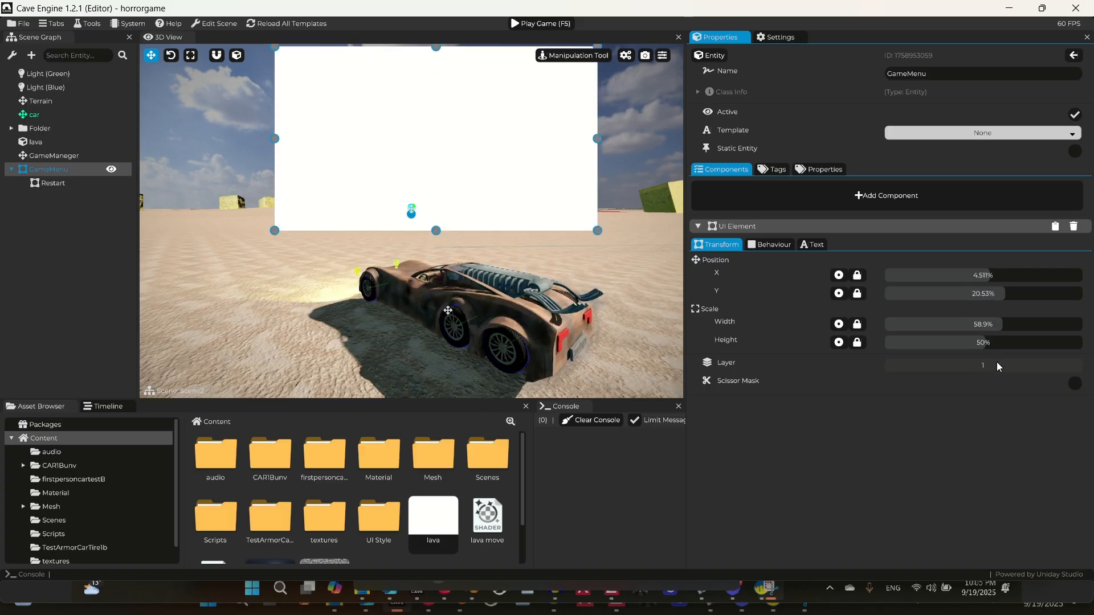
# Step: Give GameMenu the text content "Game Menu" in the Montserrat Bold font
pyautogui.click(805, 245)
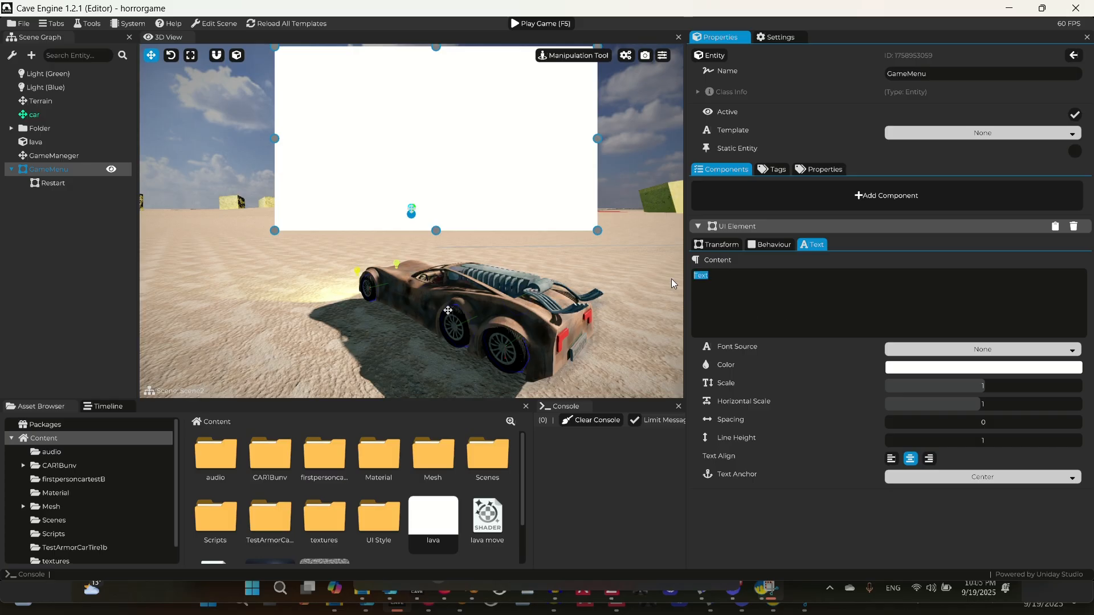
pyautogui.write('Game Menu')
pyautogui.click(913, 347)
pyautogui.click(946, 361)
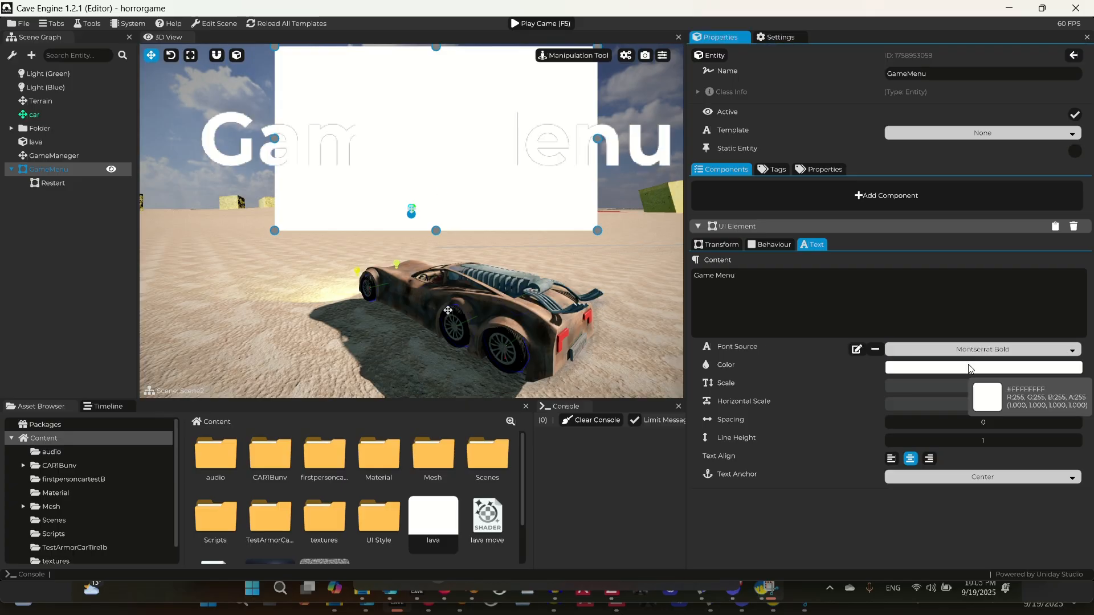
# Step: Color the Game Menu text black and reduce its scale to about 0.855
pyautogui.click(963, 367)
pyautogui.moveTo(928, 422); pyautogui.dragTo(901, 498)
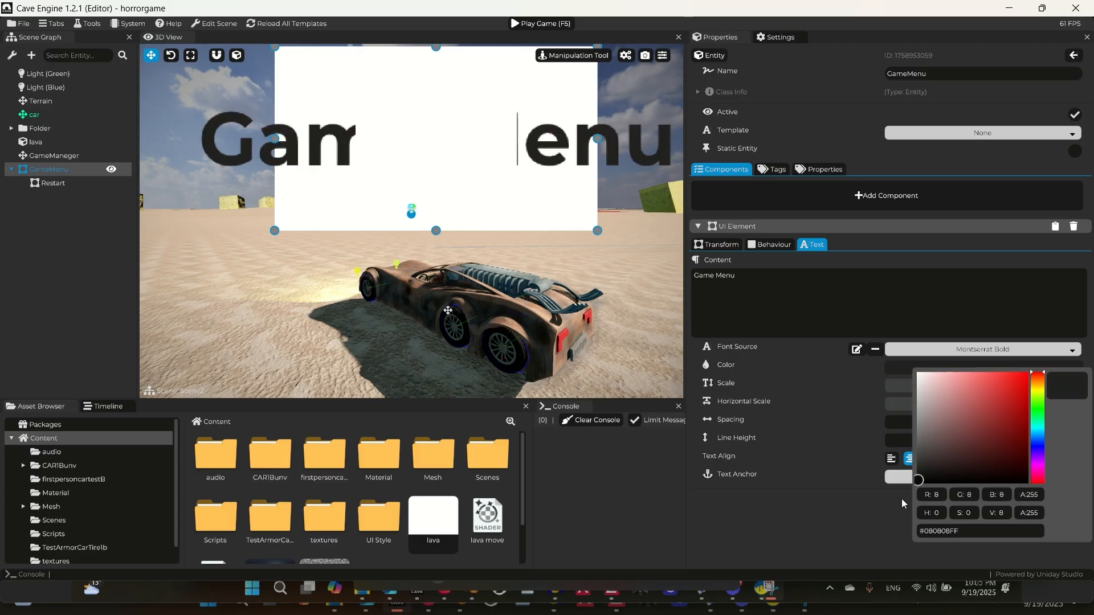
pyautogui.click(832, 353)
pyautogui.moveTo(984, 386); pyautogui.dragTo(968, 387)
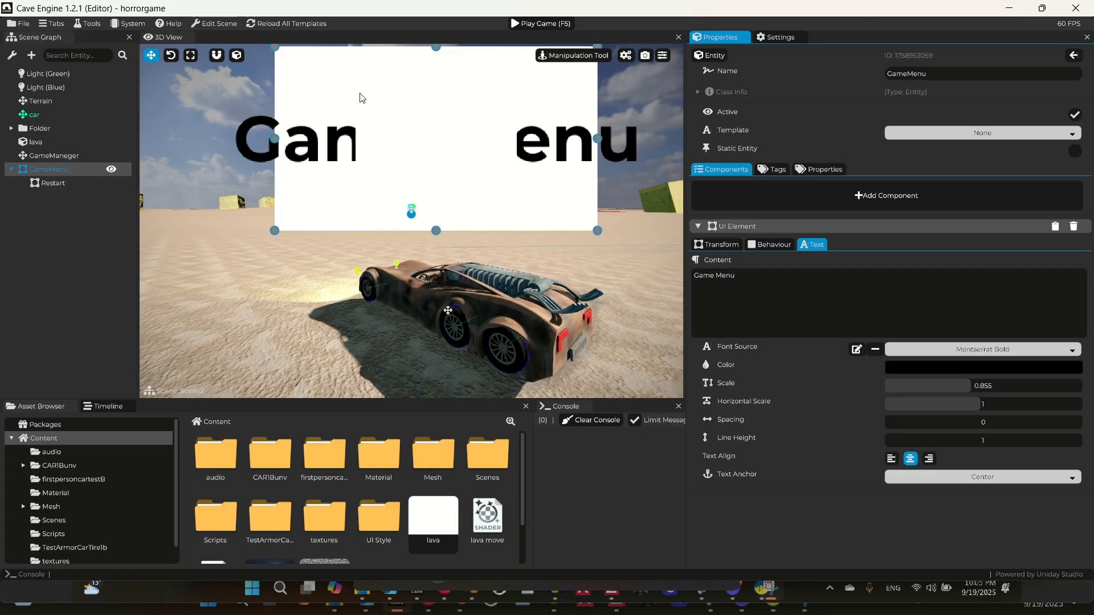
# Step: Deactivate the Restart element so it stops covering the Game Menu text
pyautogui.click(56, 183)
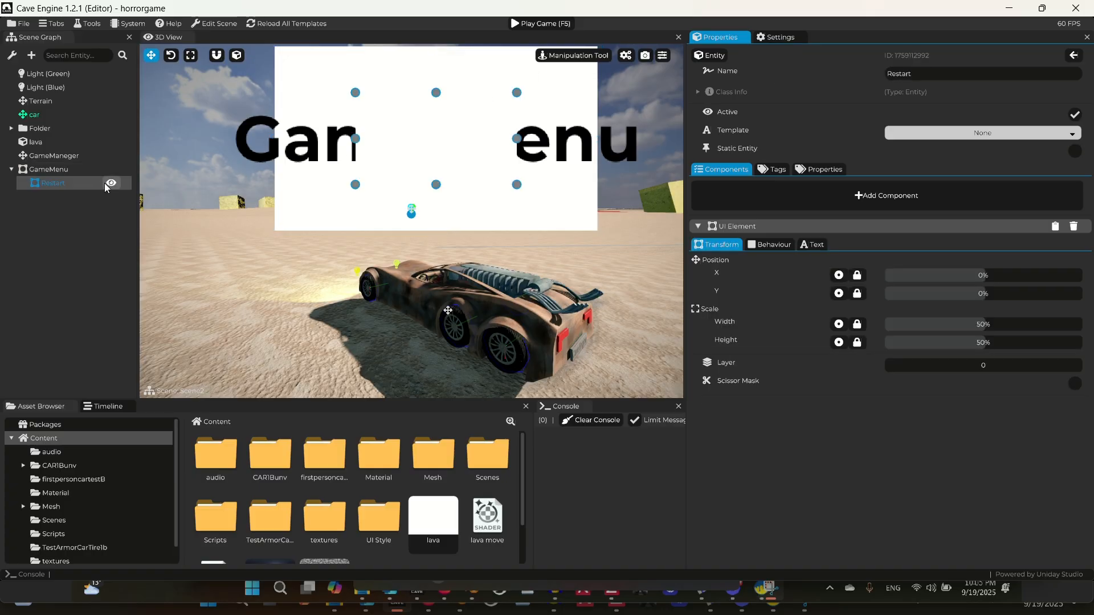
pyautogui.click(104, 183)
pyautogui.click(48, 169)
pyautogui.click(54, 184)
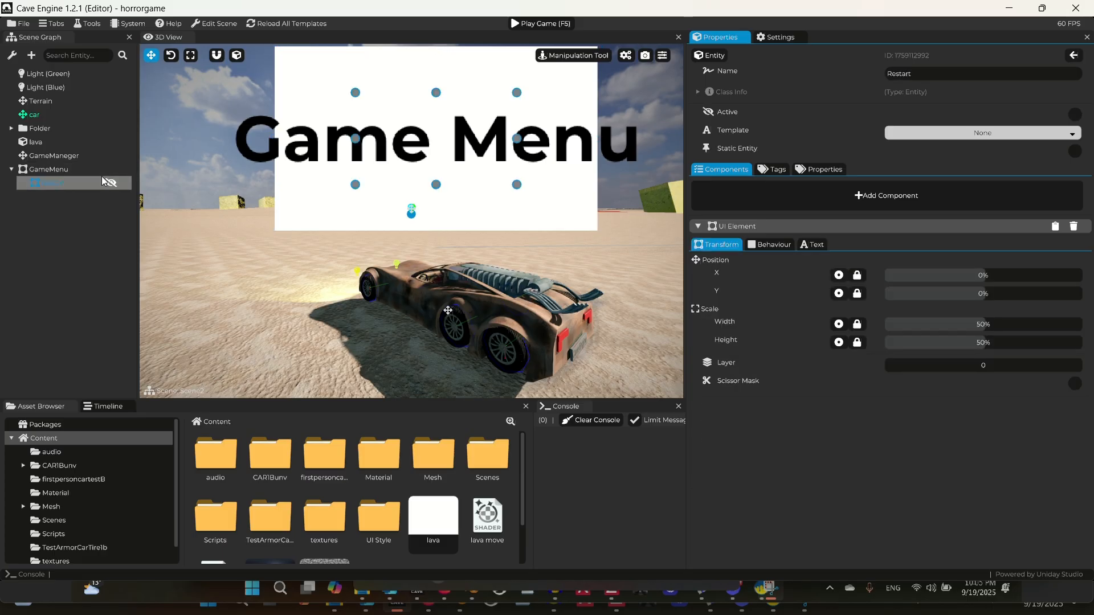
# Step: Try CAR2base_base.png as the base color image of GameMenu
pyautogui.click(63, 171)
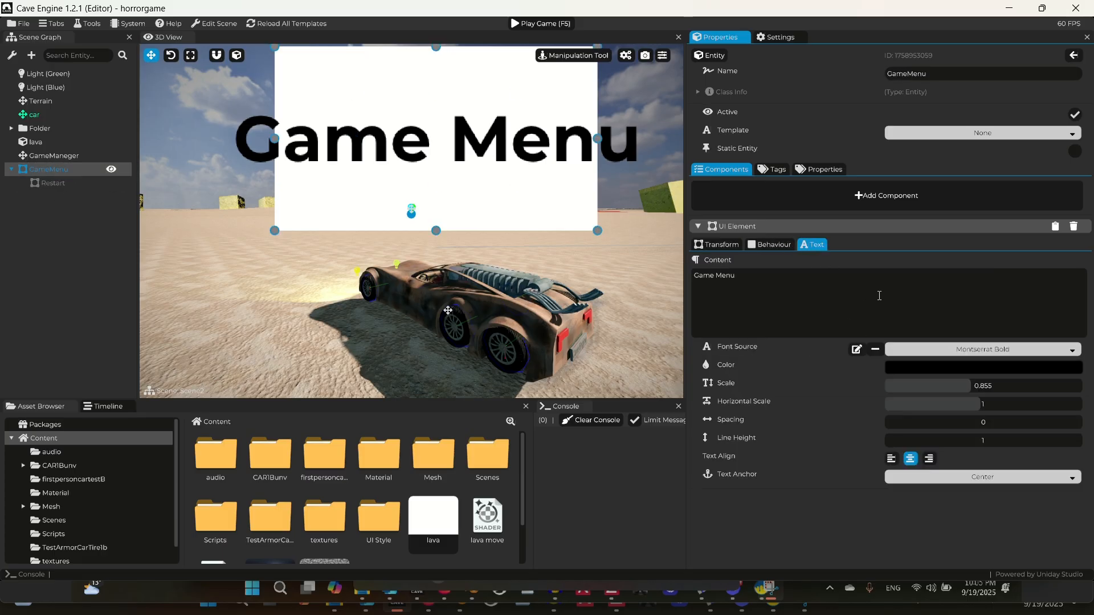
pyautogui.click(702, 244)
pyautogui.click(758, 244)
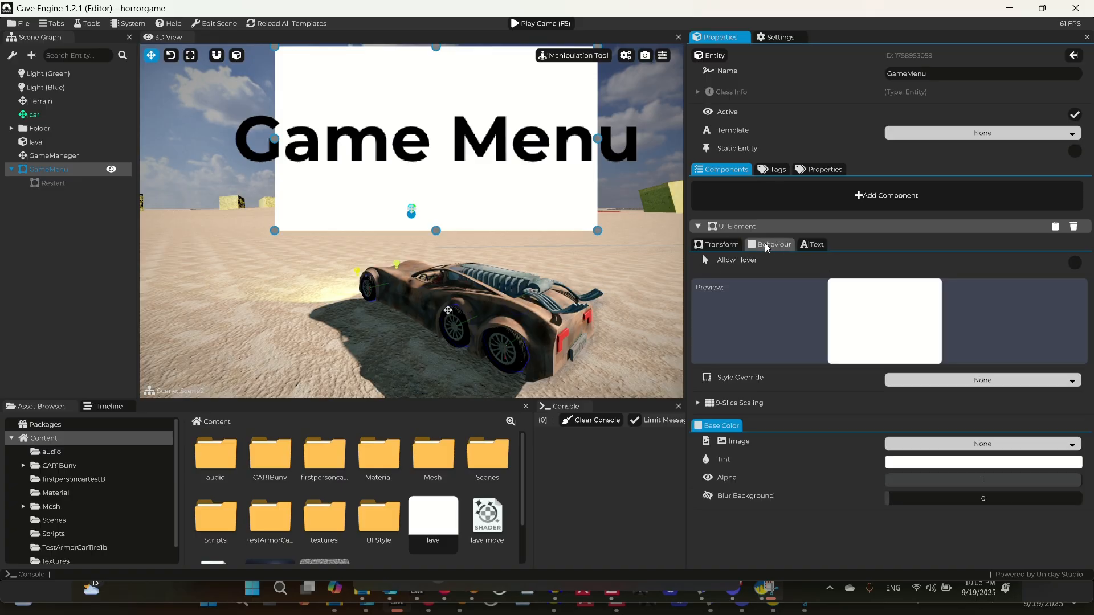
pyautogui.click(731, 246)
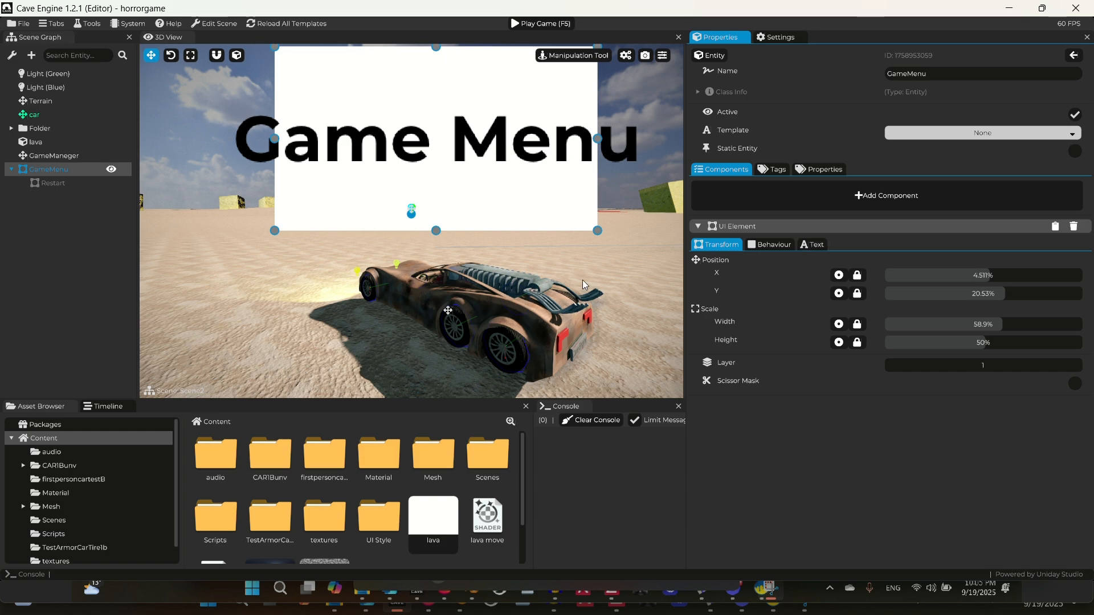
pyautogui.click(764, 247)
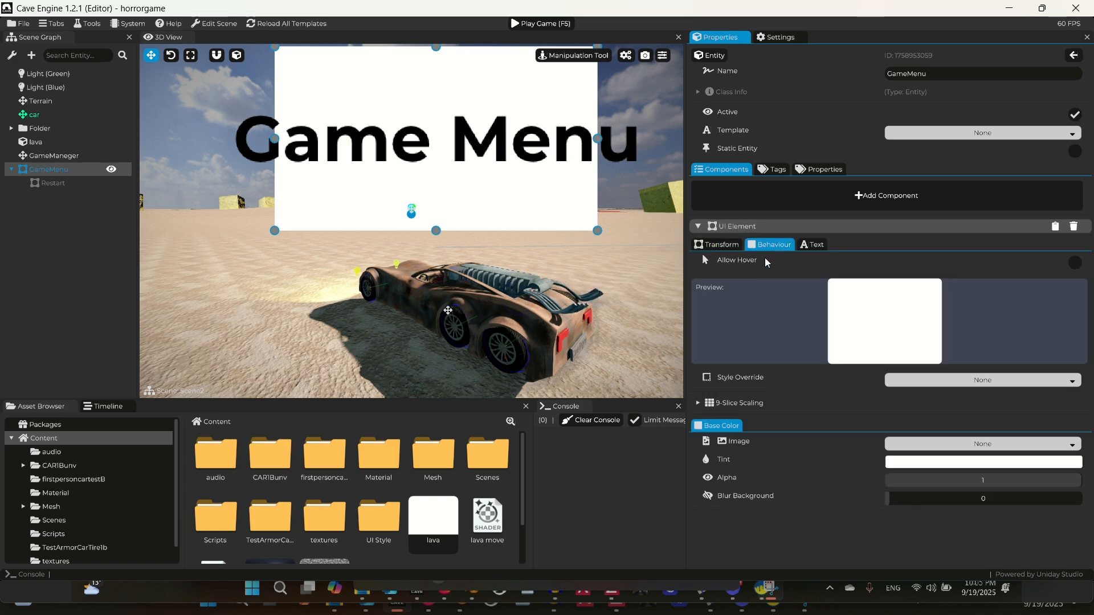
pyautogui.click(924, 444)
pyautogui.click(1013, 411)
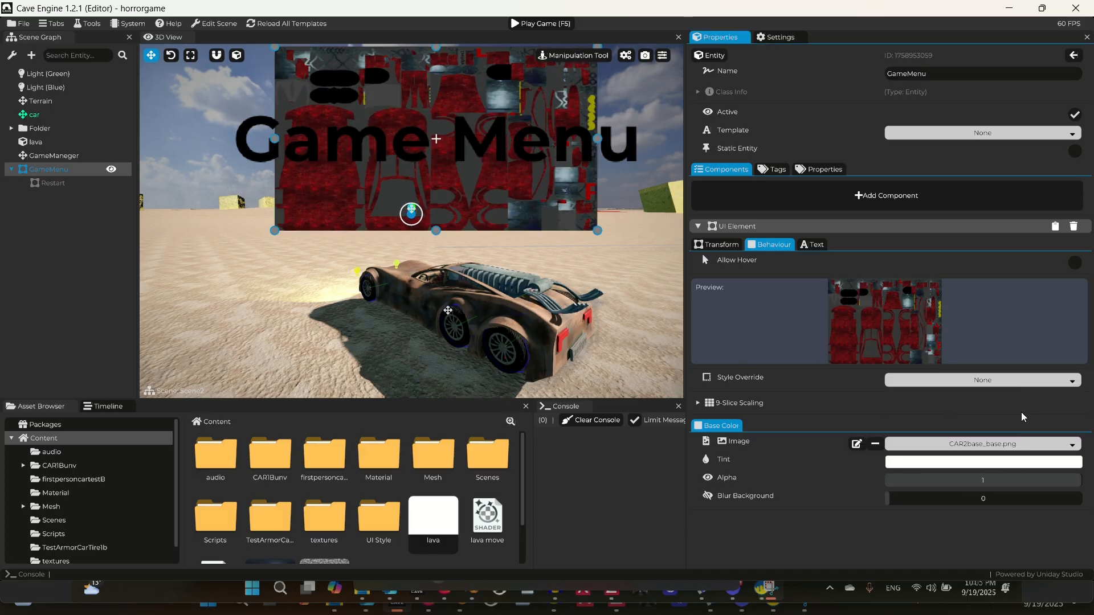
# Step: Set GameMenu's base color image to desert-rocks1-albedo.png
pyautogui.click(981, 448)
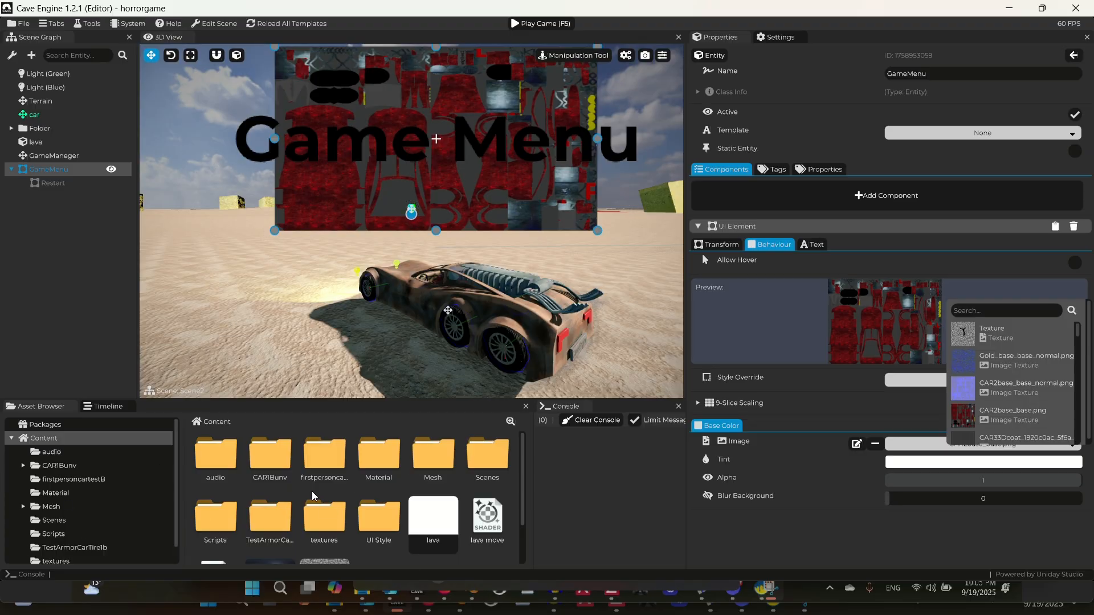
pyautogui.scroll(-5, 950, 415)
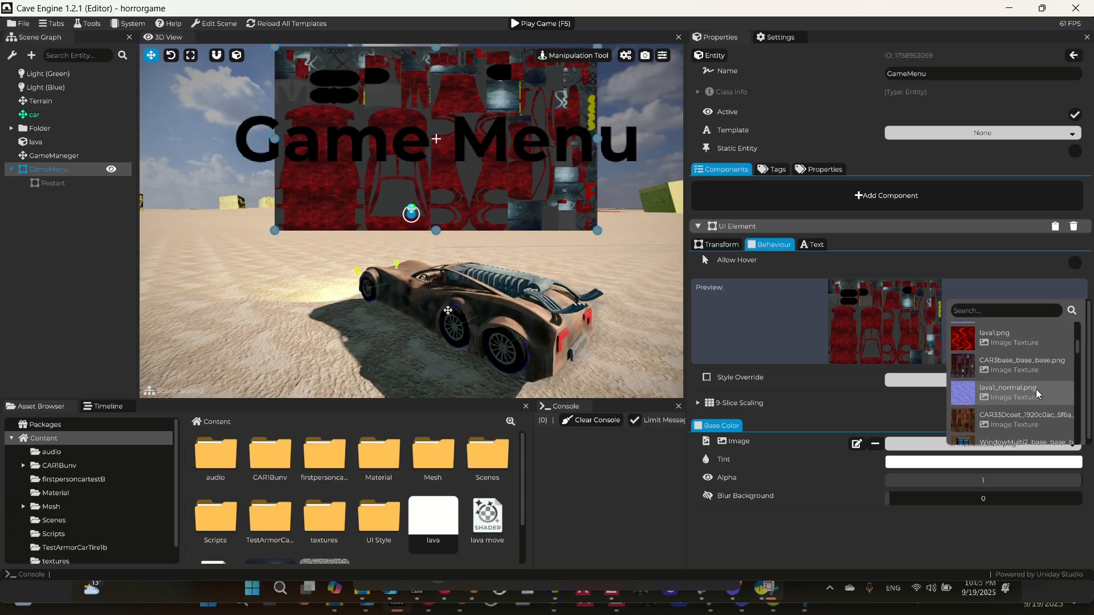
pyautogui.scroll(-5, 1039, 422)
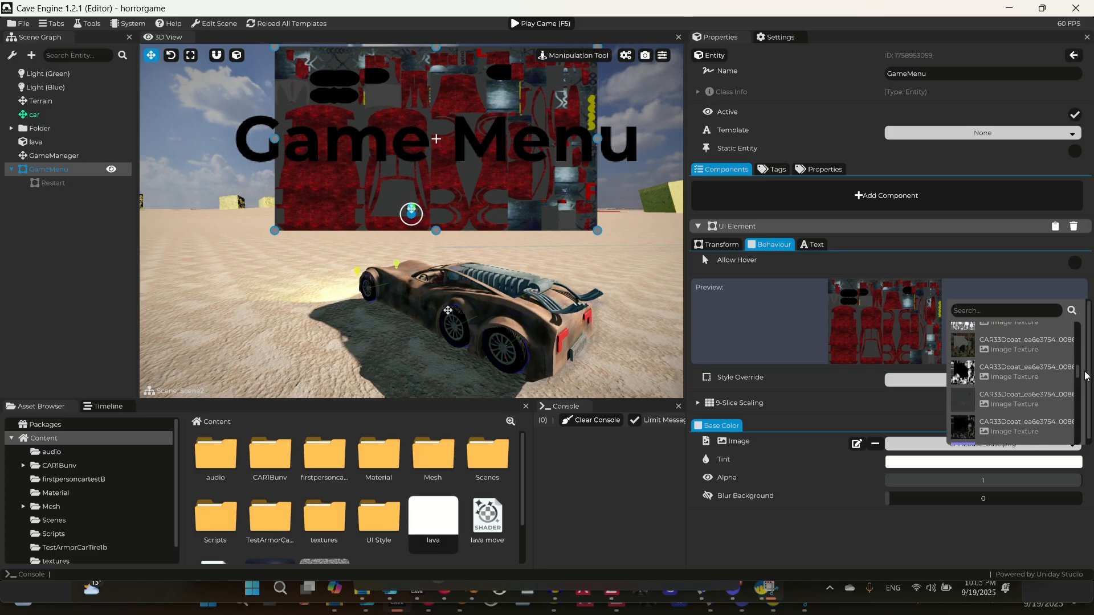
pyautogui.moveTo(1079, 427); pyautogui.dragTo(1077, 467)
pyautogui.click(1031, 410)
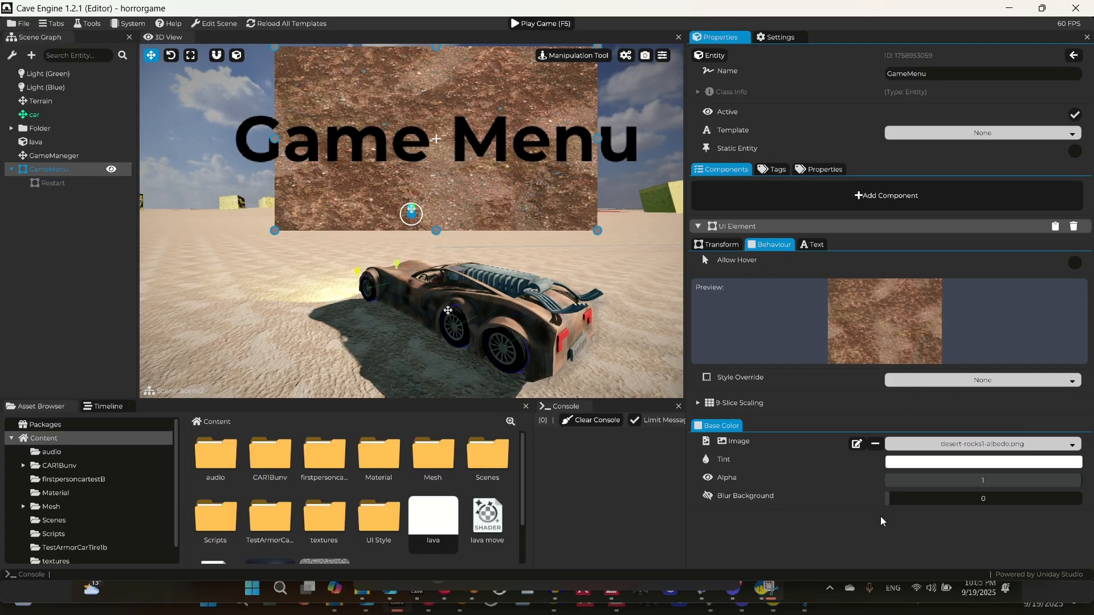
# Step: Reduce the Game Menu text scale to about 0.62 and the element's height to about 21.7%
pyautogui.click(812, 244)
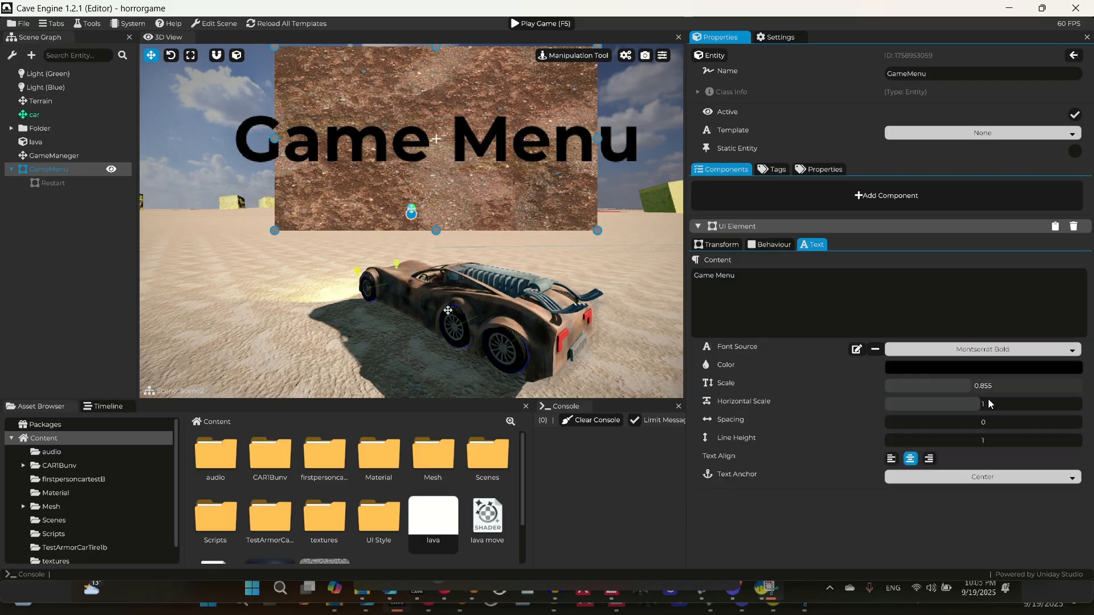
pyautogui.moveTo(971, 387); pyautogui.dragTo(947, 389)
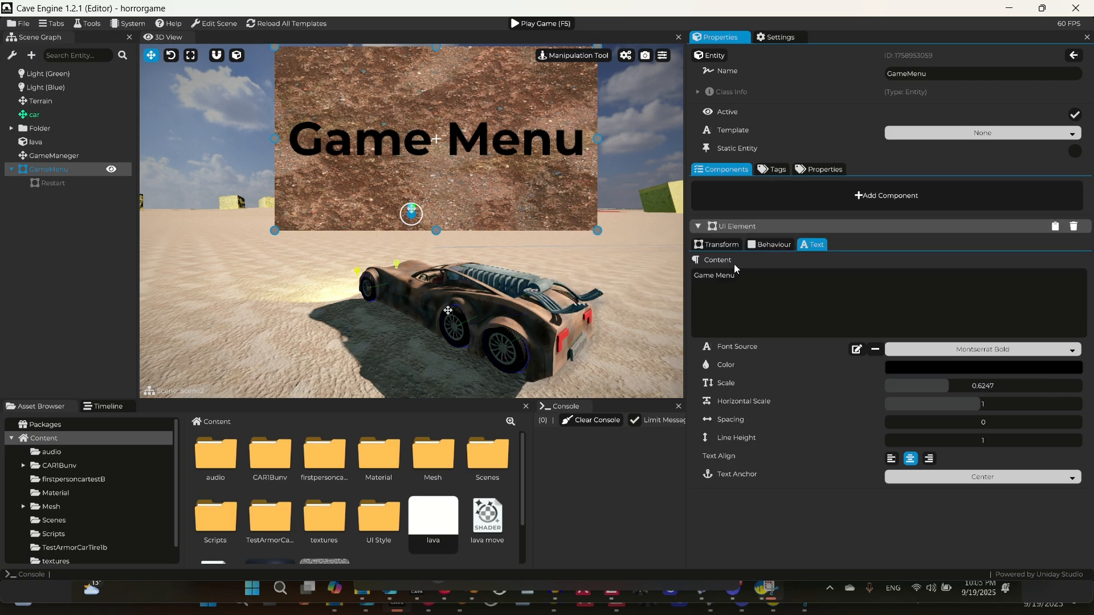
pyautogui.click(719, 245)
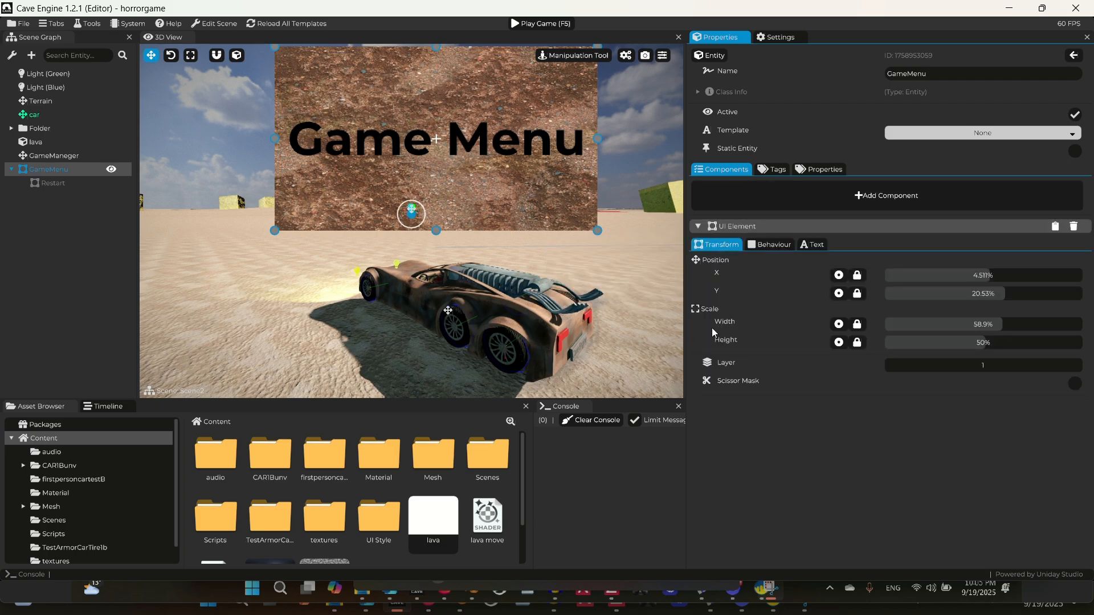
pyautogui.moveTo(997, 342); pyautogui.dragTo(929, 351)
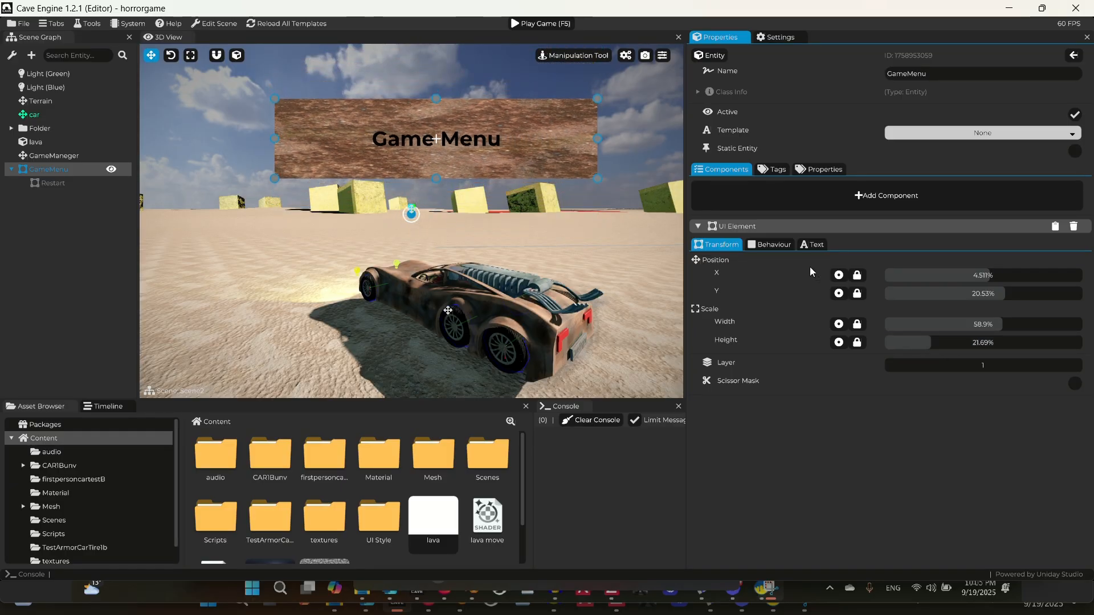
# Step: Enlarge the Game Menu text until it nearly fills the width of its panel
pyautogui.click(780, 245)
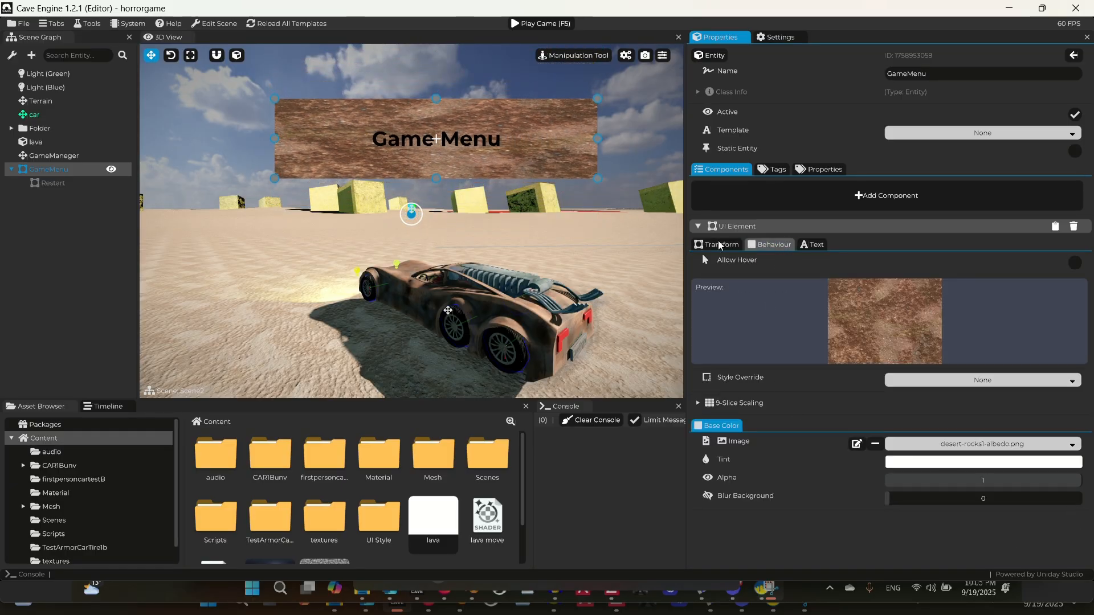
pyautogui.click(804, 246)
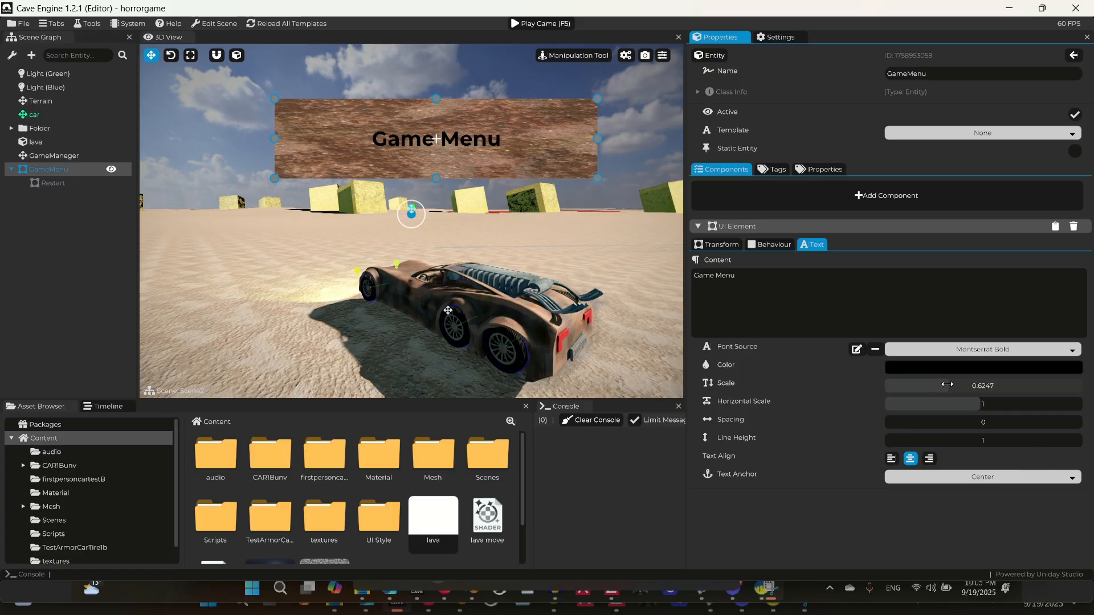
pyautogui.moveTo(951, 386); pyautogui.dragTo(1024, 385)
# Step: Move the GameMenu panel up near the top edge of the view and slightly to the left
pyautogui.click(718, 245)
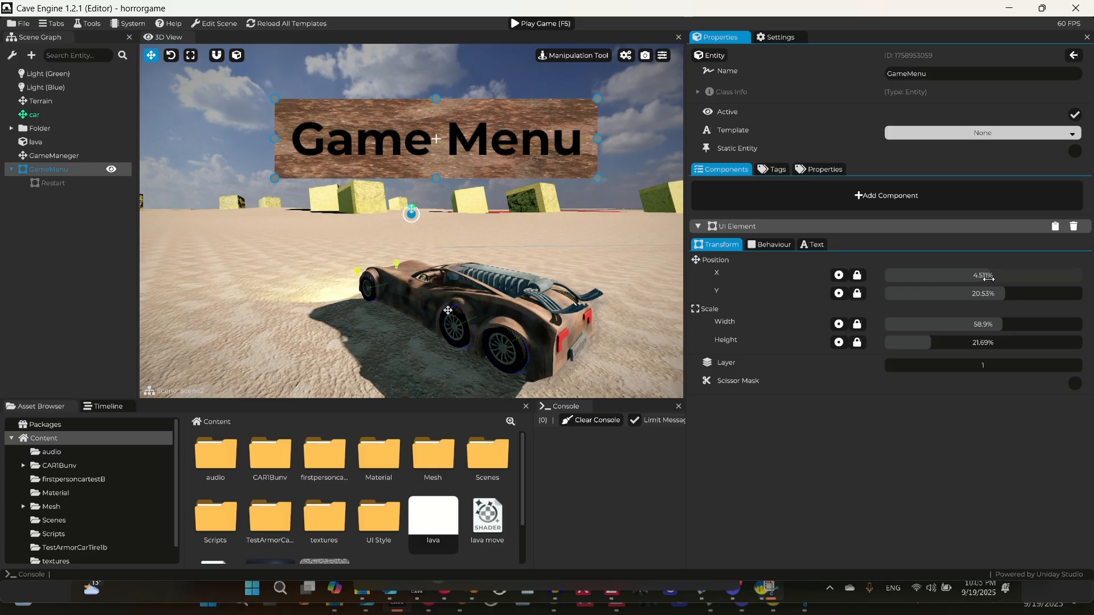
pyautogui.moveTo(1023, 276)
pyautogui.mouseDown()
pyautogui.moveTo(978, 279)
pyautogui.moveTo(1013, 289)
pyautogui.mouseUp()
pyautogui.click(770, 244)
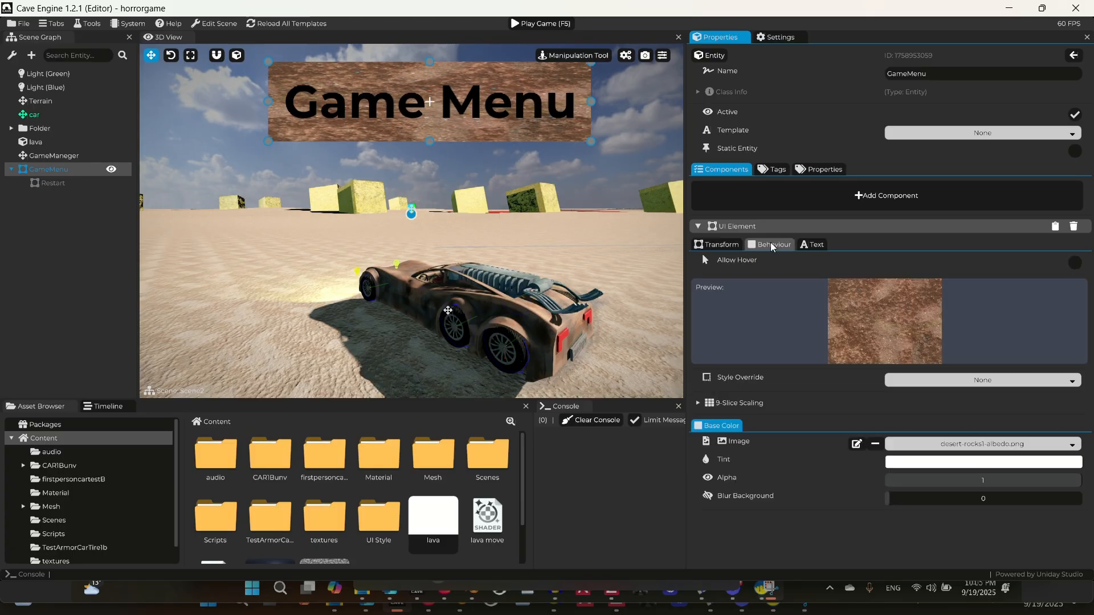
pyautogui.click(811, 250)
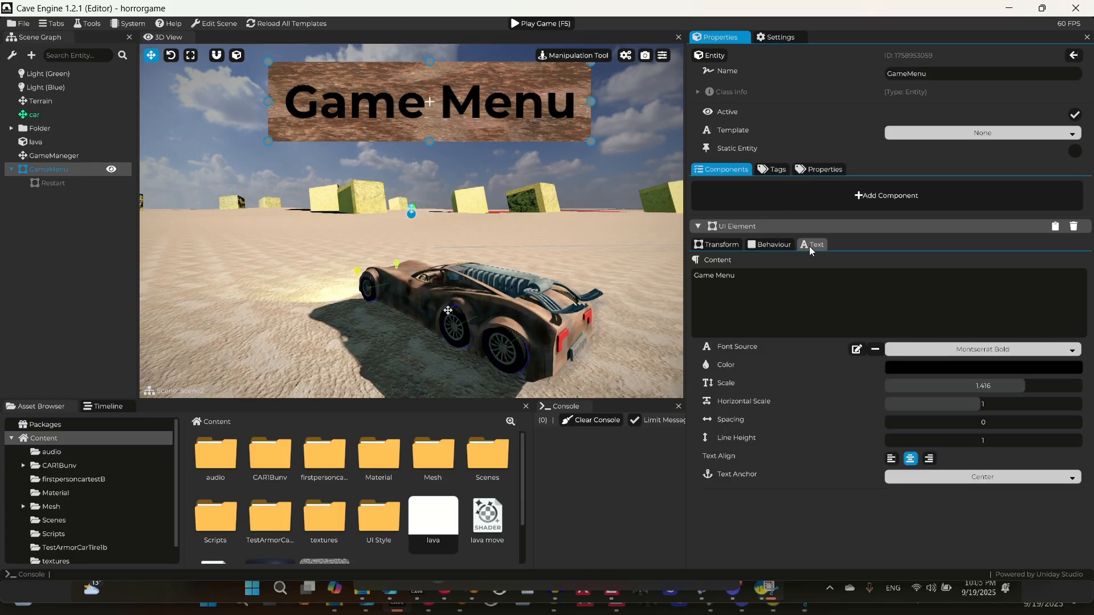
pyautogui.click(714, 245)
pyautogui.click(749, 250)
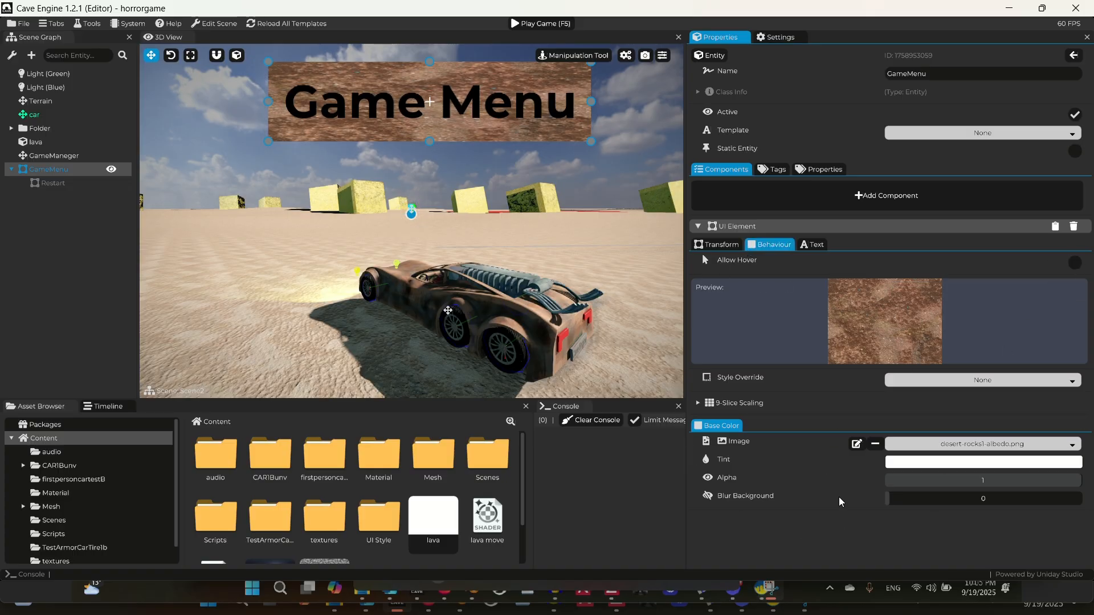
# Step: Make the Restart element active and move it below the title panel, at about X -56% and Y -100%
pyautogui.click(51, 182)
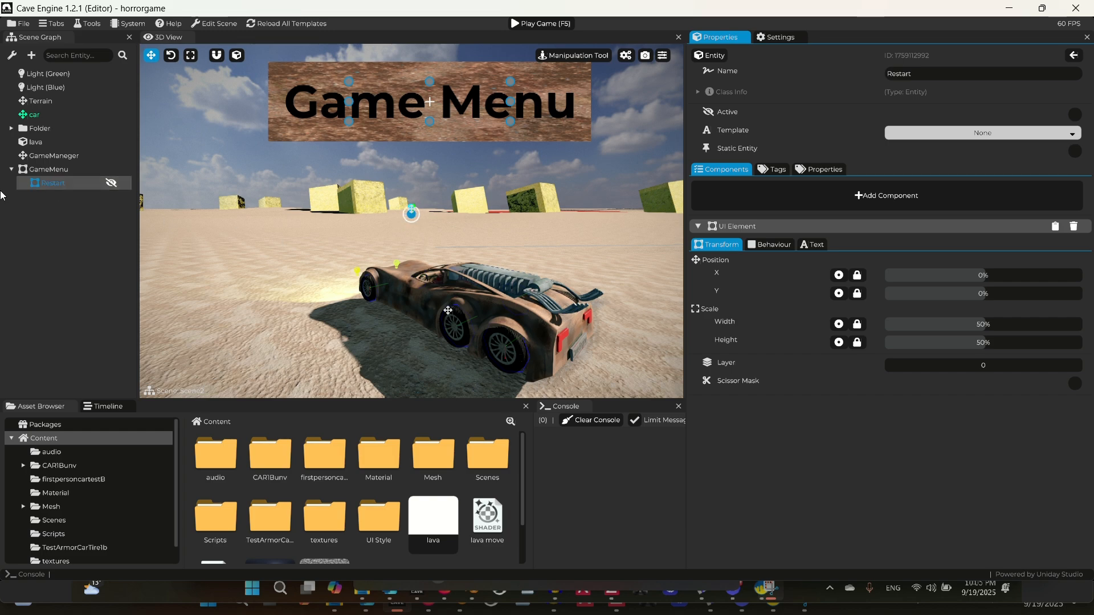
pyautogui.click(111, 183)
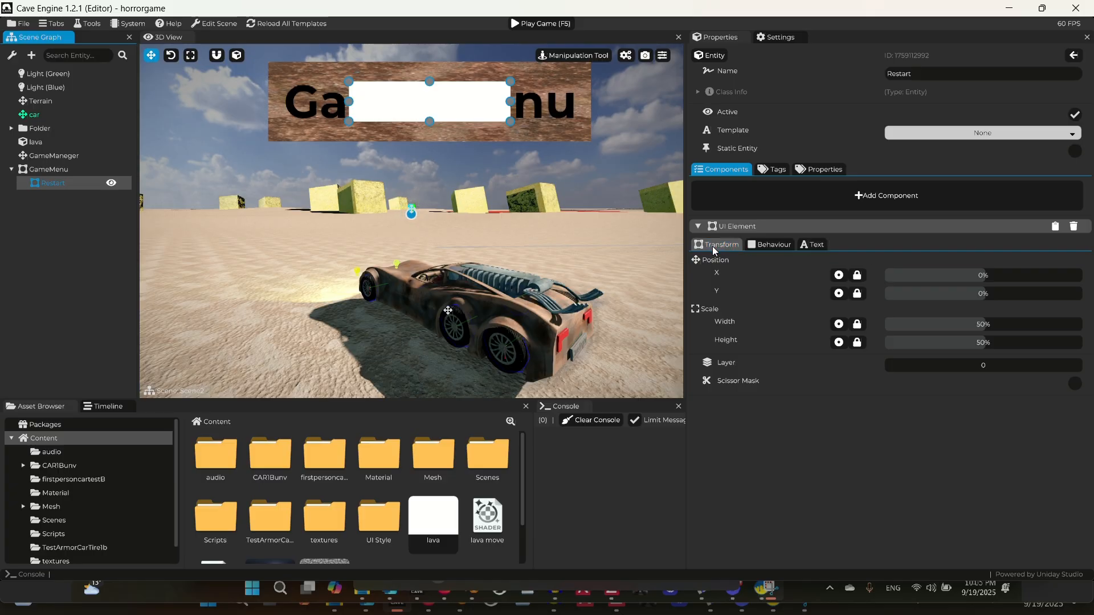
pyautogui.moveTo(981, 276); pyautogui.dragTo(912, 290)
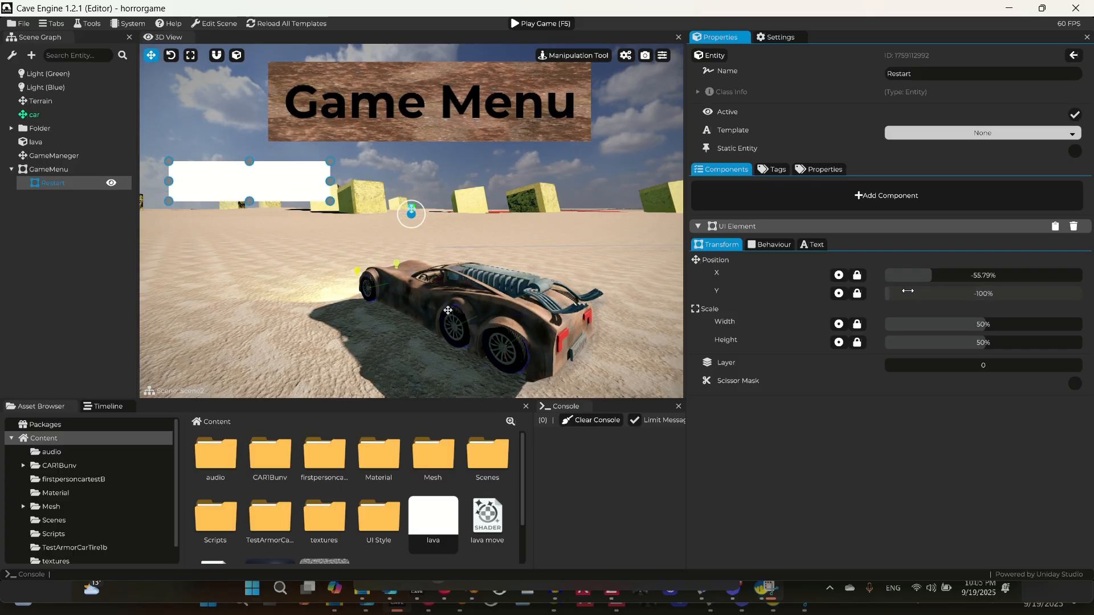
# Step: Set the Restart element's layer to 2 and compare it with GameMenu's transform settings
pyautogui.doubleClick(982, 367)
pyautogui.write('2')
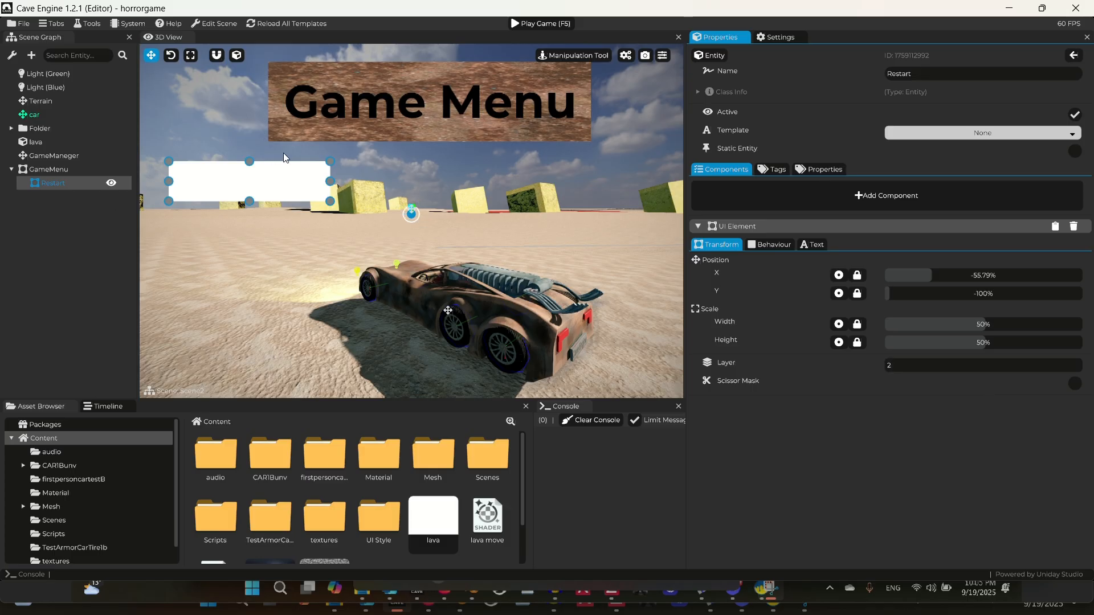
pyautogui.click(49, 170)
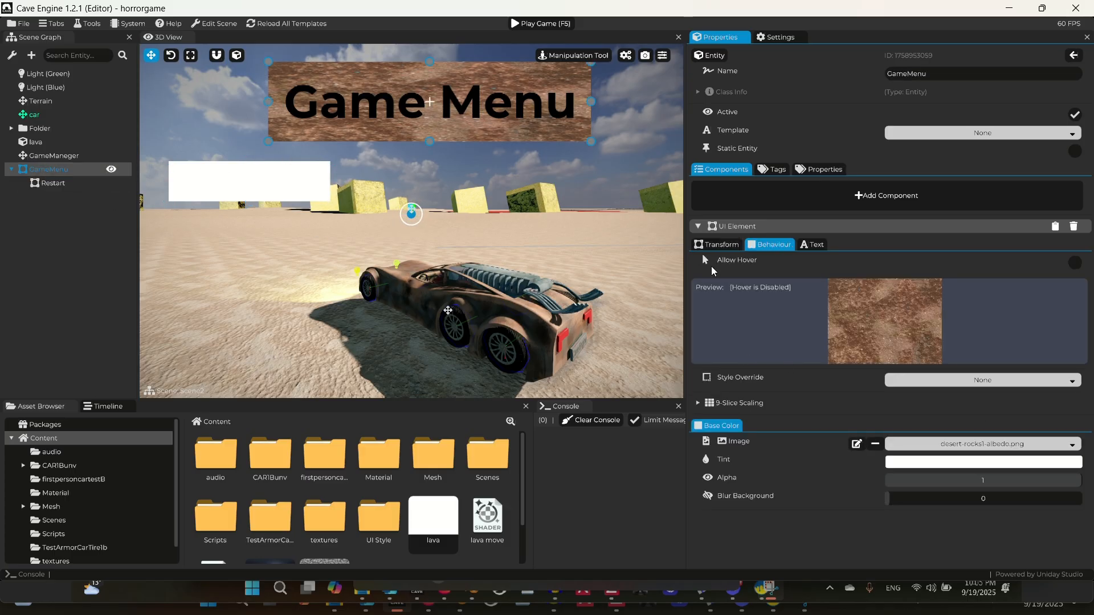
pyautogui.click(716, 244)
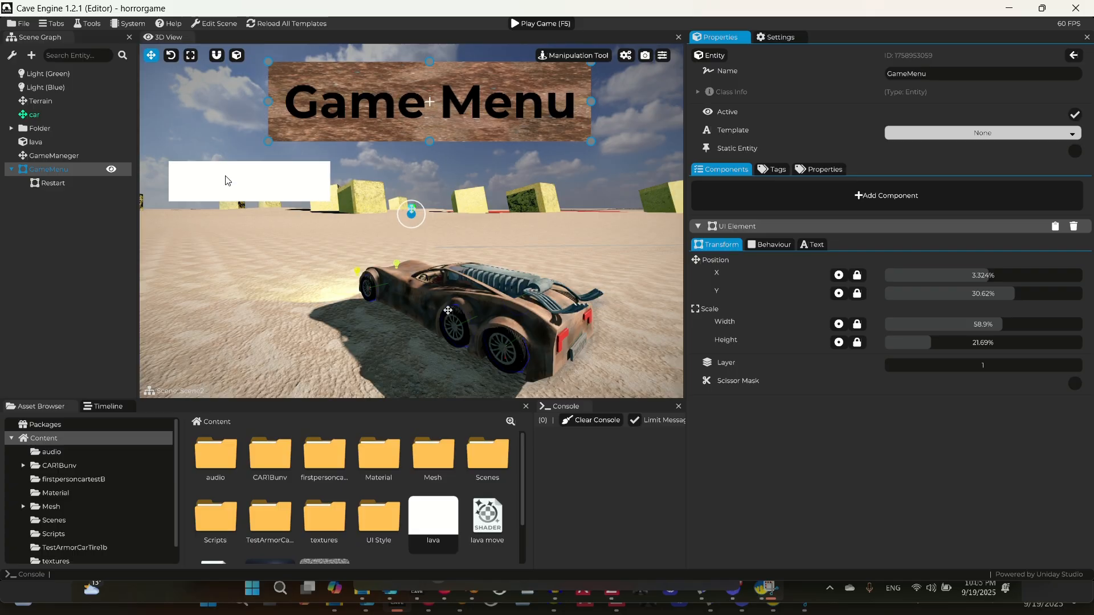
# Step: Give the Restart element the text "Restart" in the Montserrat Bold font
pyautogui.click(53, 183)
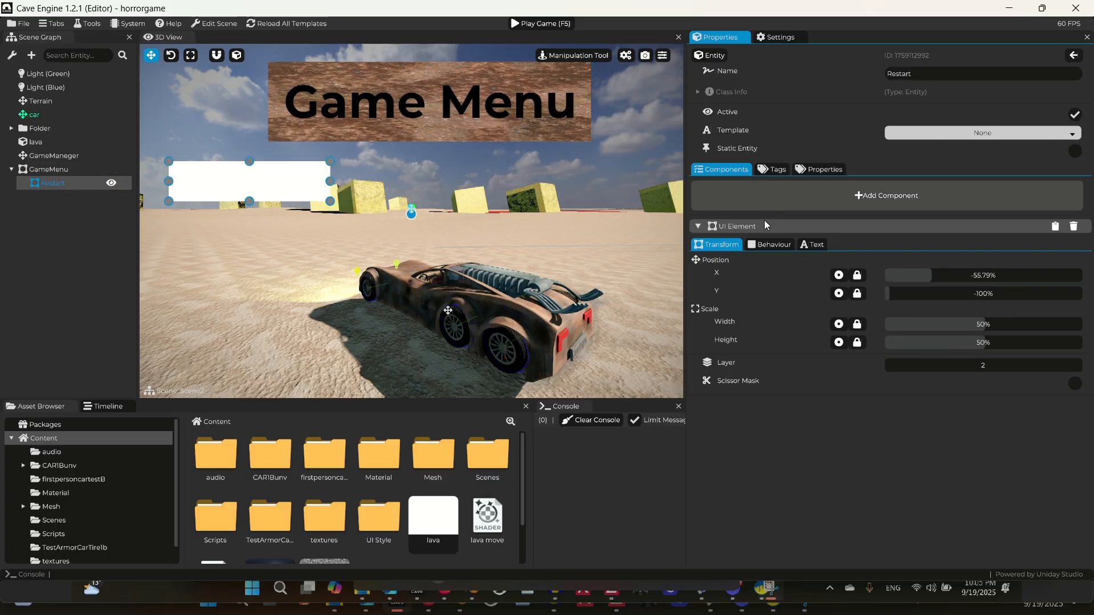
pyautogui.click(771, 247)
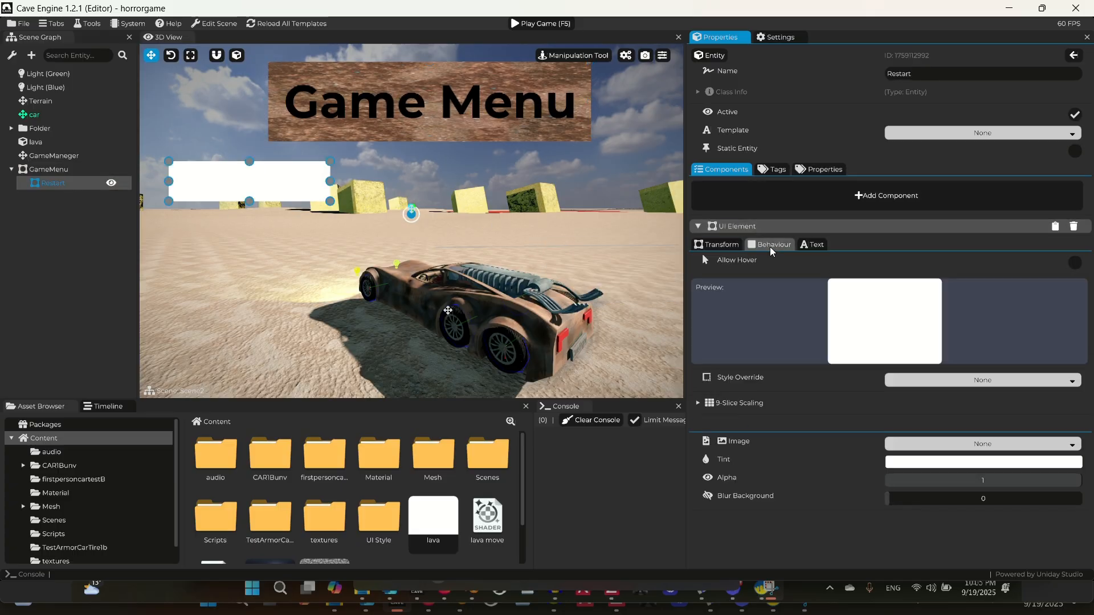
pyautogui.click(815, 245)
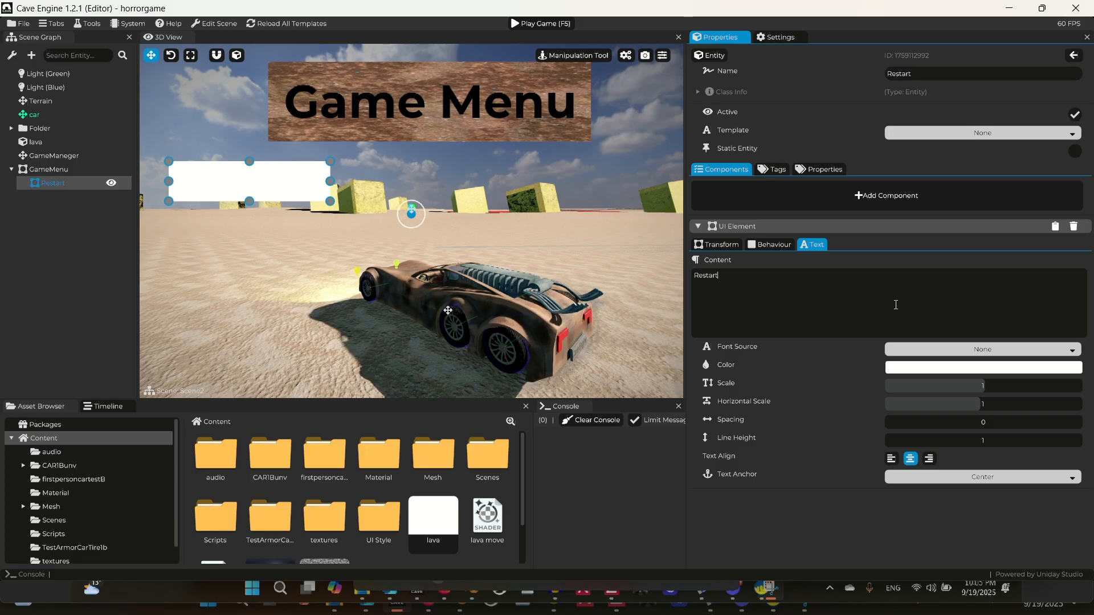
pyautogui.click(926, 347)
pyautogui.click(967, 363)
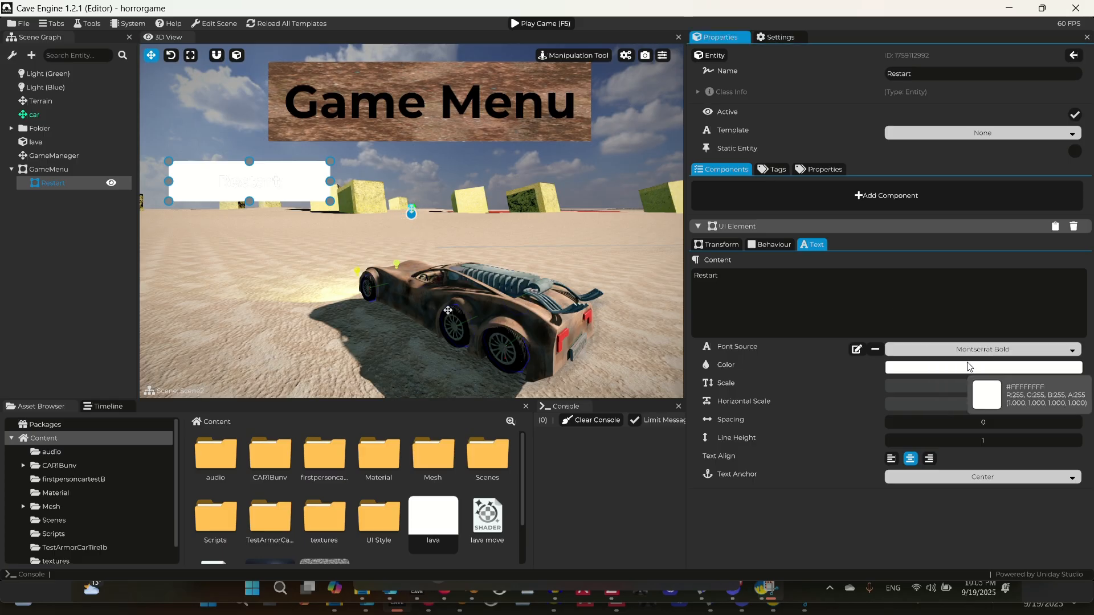
# Step: Set the Restart element's text color to black (#000000FF)
pyautogui.click(970, 367)
pyautogui.moveTo(967, 378); pyautogui.dragTo(901, 545)
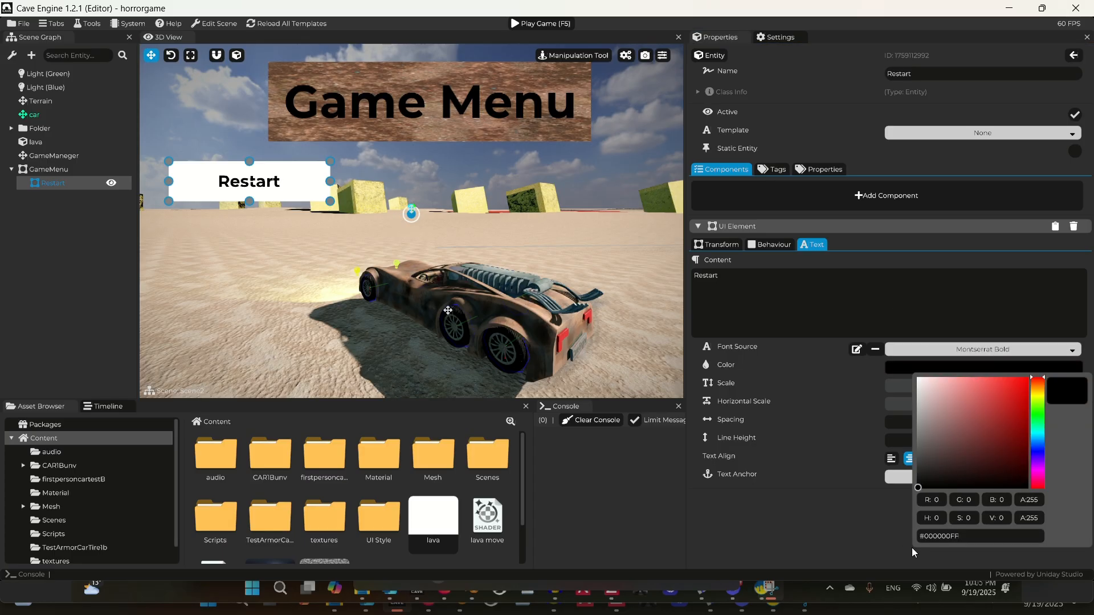
pyautogui.click(839, 528)
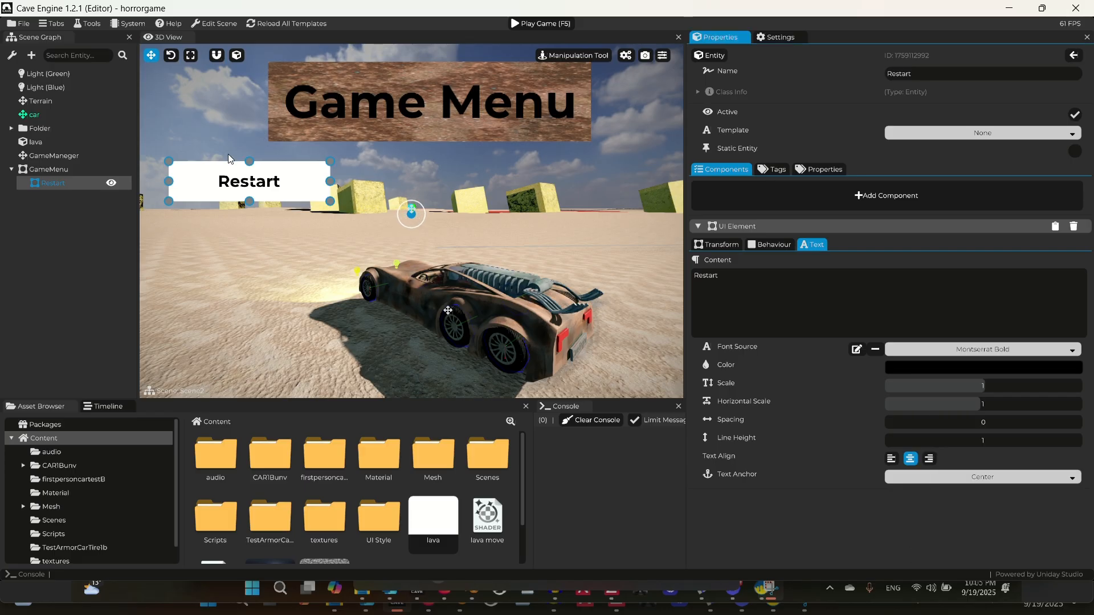
# Step: Enable Allow Hover and Allow Click in the Restart element's behaviour
pyautogui.click(769, 245)
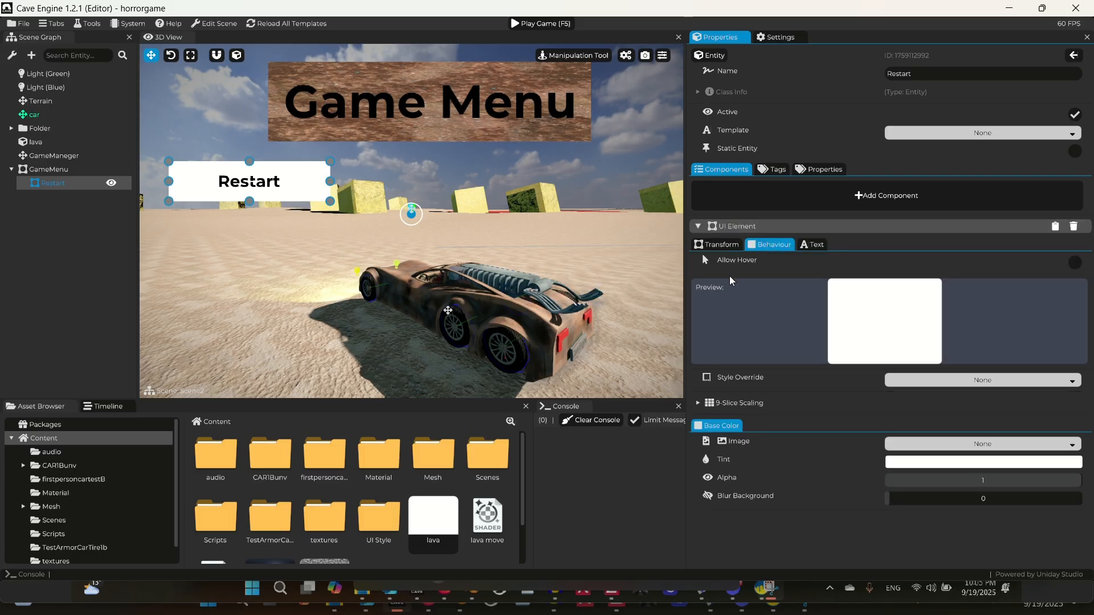
pyautogui.click(1075, 262)
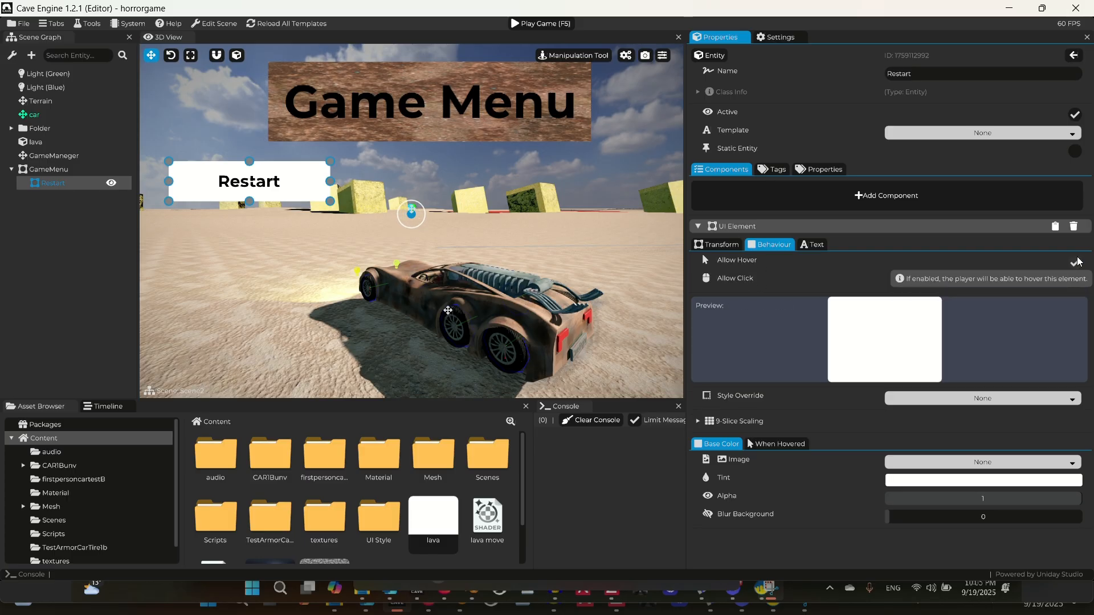
pyautogui.click(1075, 281)
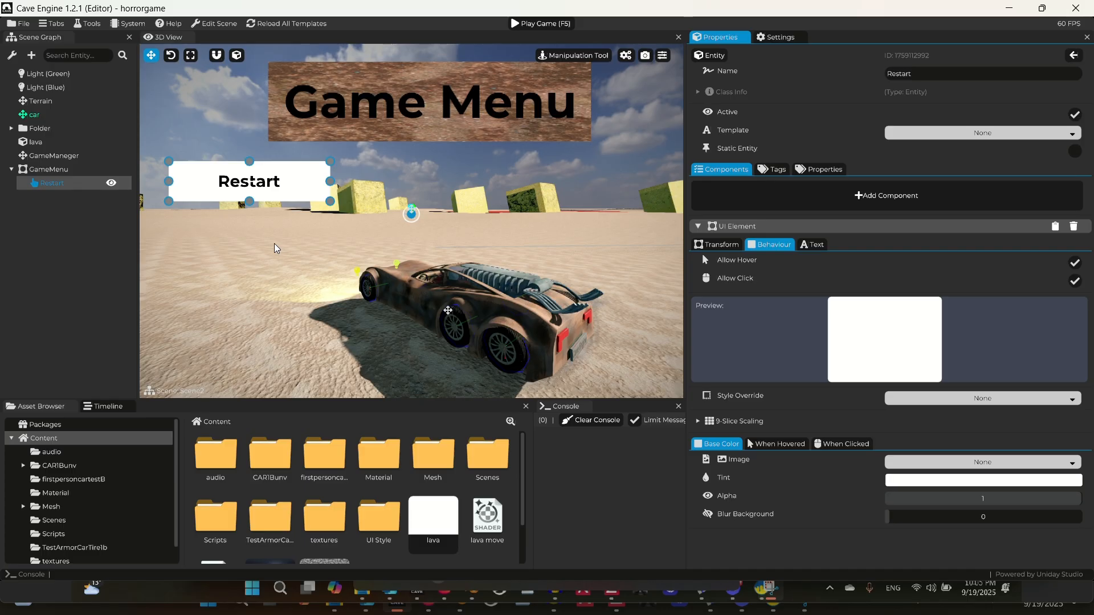
# Step: Reposition the Restart button below the Game Menu title, at about X -50% and Y -100%
pyautogui.click(210, 179)
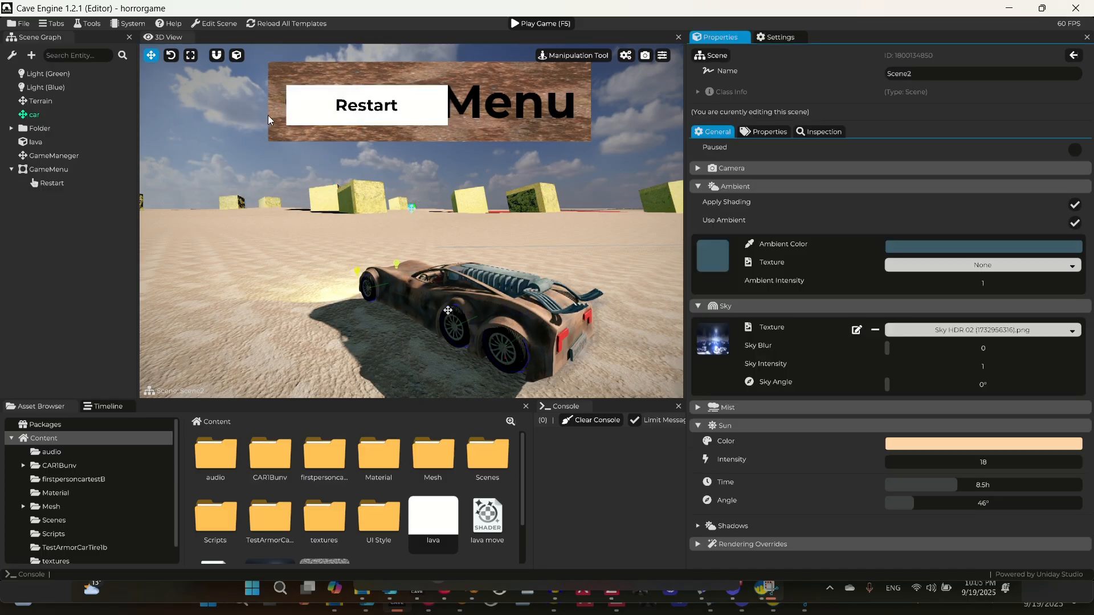
pyautogui.click(343, 121)
pyautogui.click(334, 136)
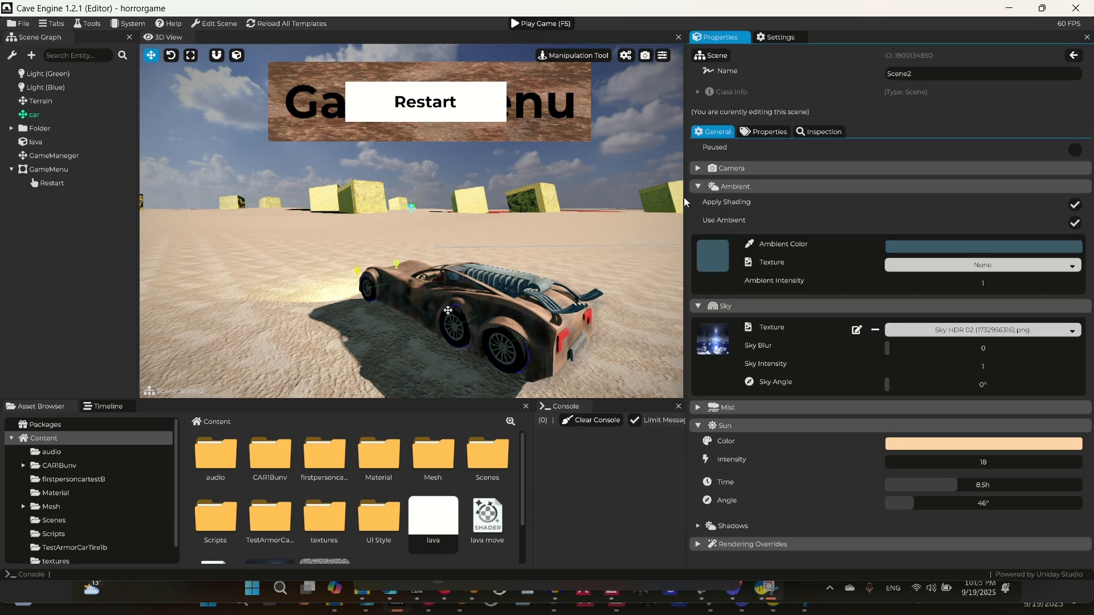
pyautogui.click(423, 100)
pyautogui.click(718, 245)
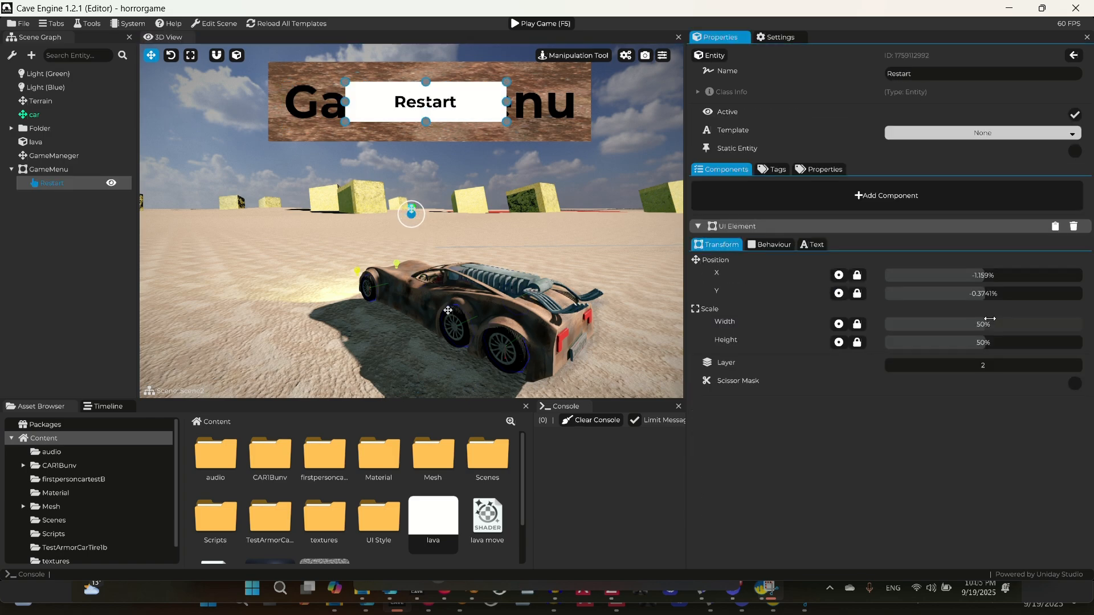
pyautogui.moveTo(983, 294); pyautogui.dragTo(880, 295)
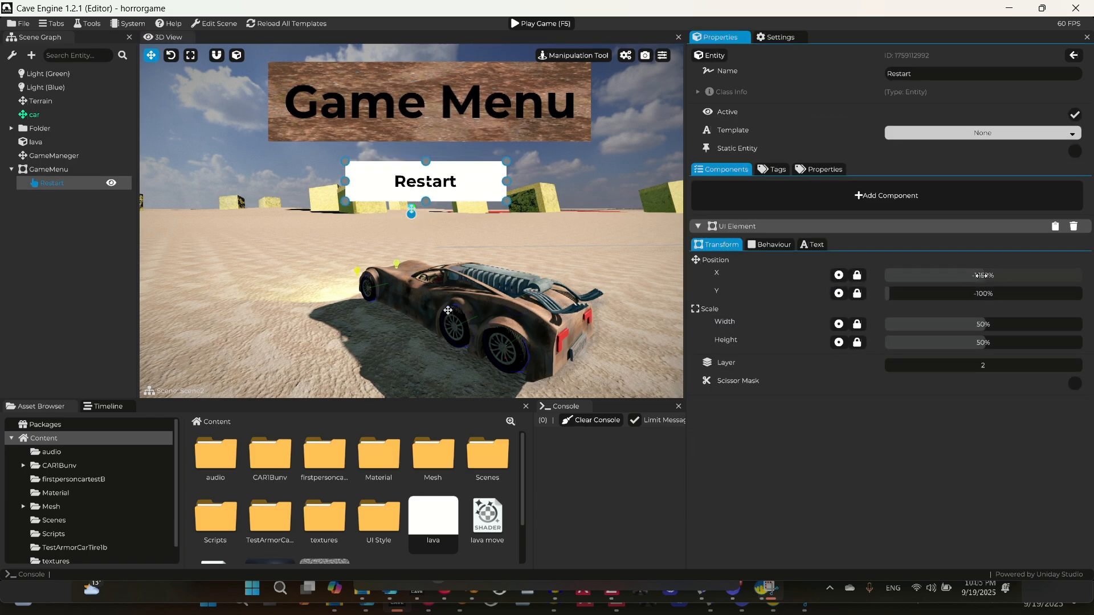
pyautogui.moveTo(980, 275); pyautogui.dragTo(934, 276)
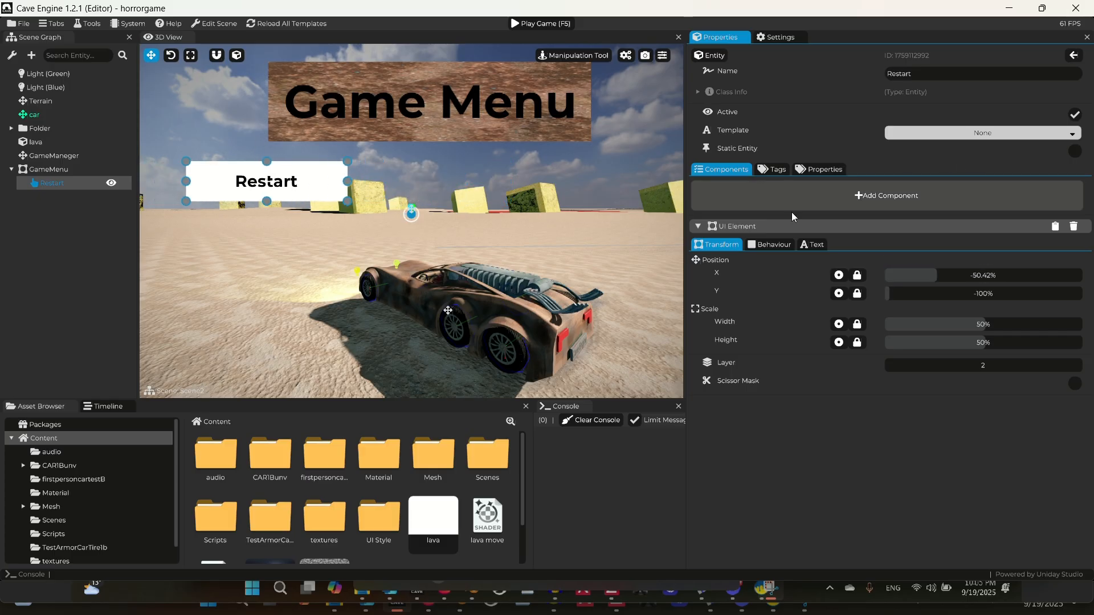
# Step: Open the code of the Restart button's On Hover In Callback for editing
pyautogui.click(769, 244)
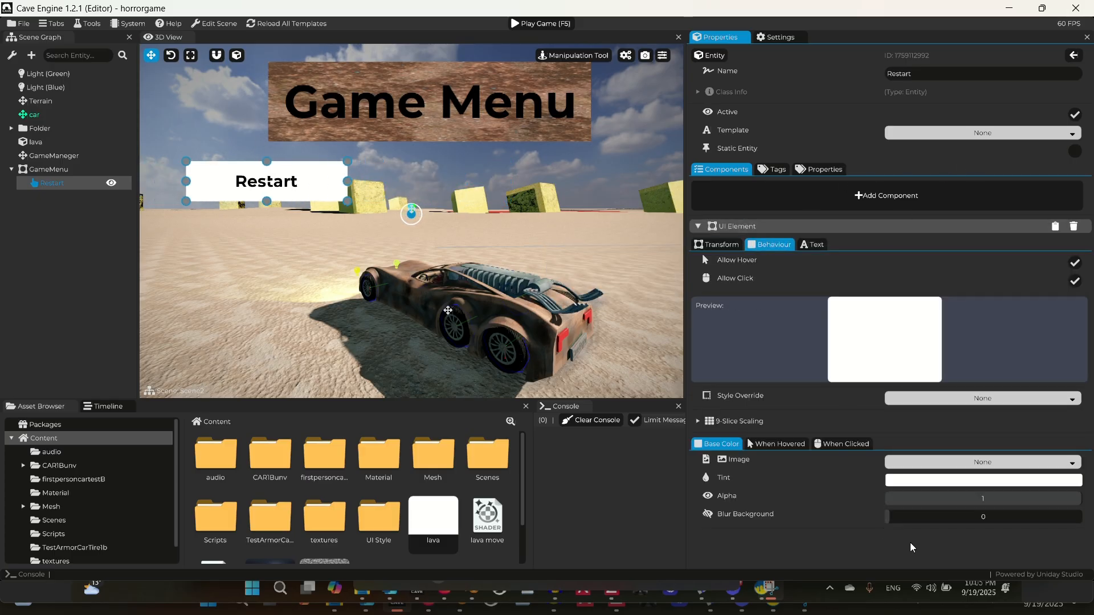
pyautogui.click(773, 444)
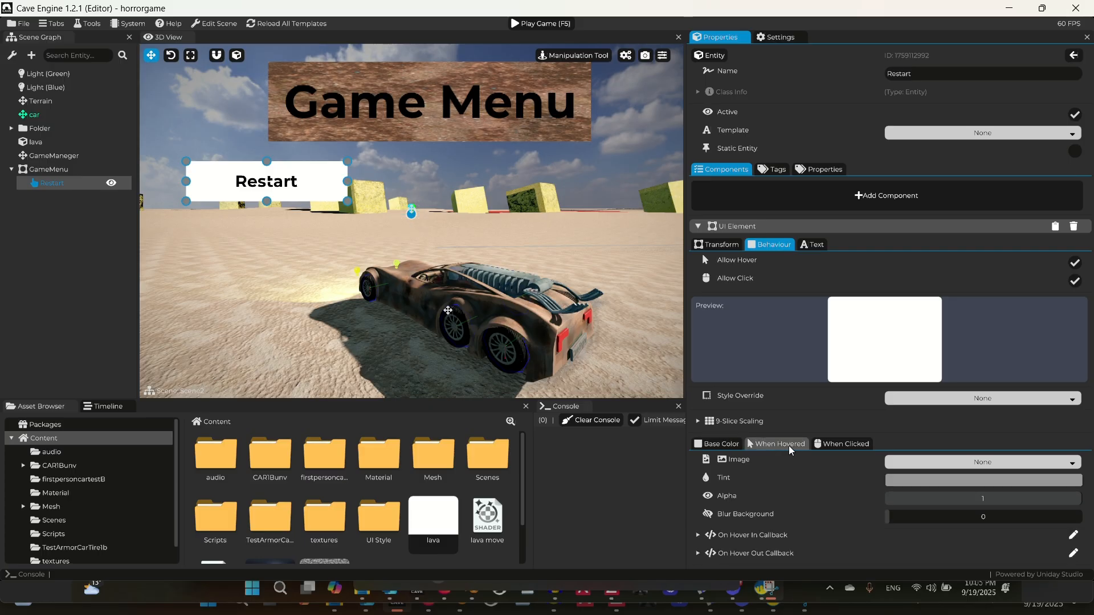
pyautogui.click(728, 548)
pyautogui.click(734, 533)
pyautogui.scroll(-3, 735, 533)
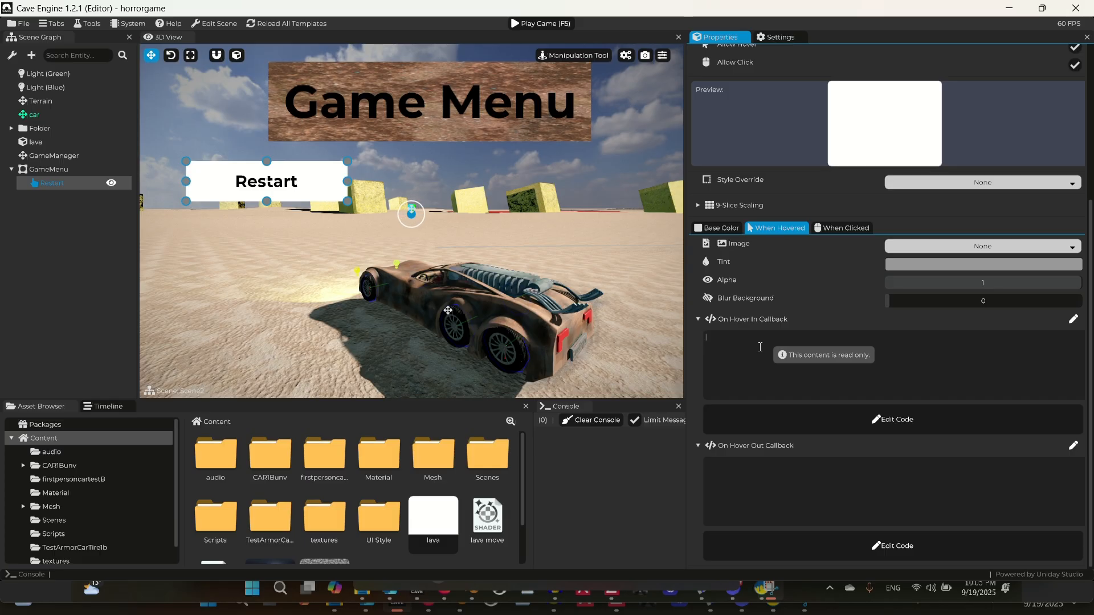
pyautogui.click(1073, 320)
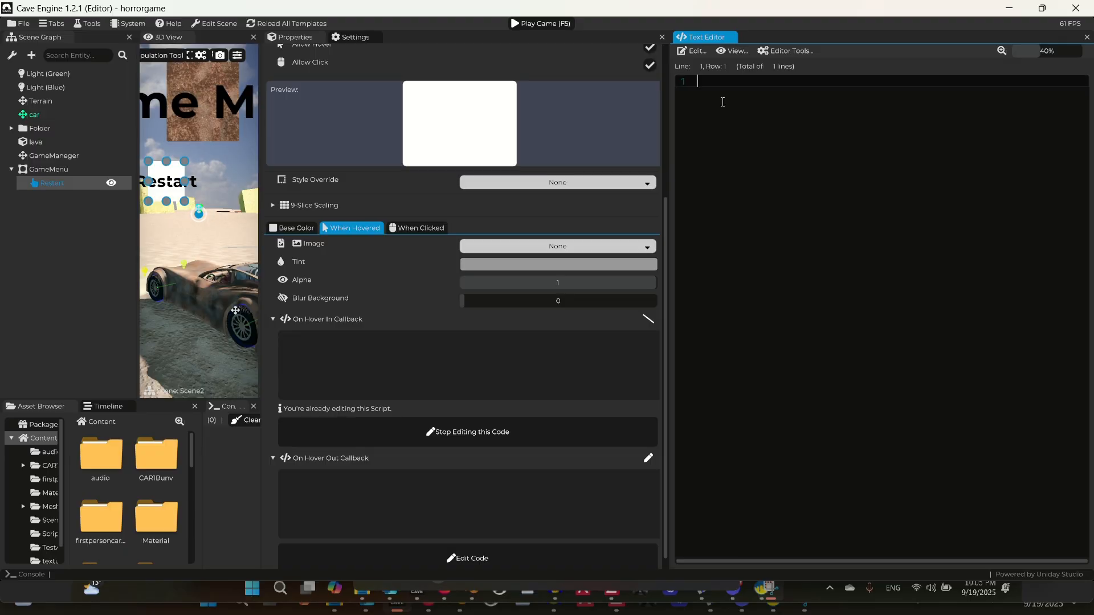
pyautogui.write('cave.restart')
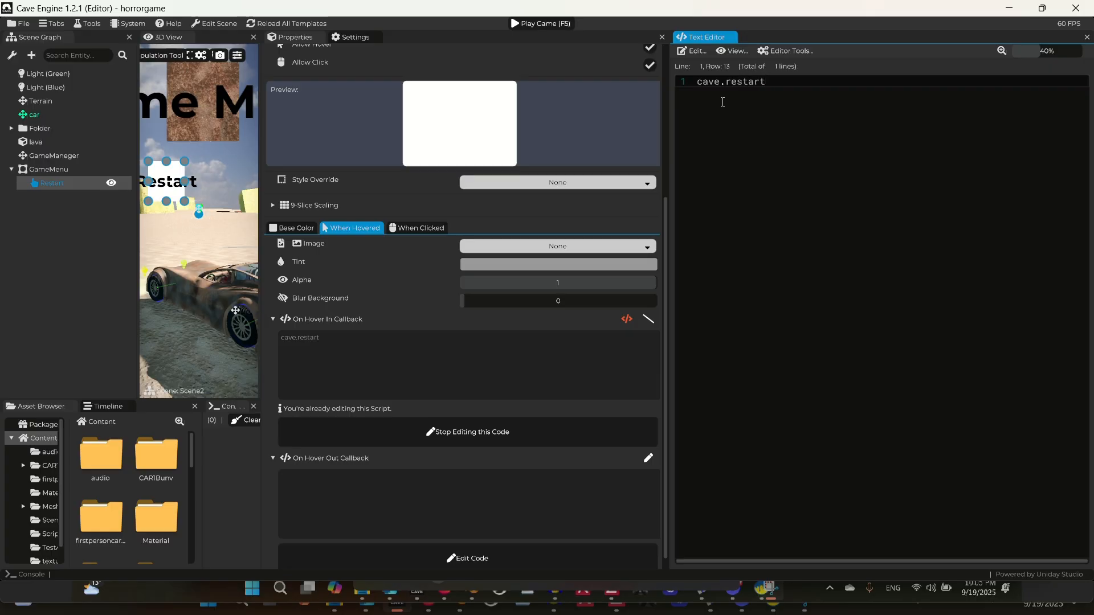
pyautogui.write('CurrentSce')
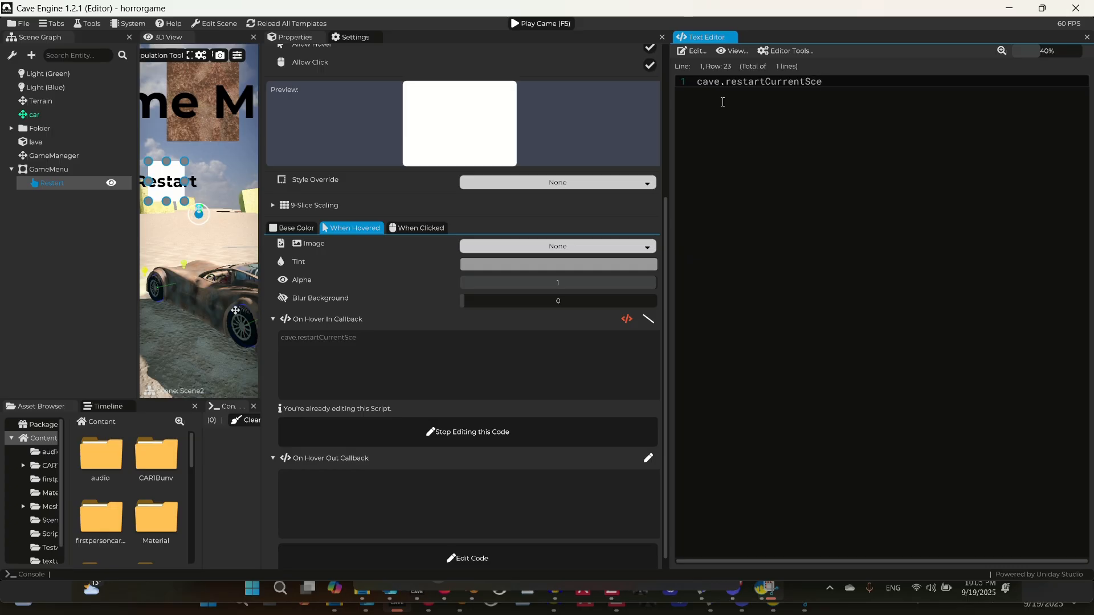
pyautogui.write('ne()')
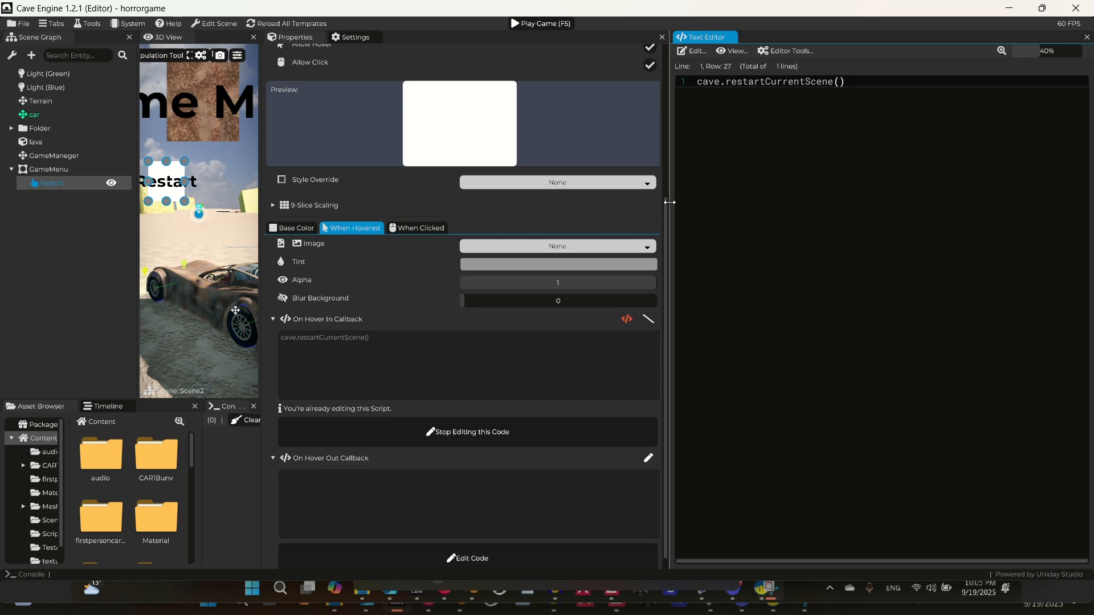
pyautogui.moveTo(666, 204); pyautogui.dragTo(723, 177)
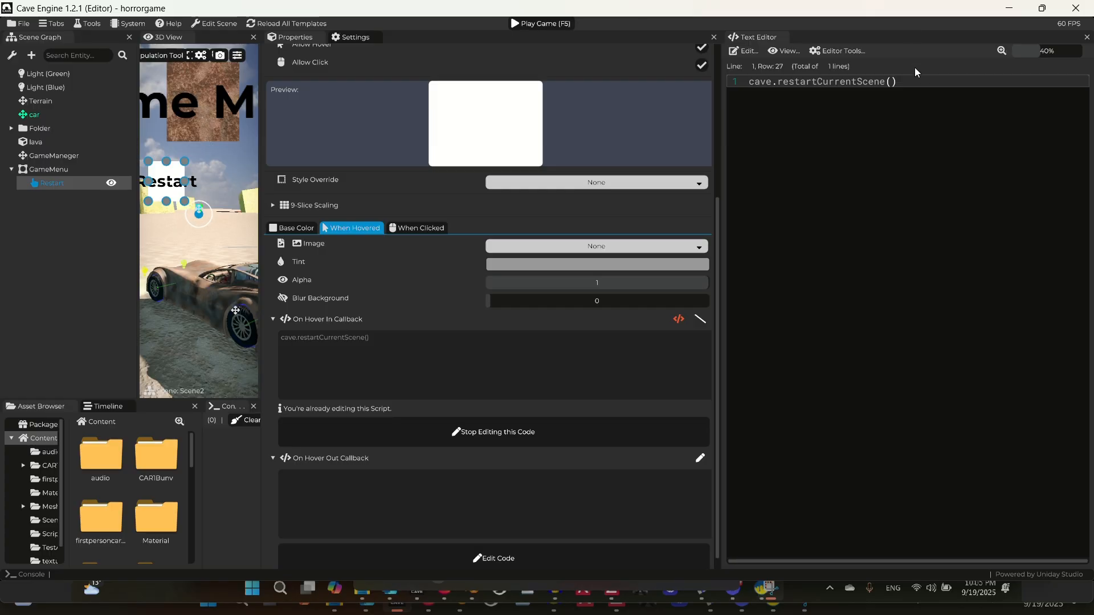
pyautogui.moveTo(913, 81); pyautogui.dragTo(656, 82)
pyautogui.press('BackSpace')
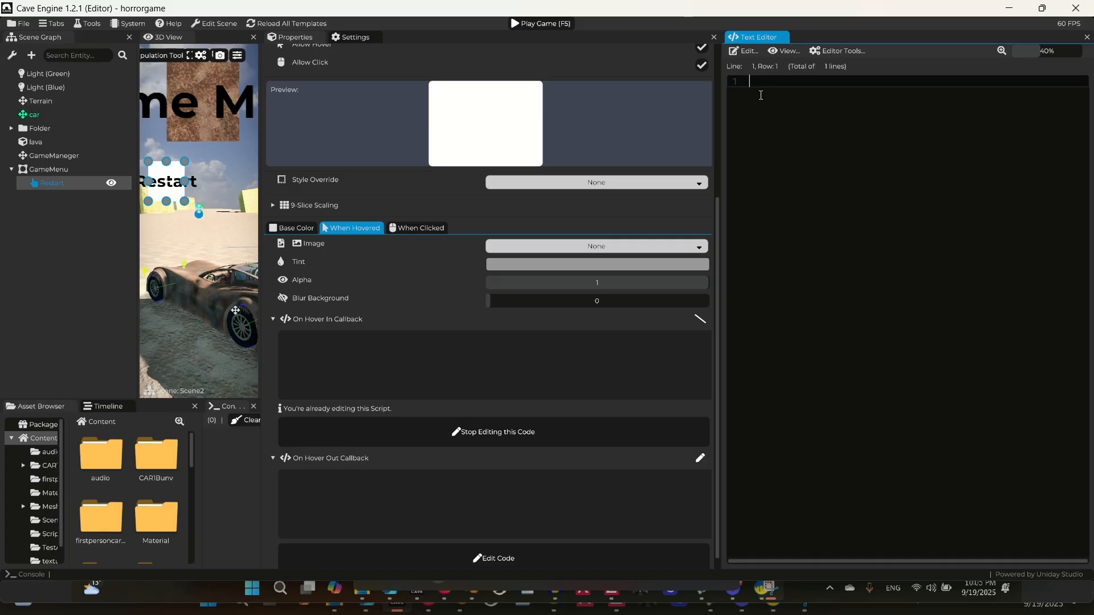
# Step: Write cave.playSound("MenuSound6.ogg") as the Restart button's hover-in callback code and widen the 3D view
pyautogui.write('cave.playSound')
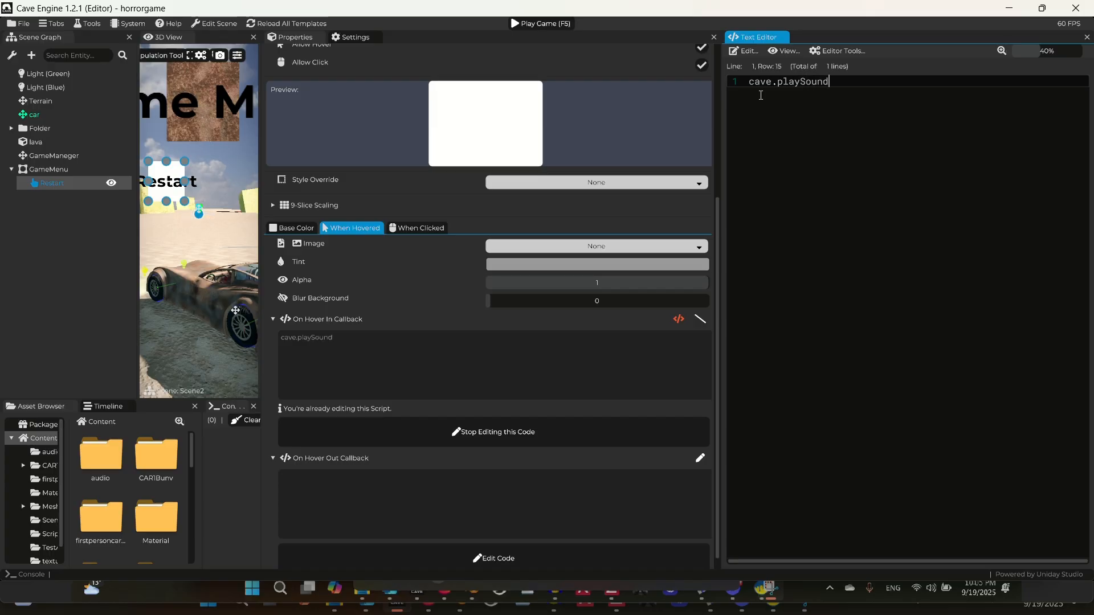
pyautogui.write('()')
pyautogui.write('MenuSound')
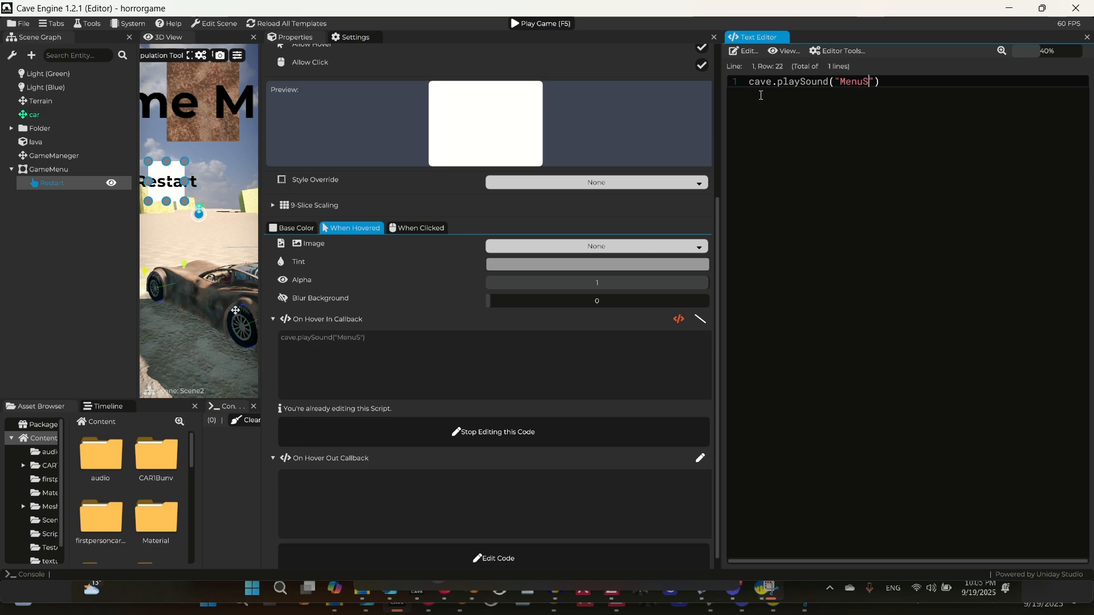
pyautogui.write('6.ogg')
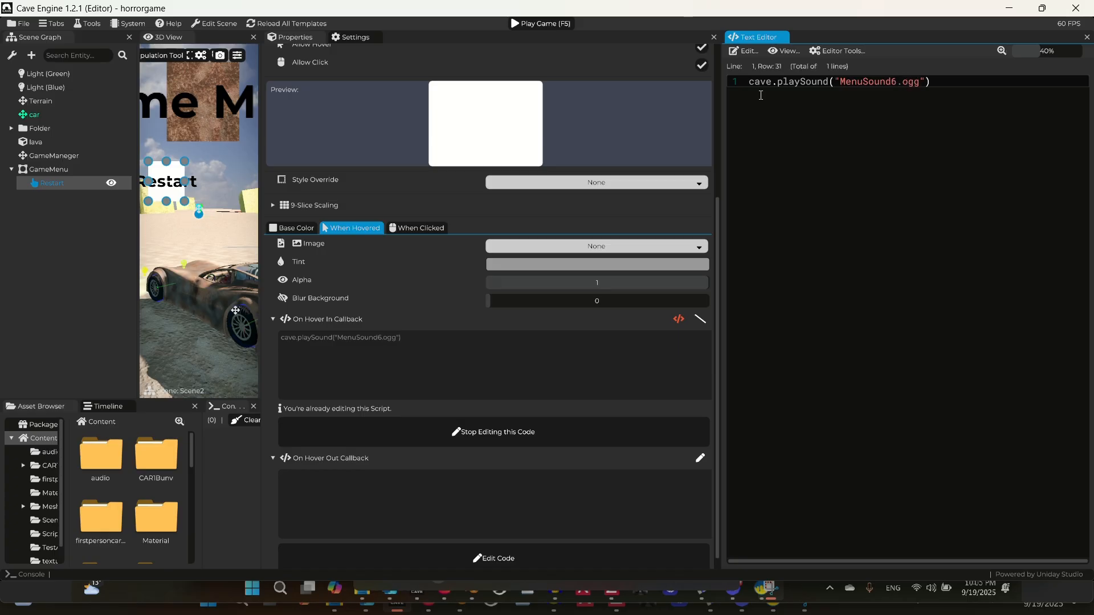
pyautogui.press('Left')
pyautogui.press('Right')
pyautogui.press('Right')
pyautogui.press('Right')
pyautogui.moveTo(718, 120); pyautogui.dragTo(769, 111)
pyautogui.moveTo(262, 227); pyautogui.dragTo(504, 228)
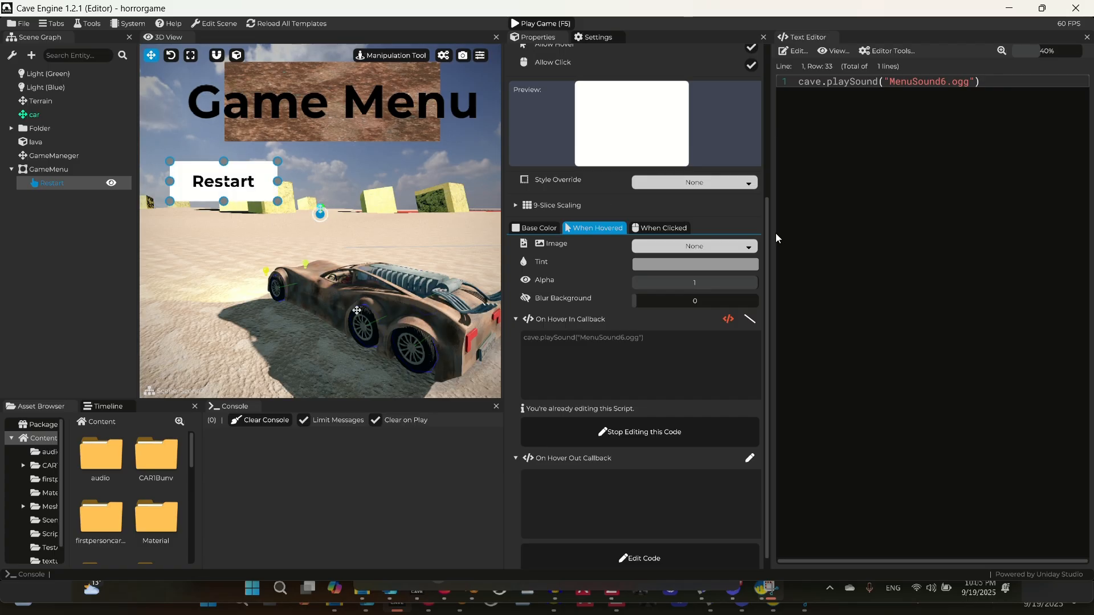
# Step: Write cave.restartCurrentScene() as the code of the Restart button's On Click Out Callback
pyautogui.moveTo(771, 236); pyautogui.dragTo(820, 242)
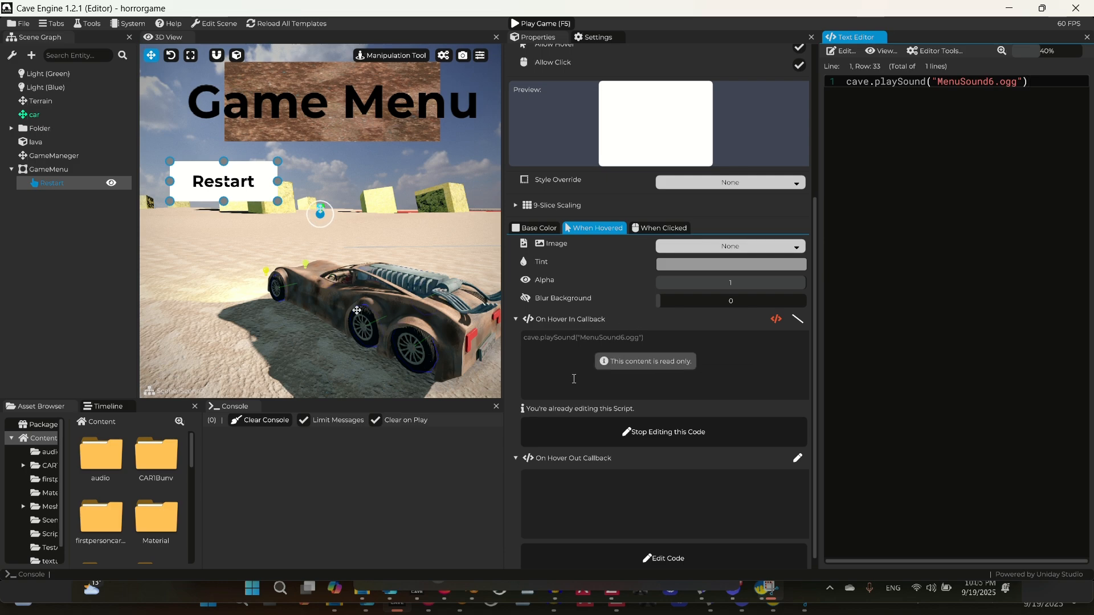
pyautogui.click(658, 228)
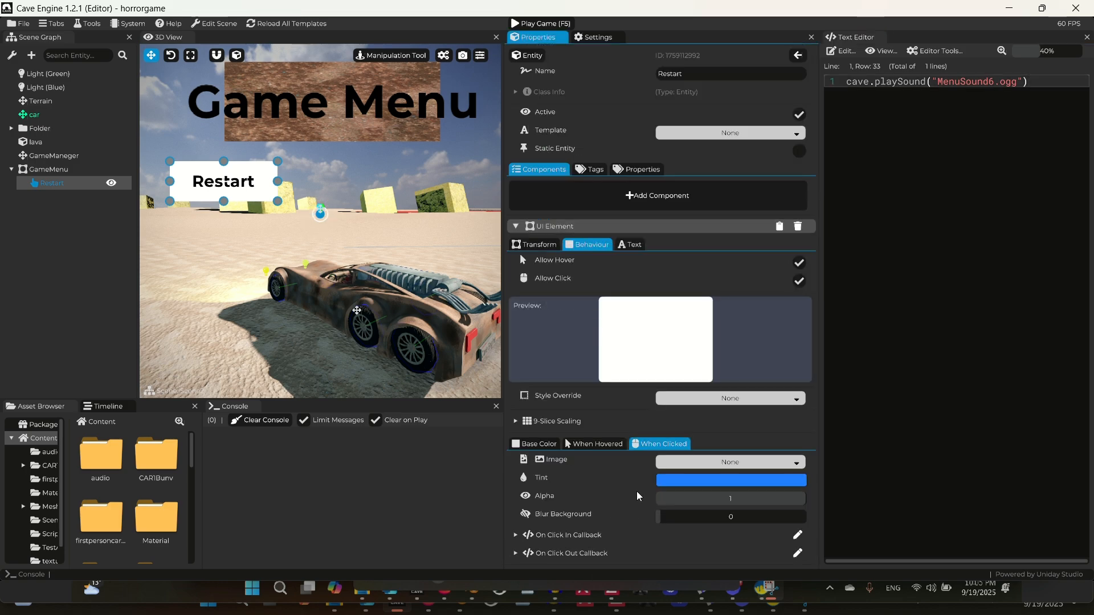
pyautogui.click(564, 553)
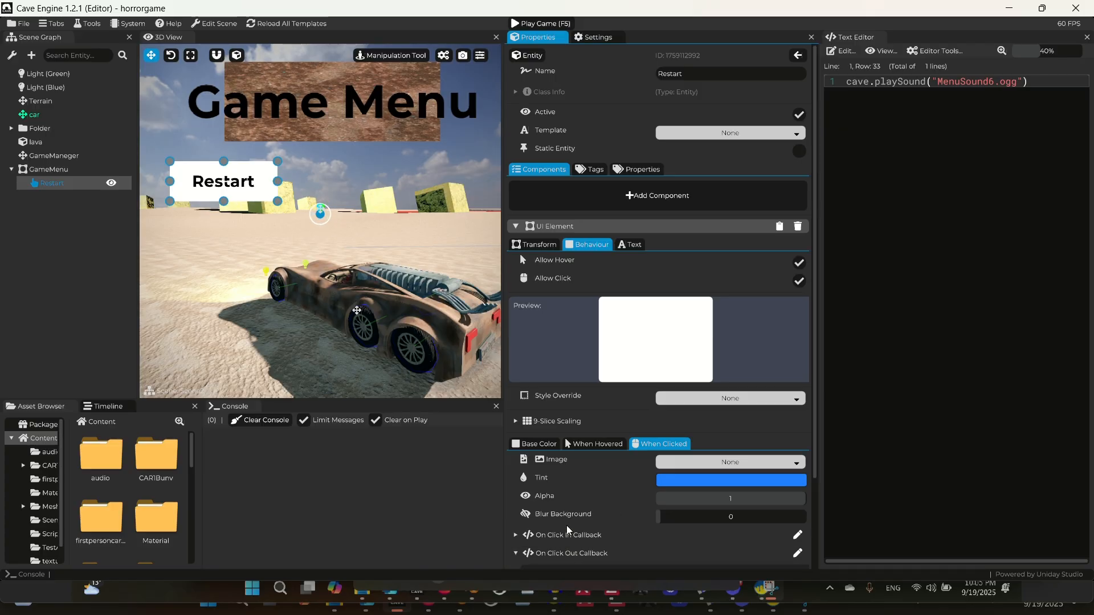
pyautogui.click(569, 535)
pyautogui.scroll(-4, 575, 535)
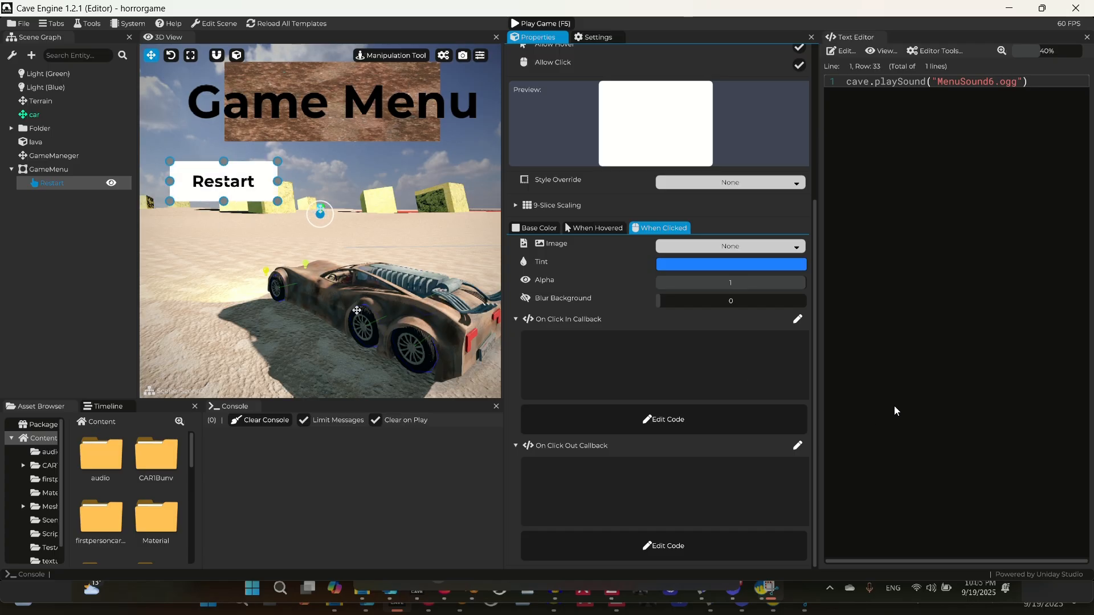
pyautogui.click(797, 445)
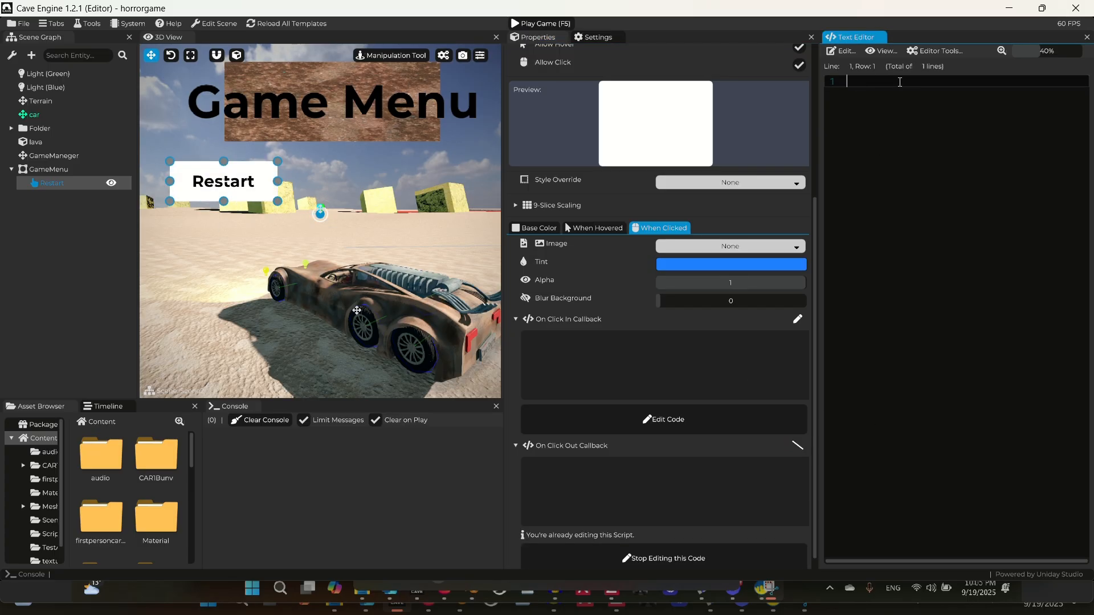
pyautogui.write('cave')
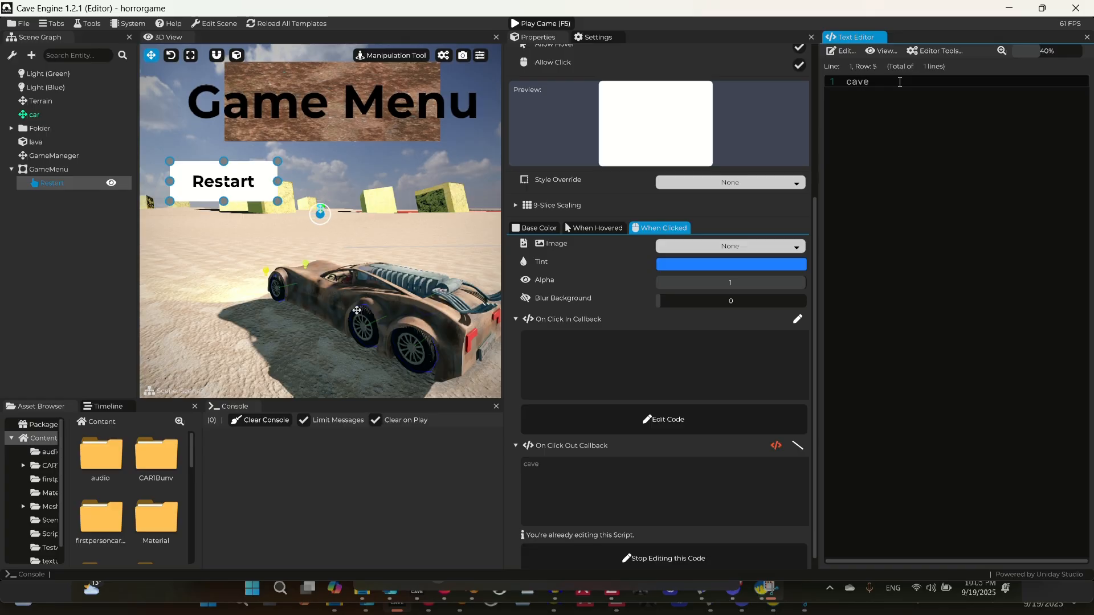
pyautogui.write('.restartC')
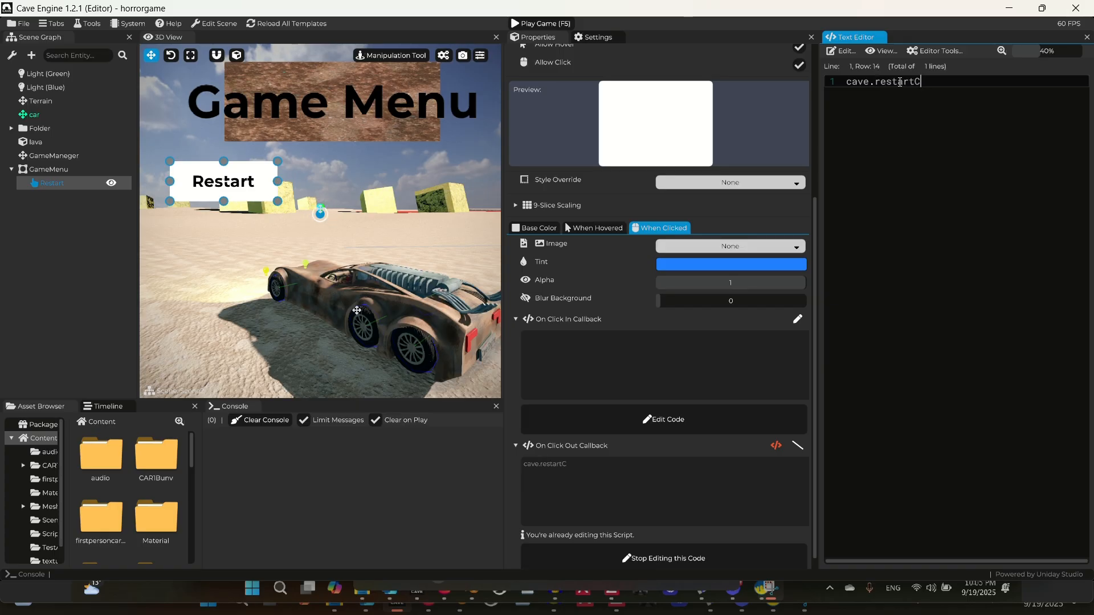
pyautogui.write('urrentScene(')
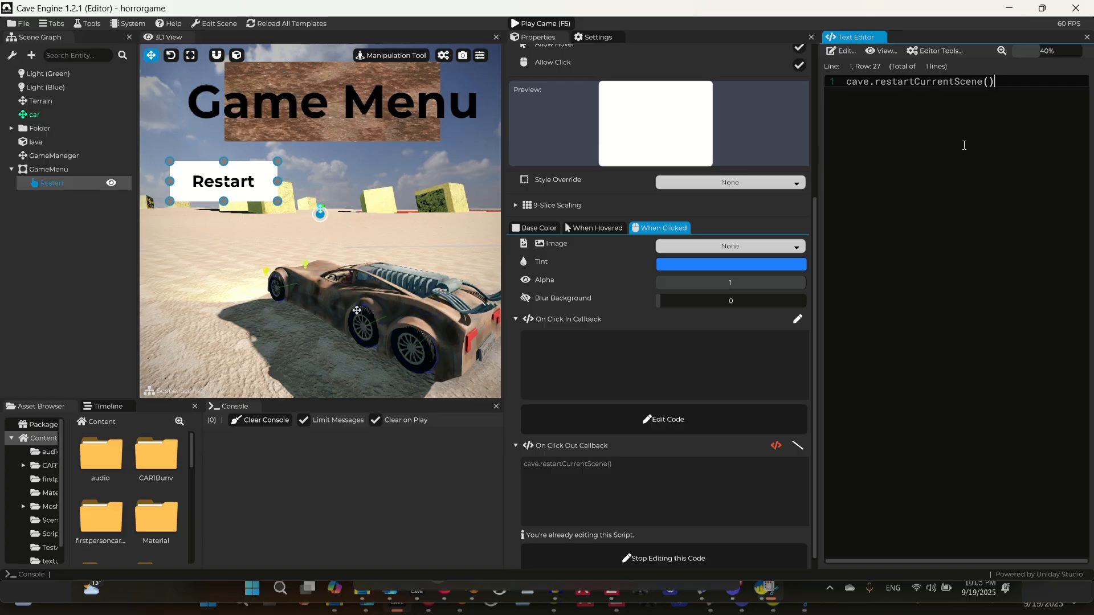
# Step: Enlarge the 3D view and run the game to check the menu, ending the test run
pyautogui.moveTo(815, 204); pyautogui.dragTo(866, 194)
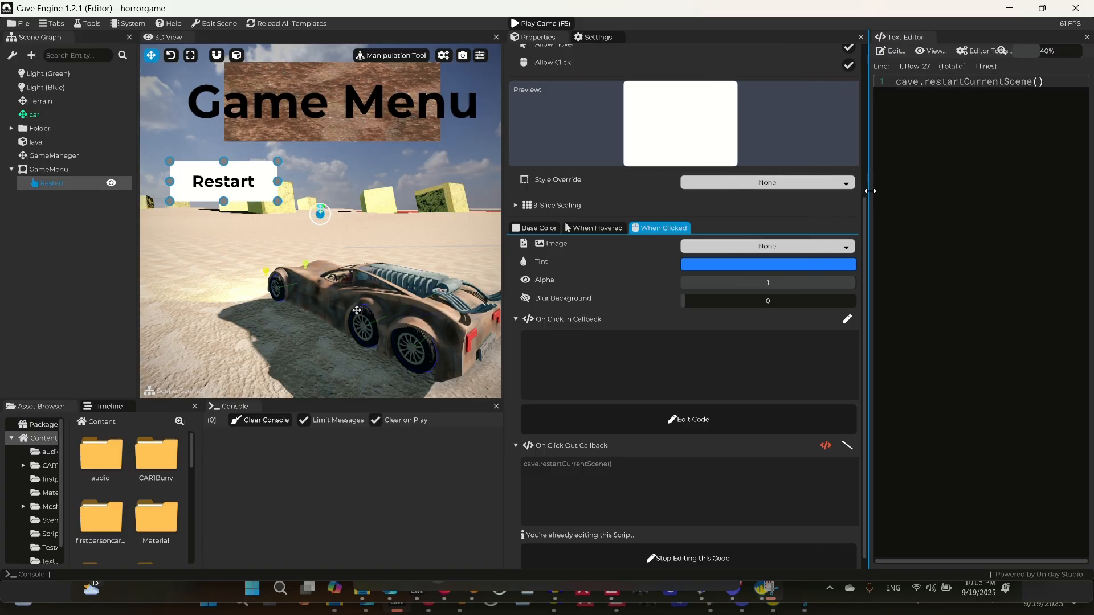
pyautogui.moveTo(502, 224); pyautogui.dragTo(637, 231)
pyautogui.moveTo(372, 396)
pyautogui.mouseDown()
pyautogui.moveTo(372, 377)
pyautogui.moveTo(372, 397)
pyautogui.mouseUp()
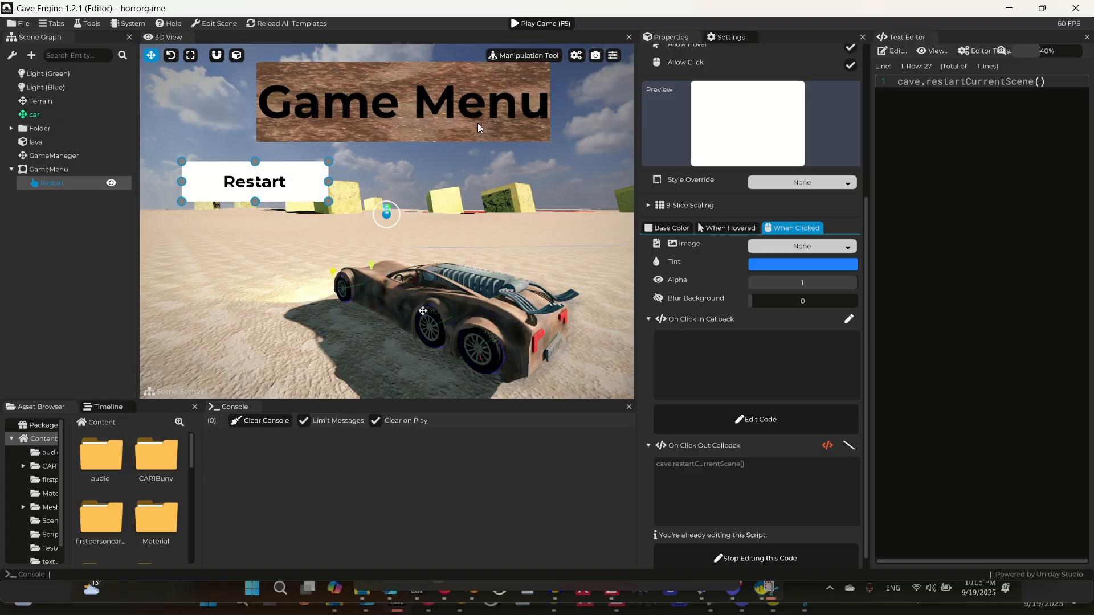
pyautogui.press('F5')
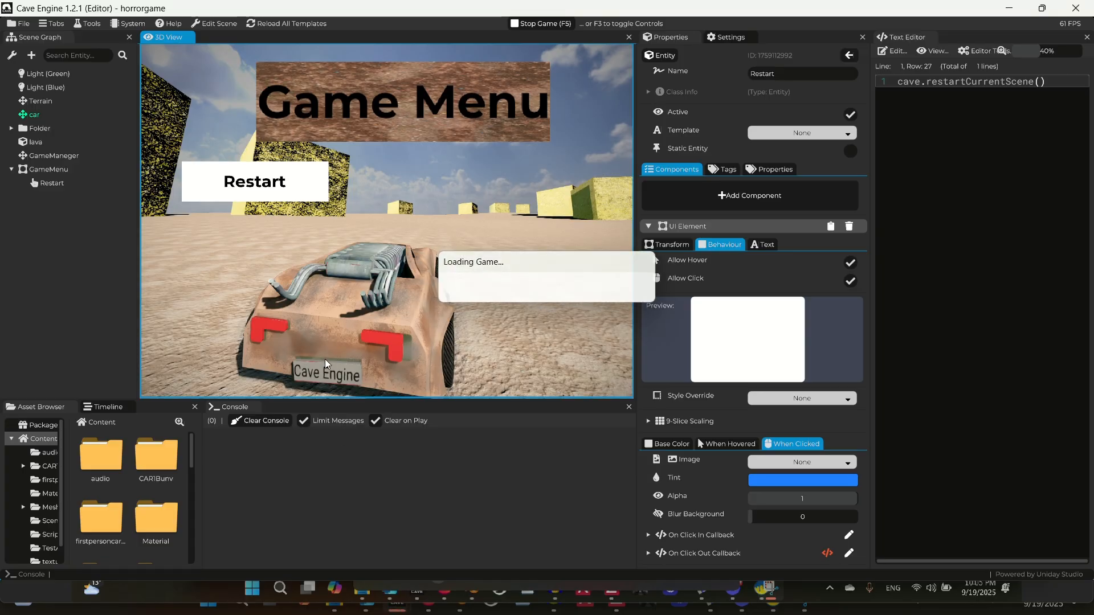
pyautogui.press('F5')
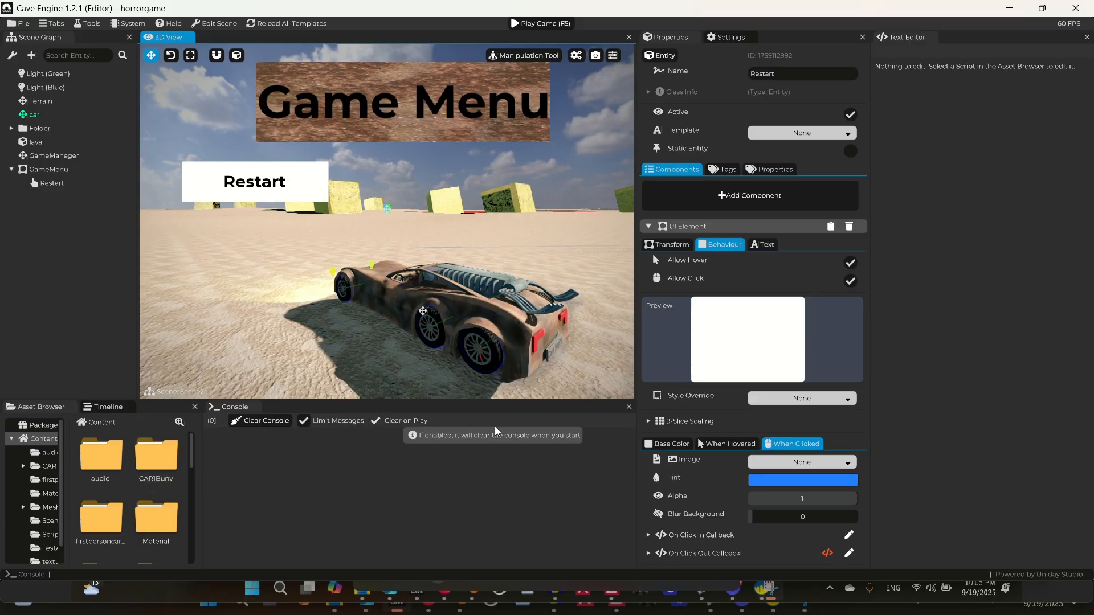
# Step: Open the GameMenu script from the Scripts folder and widen the code area to read it
pyautogui.moveTo(202, 498); pyautogui.dragTo(249, 498)
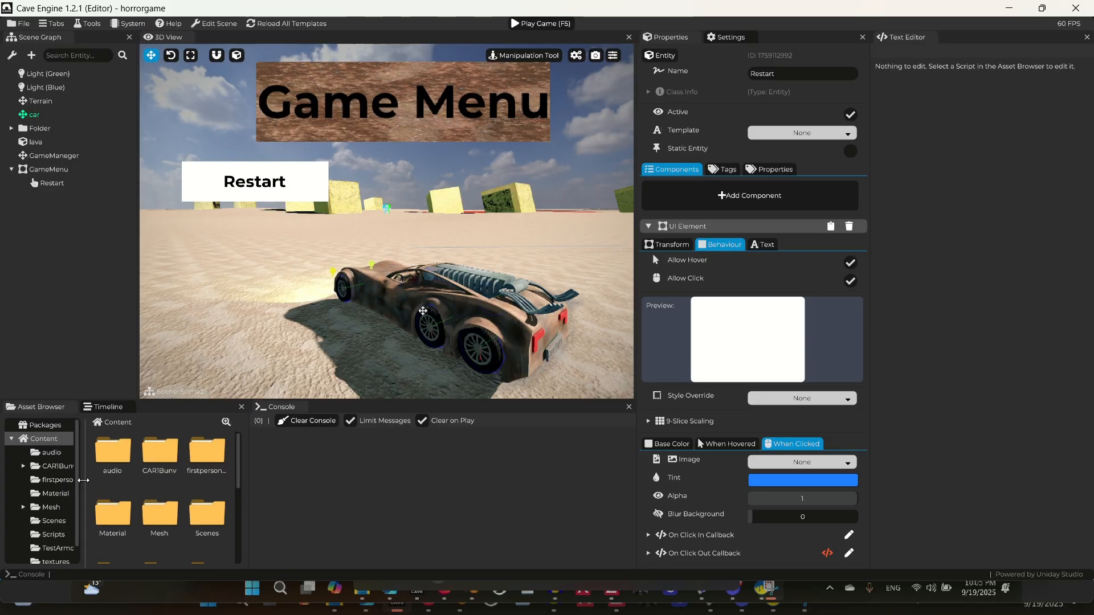
pyautogui.moveTo(82, 485); pyautogui.dragTo(108, 490)
pyautogui.click(62, 536)
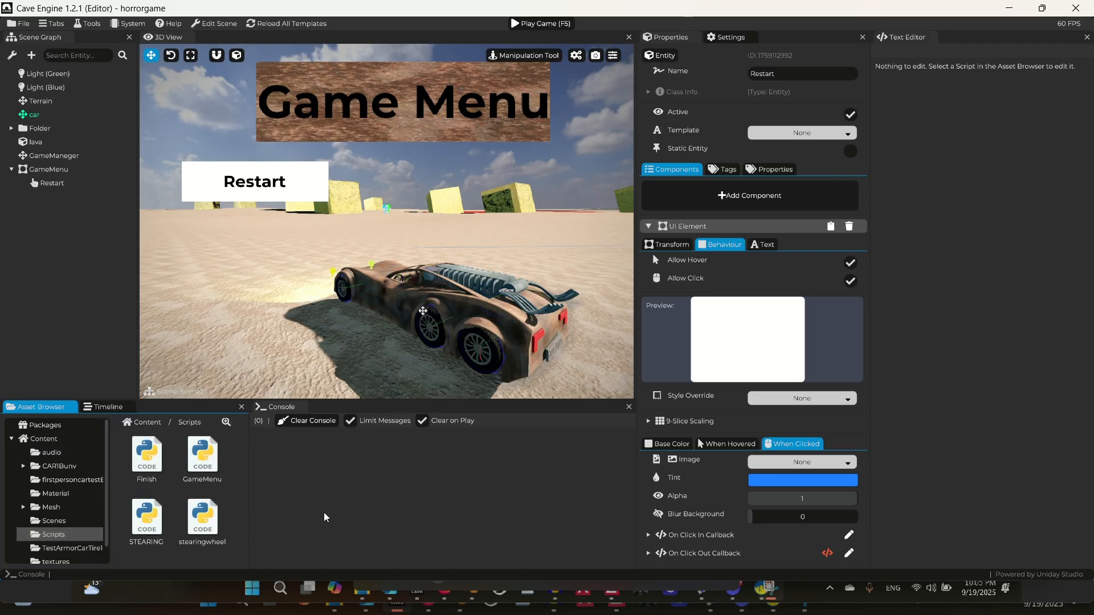
pyautogui.click(201, 462)
pyautogui.doubleClick(202, 461)
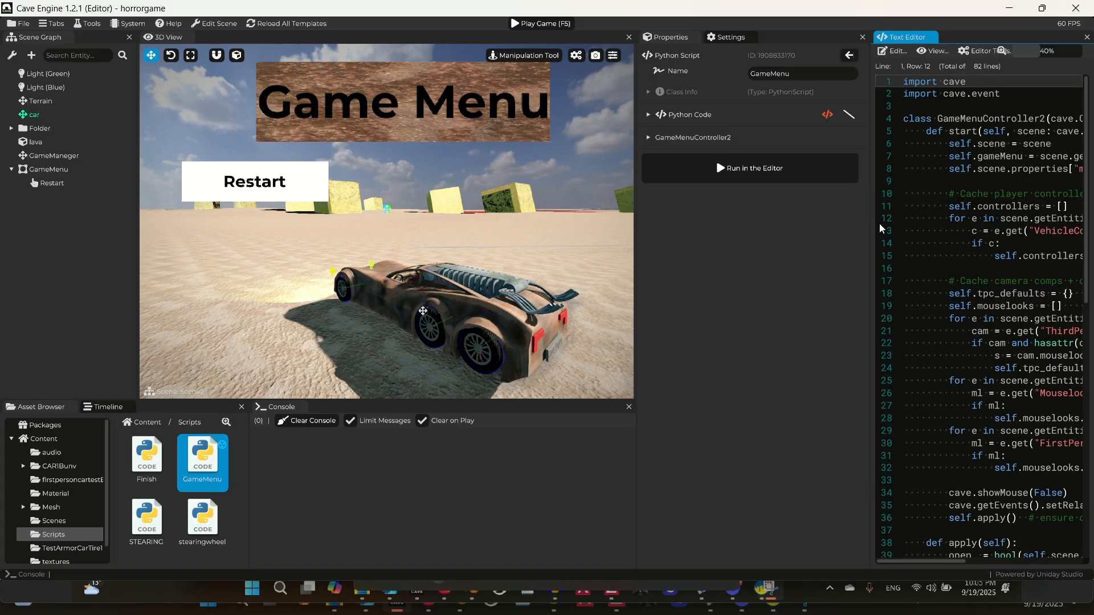
pyautogui.moveTo(871, 227); pyautogui.dragTo(760, 228)
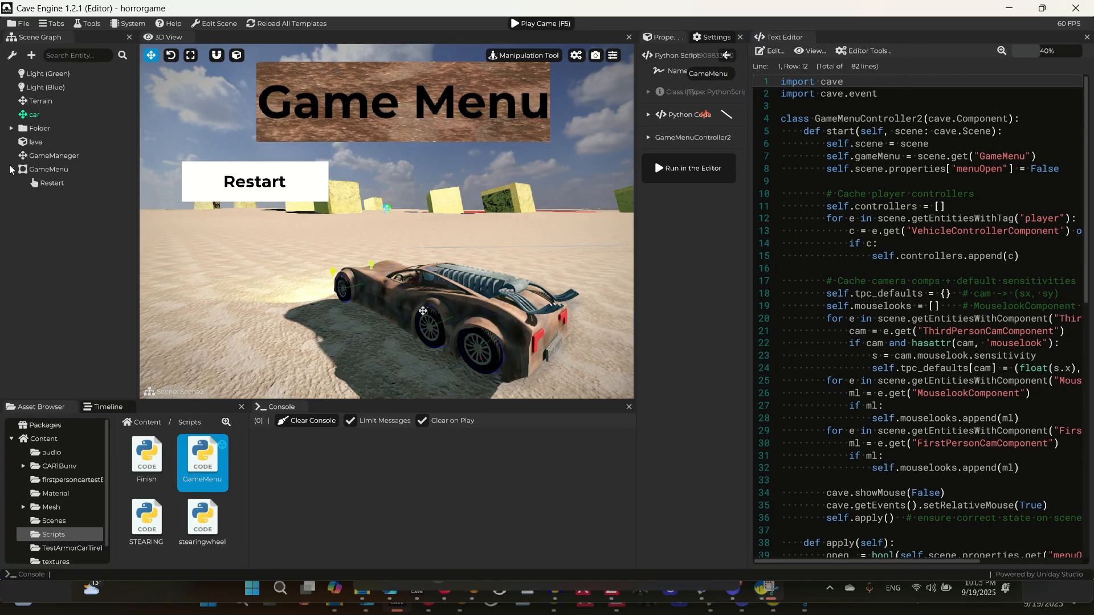
# Step: Add a Python Component to the GameManeger entity
pyautogui.click(55, 155)
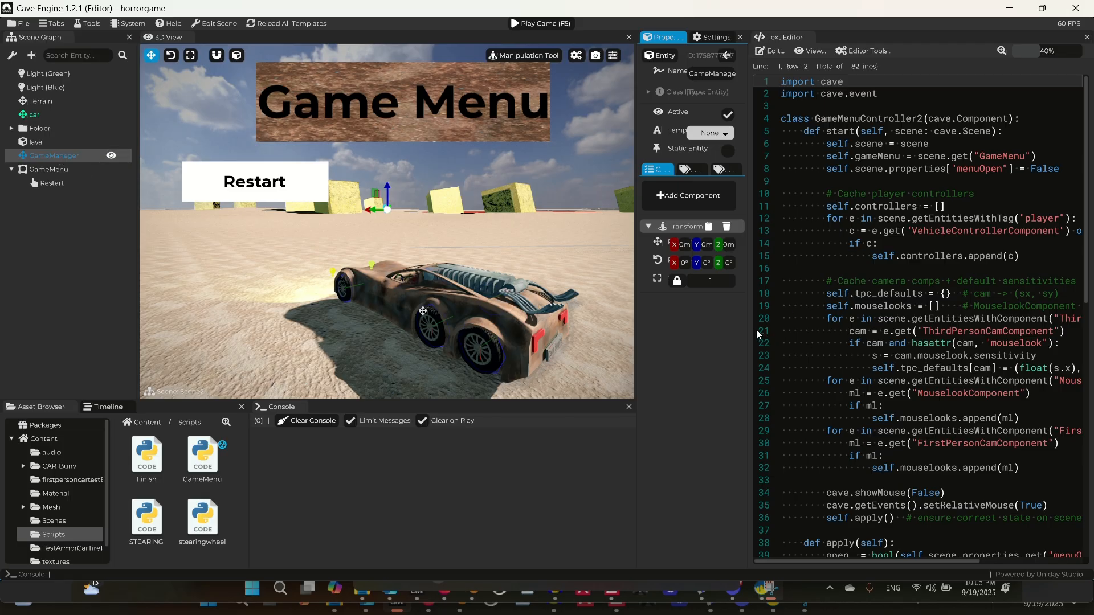
pyautogui.moveTo(758, 335); pyautogui.dragTo(906, 240)
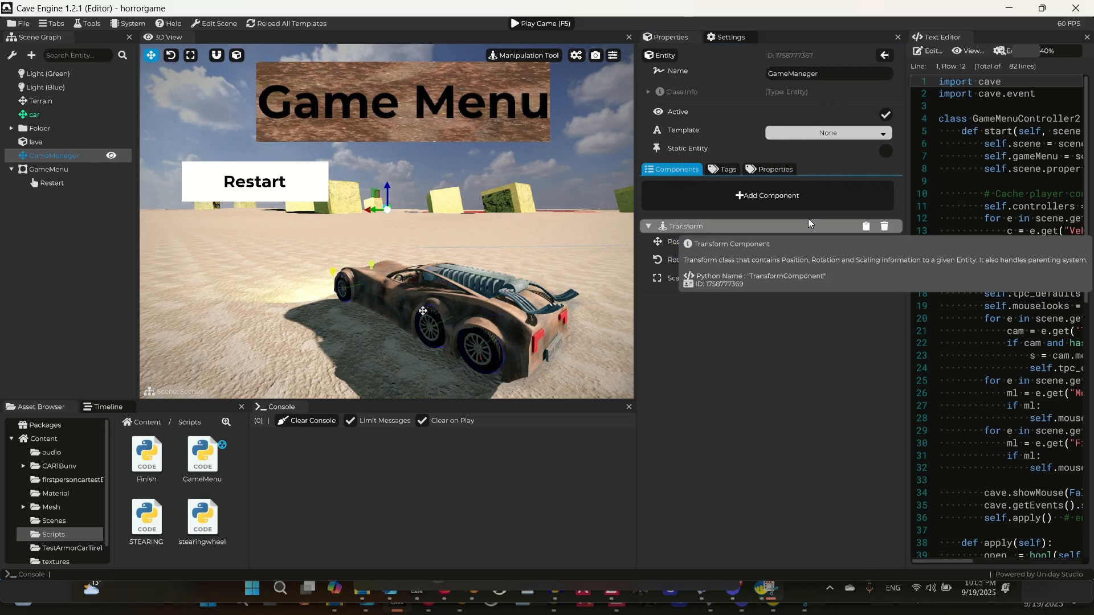
pyautogui.click(782, 202)
pyautogui.moveTo(814, 297)
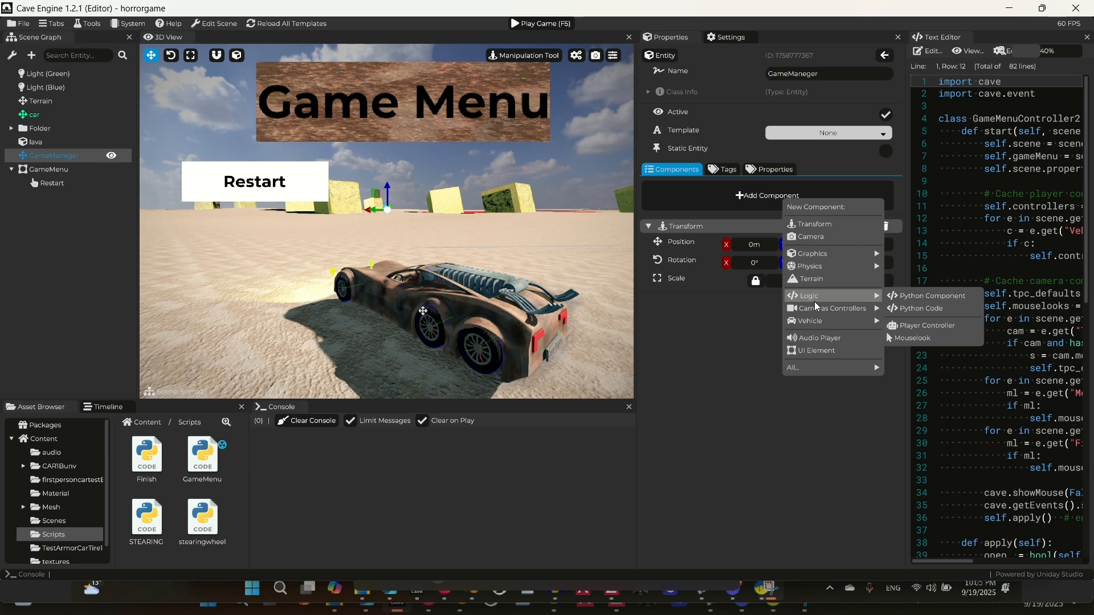
pyautogui.click(945, 301)
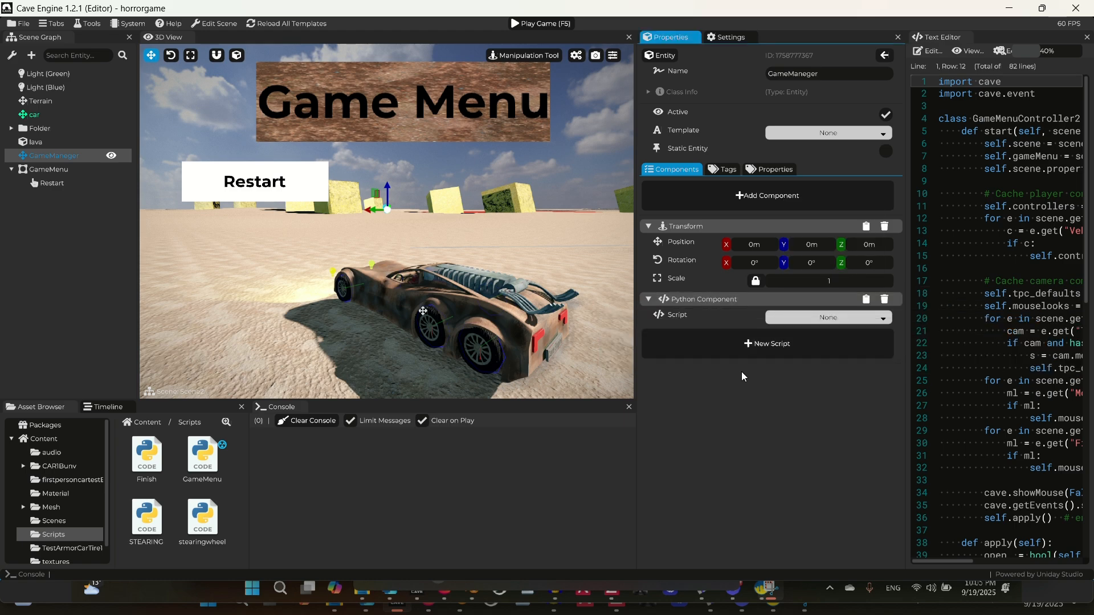
# Step: Assign the GameMenu script and its GameMenuController2 component to GameManeger's Python Component
pyautogui.click(817, 318)
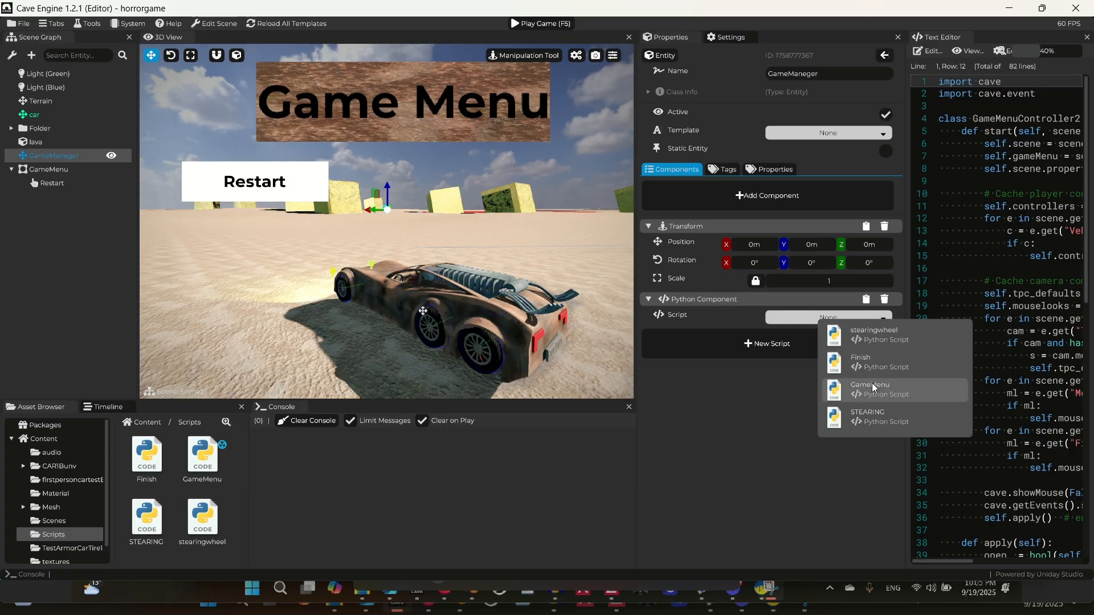
pyautogui.click(887, 394)
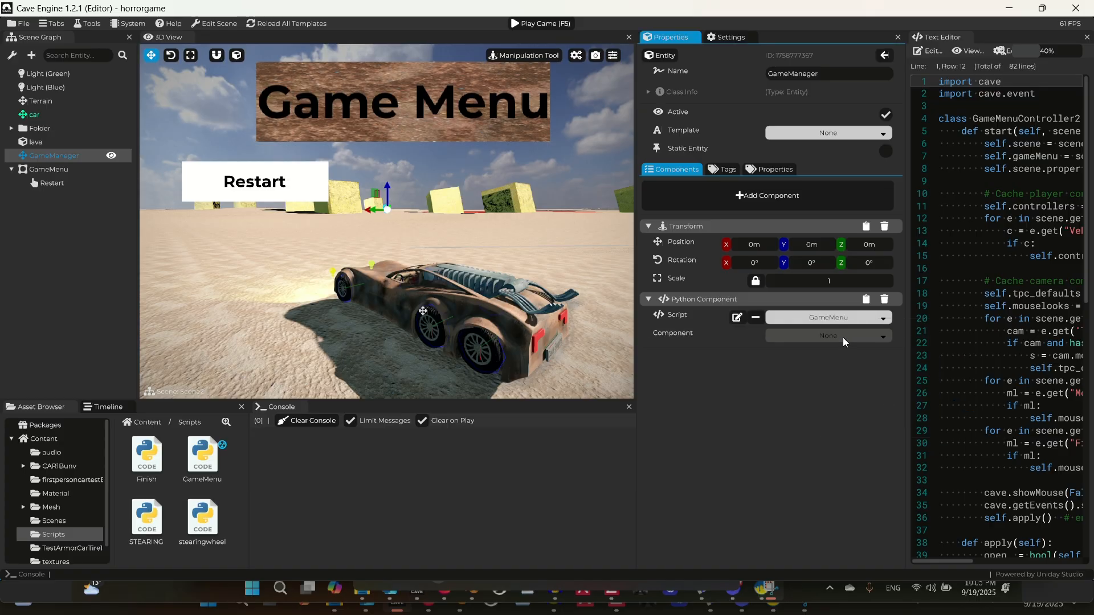
pyautogui.click(832, 333)
pyautogui.click(851, 344)
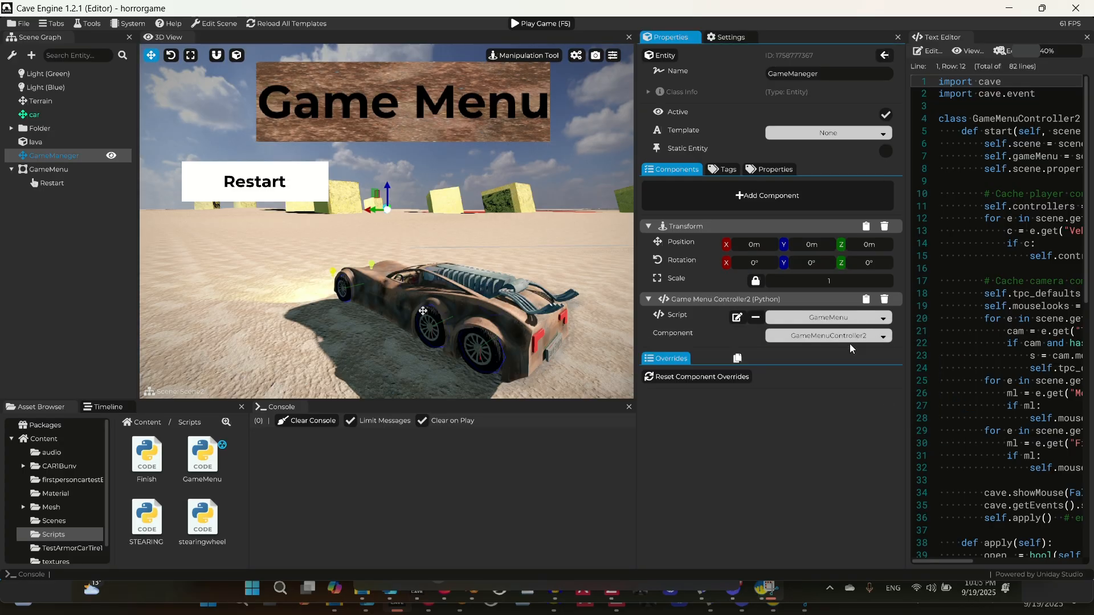
pyautogui.moveTo(907, 377); pyautogui.dragTo(920, 377)
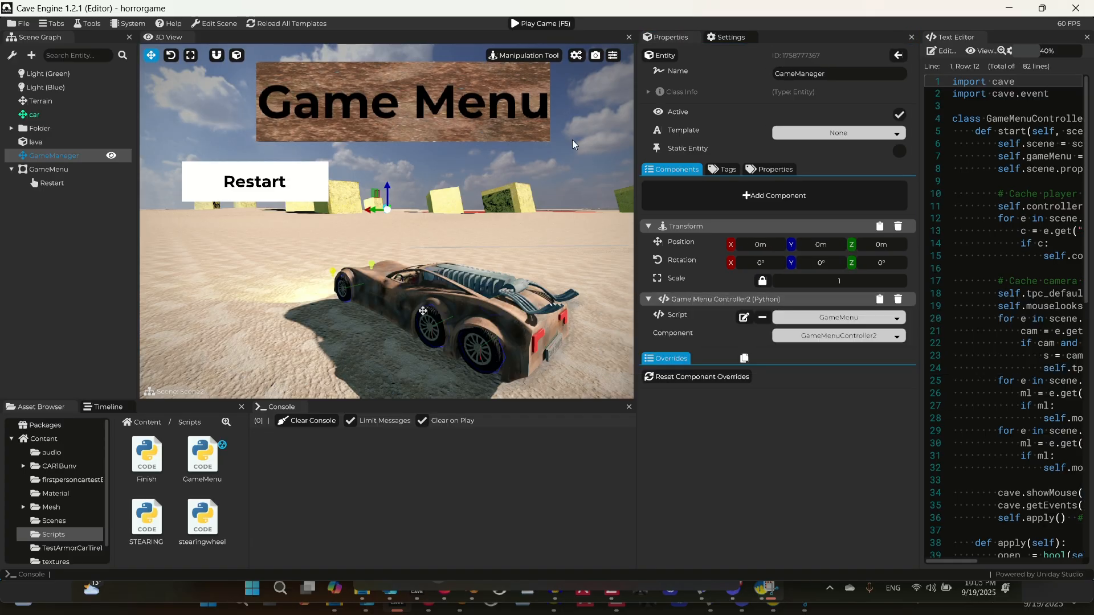
# Step: Deactivate the GameMenu entity and playtest toggling the menu and using its Restart button
pyautogui.click(78, 171)
pyautogui.click(111, 170)
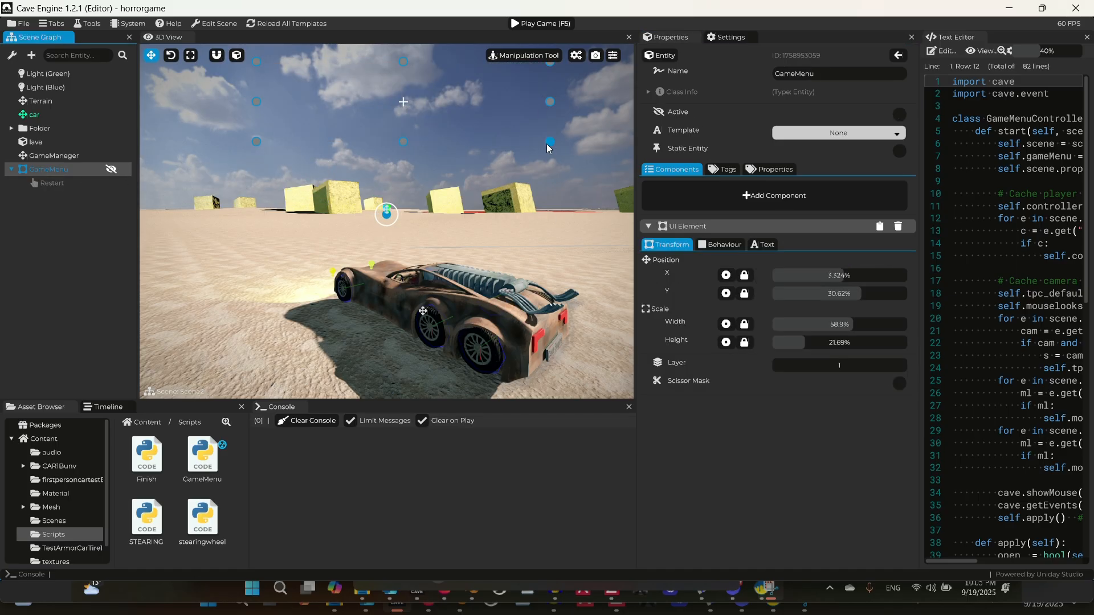
pyautogui.press('F5')
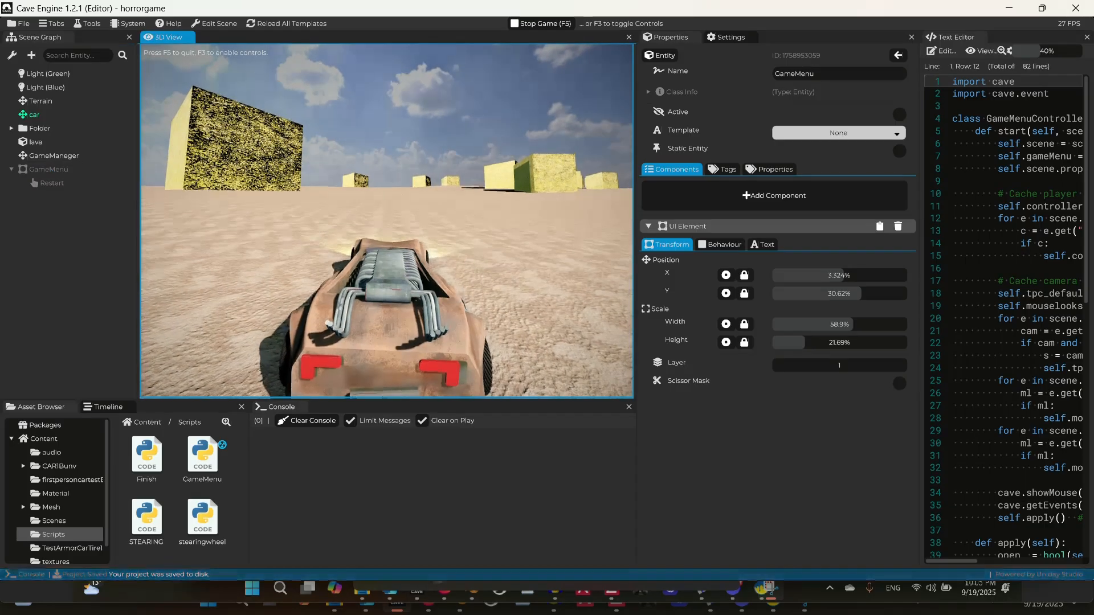
pyautogui.press('Escape')
pyautogui.press('Escape')
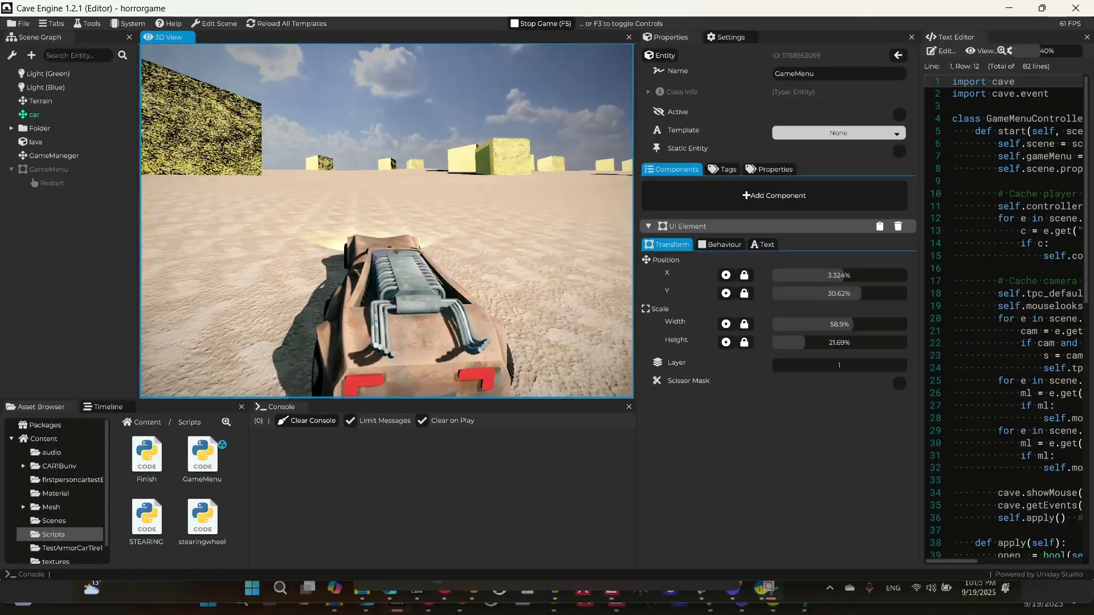
pyautogui.press('Escape')
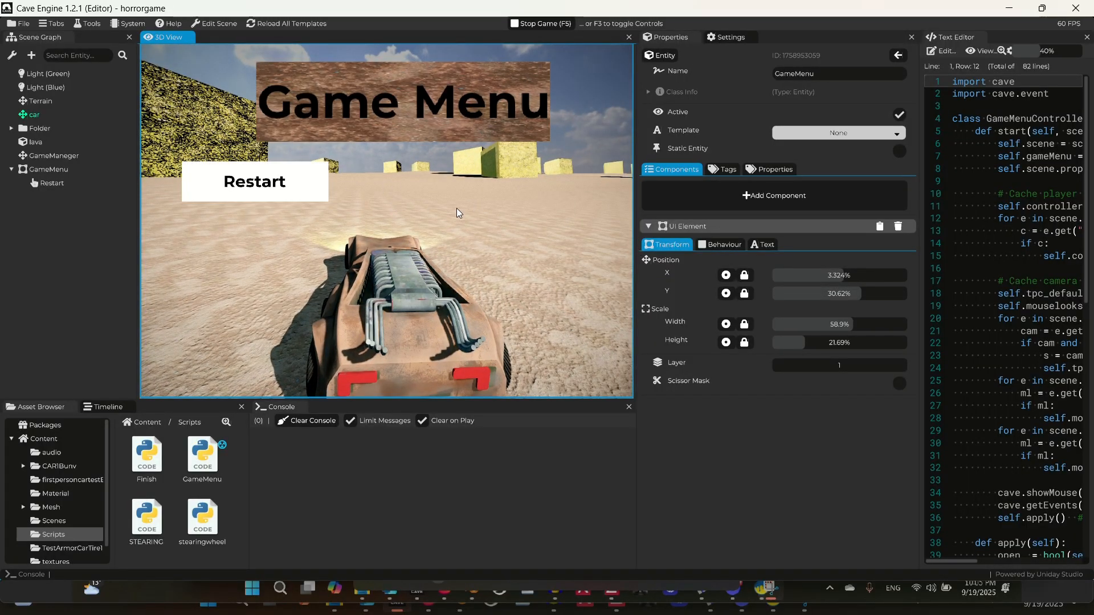
pyautogui.click(265, 183)
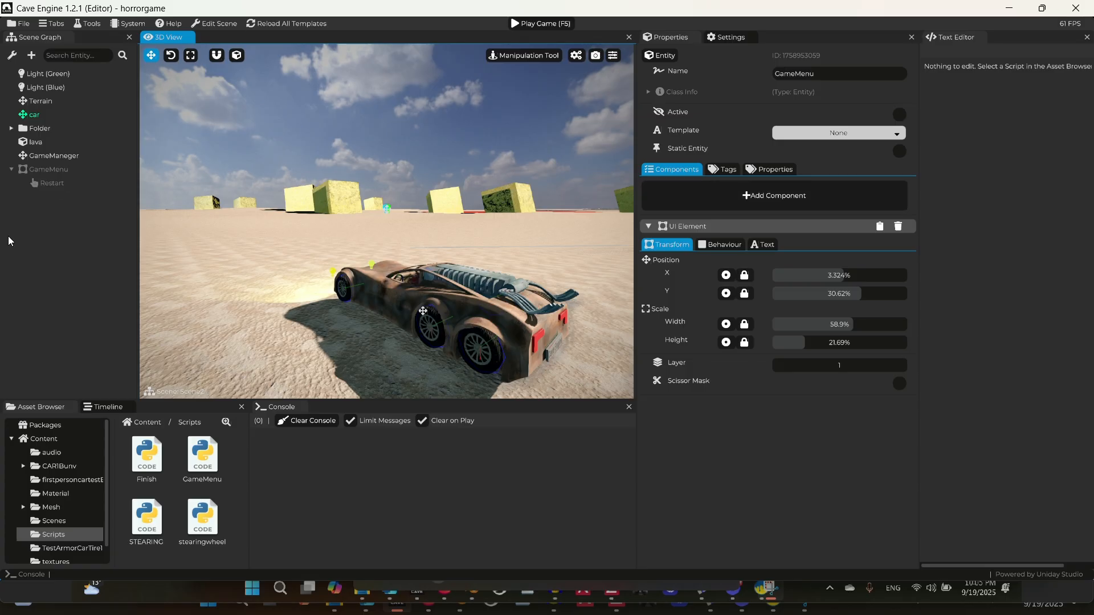
# Step: Duplicate the Restart button under GameMenu
pyautogui.click(41, 182)
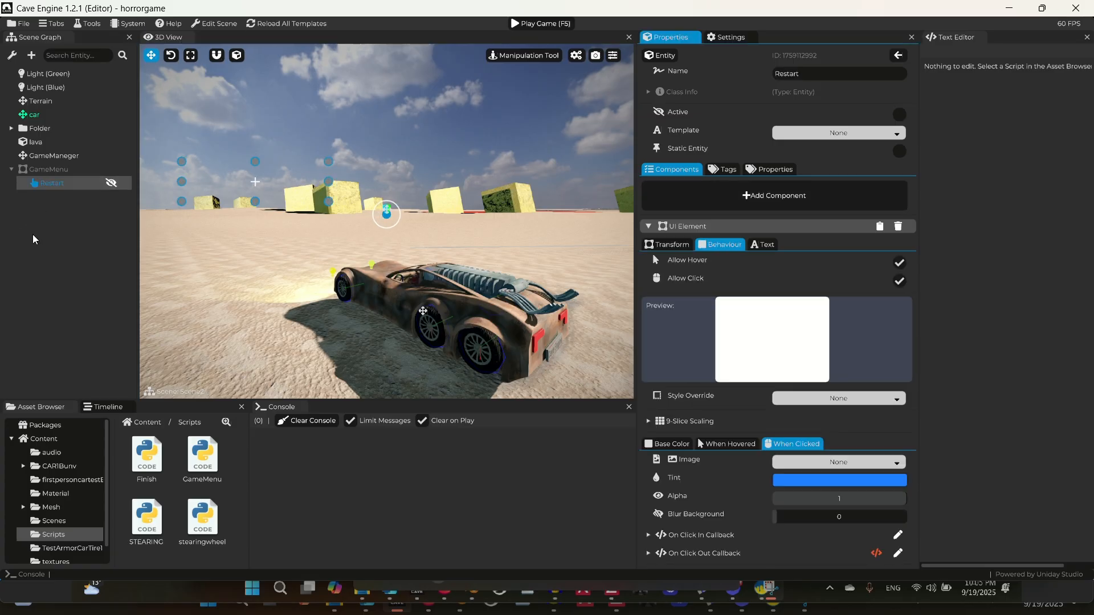
pyautogui.click(57, 171)
pyautogui.click(57, 184)
pyautogui.hotkey('ctrl', 'd')
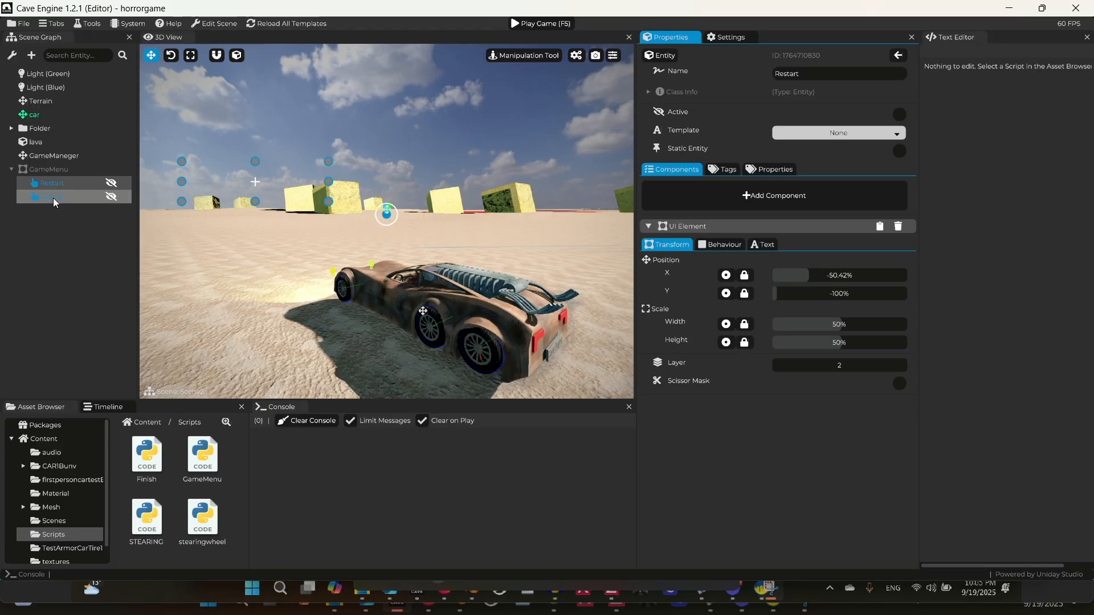
# Step: Set the text content of the duplicated Restart button to Quit
pyautogui.click(53, 197)
pyautogui.click(764, 245)
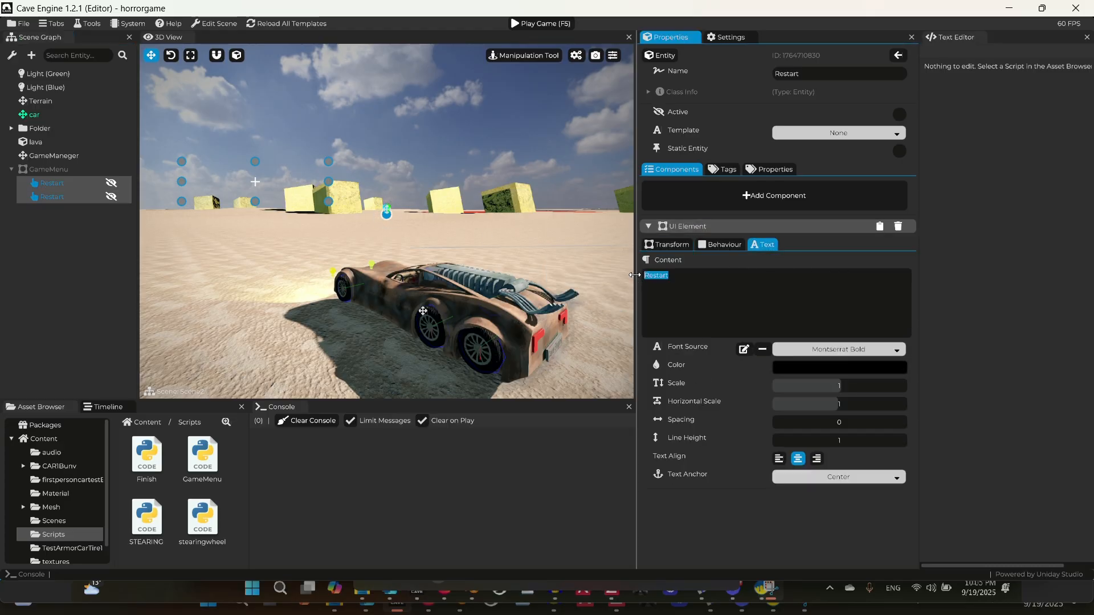
pyautogui.write('Quit')
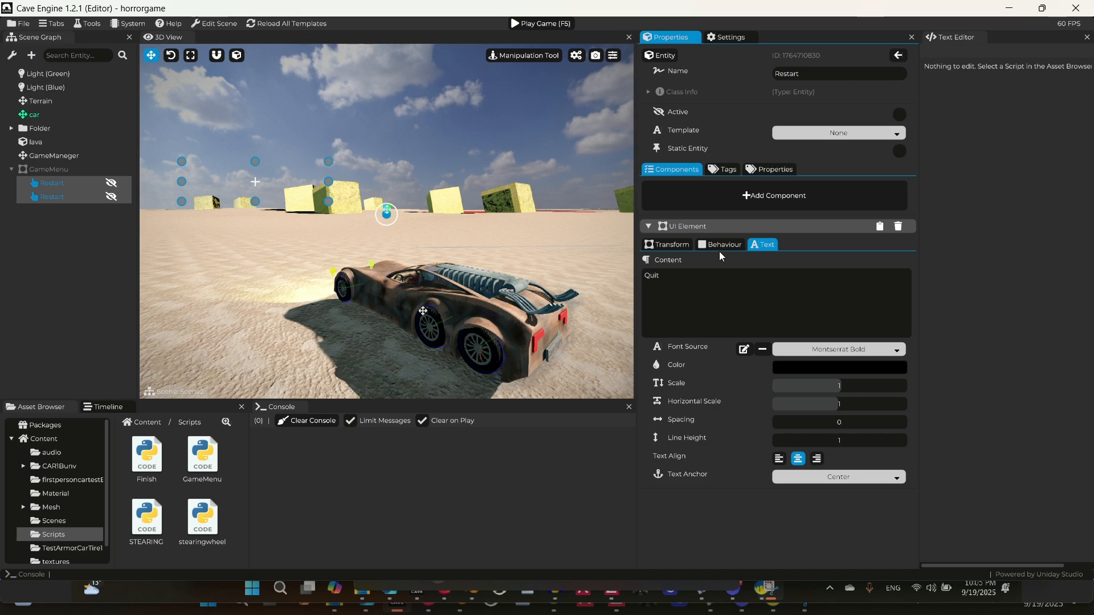
pyautogui.click(674, 245)
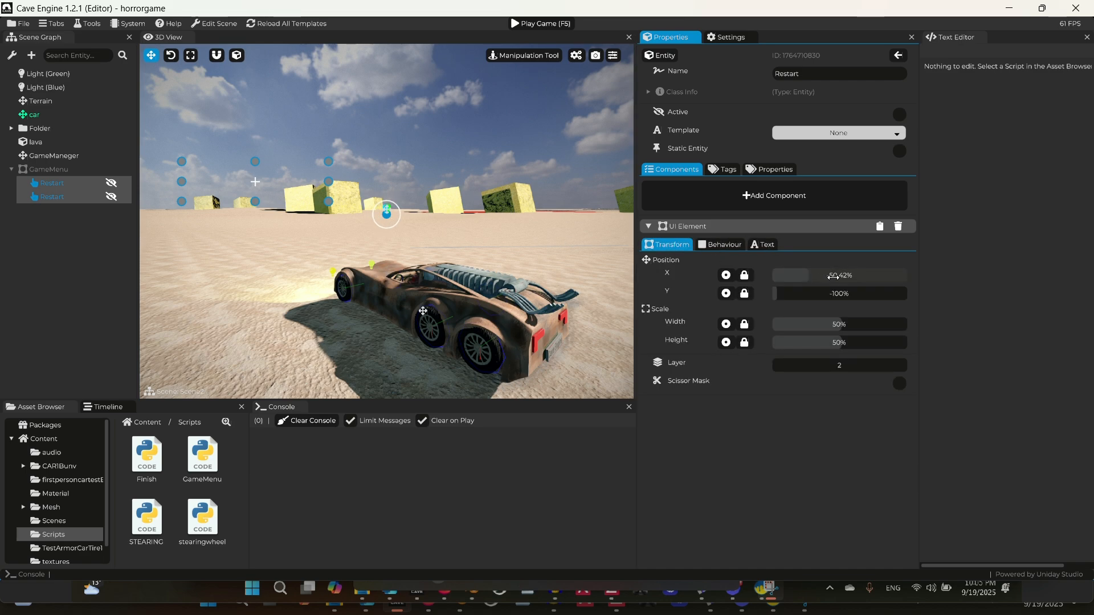
pyautogui.click(764, 245)
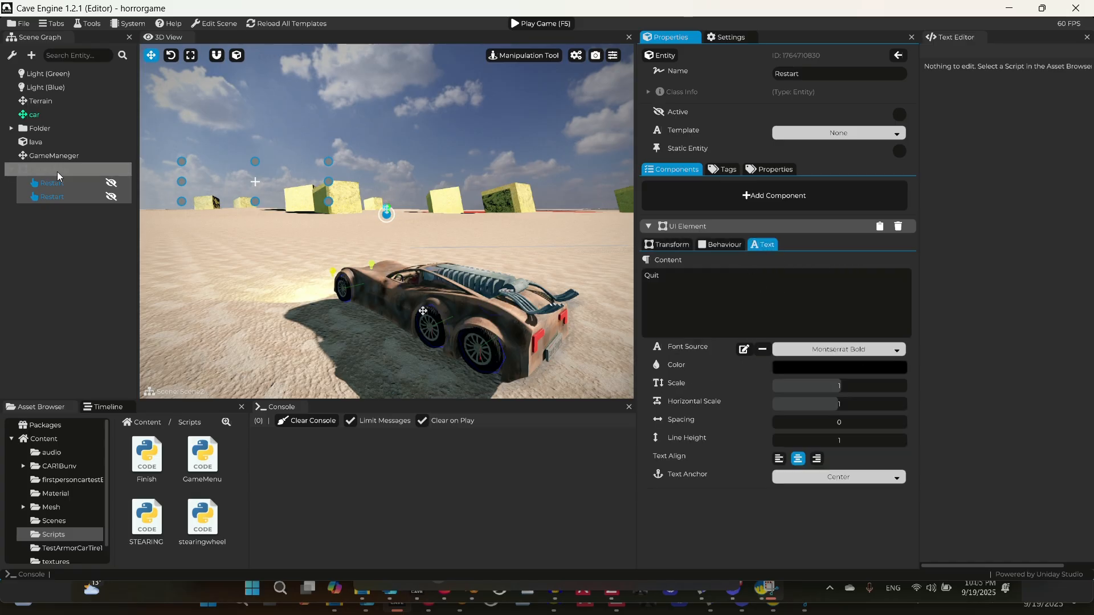
# Step: Reactivate the GameMenu entity and move the Quit button over from Restart to about X -17.63% and Y -100%
pyautogui.click(110, 169)
pyautogui.click(111, 170)
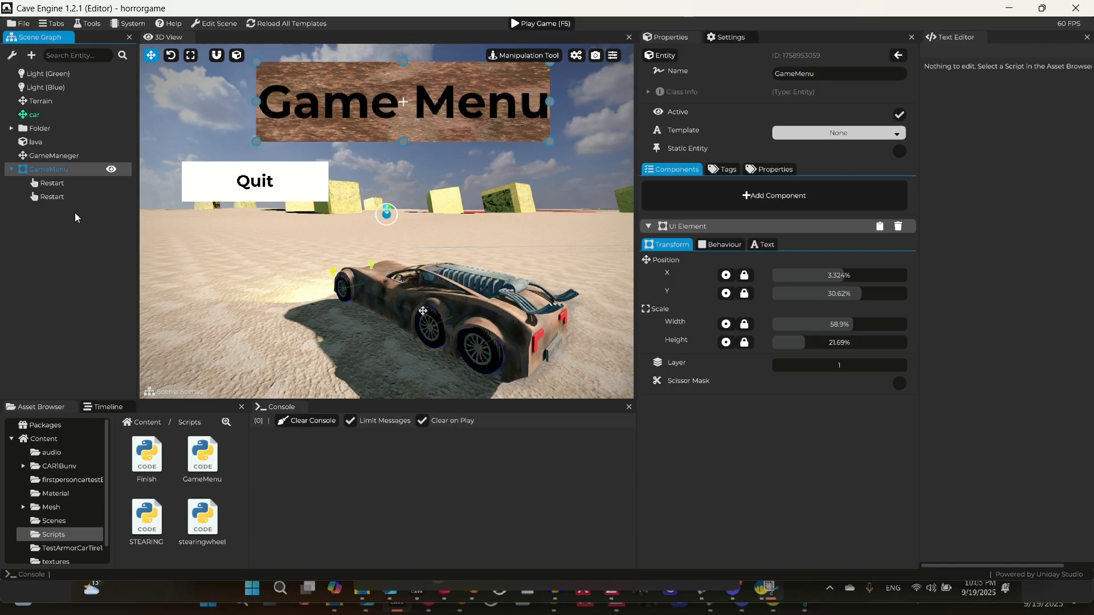
pyautogui.click(57, 197)
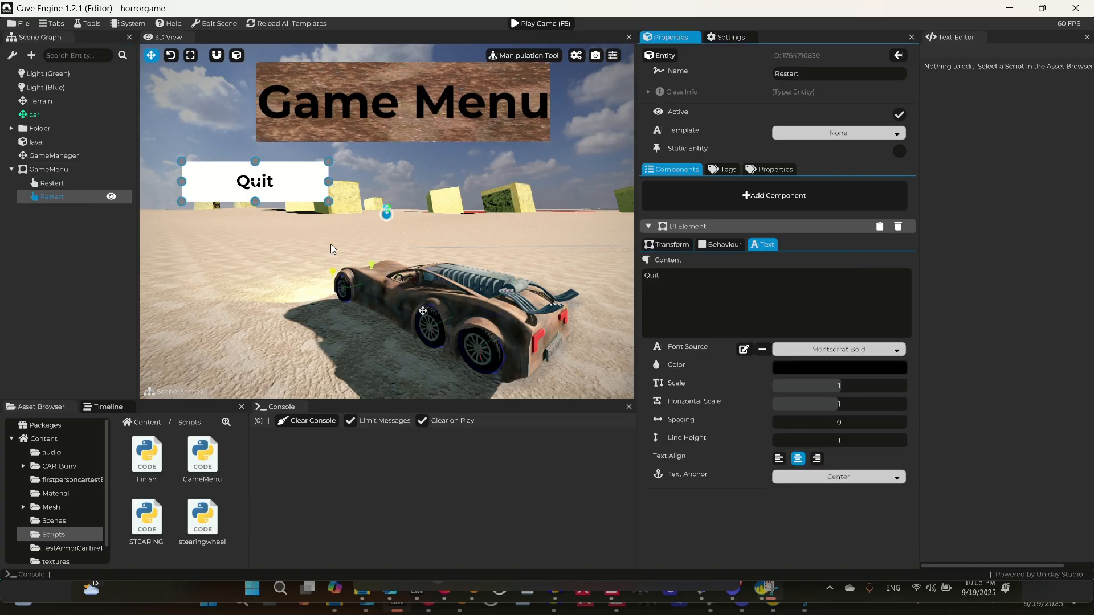
pyautogui.click(670, 244)
pyautogui.moveTo(789, 287); pyautogui.dragTo(730, 294)
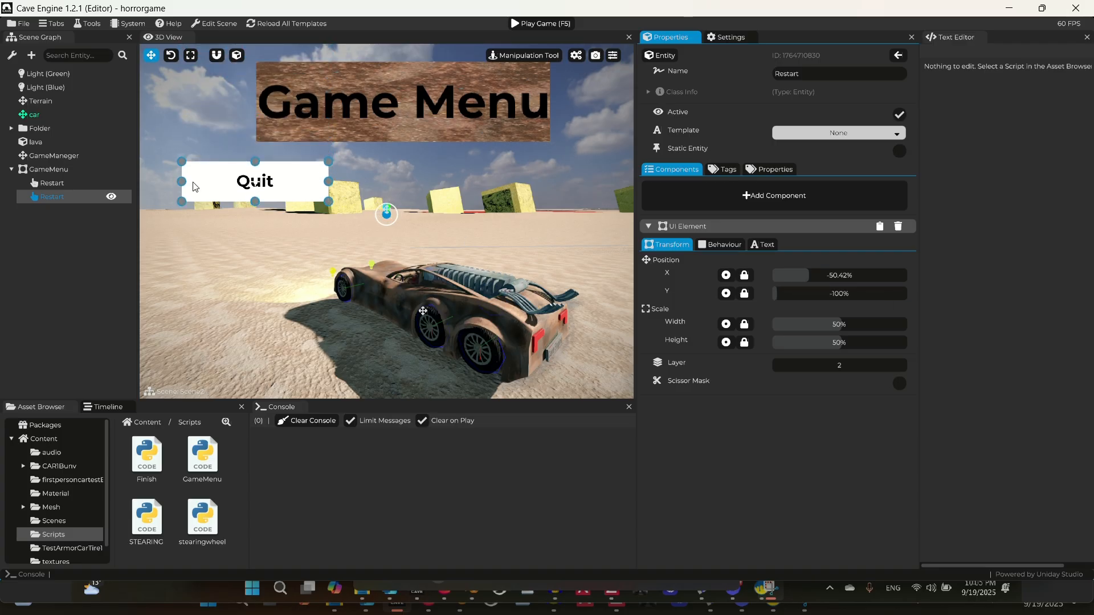
pyautogui.moveTo(198, 184); pyautogui.dragTo(203, 220)
pyautogui.click(203, 220)
pyautogui.click(339, 95)
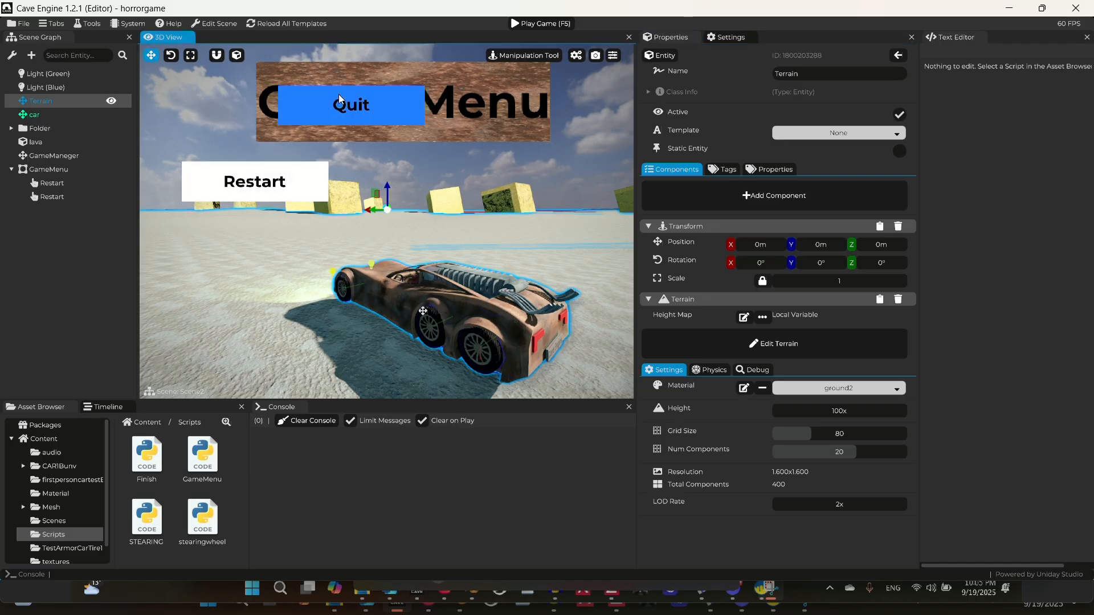
pyautogui.moveTo(837, 295); pyautogui.dragTo(740, 294)
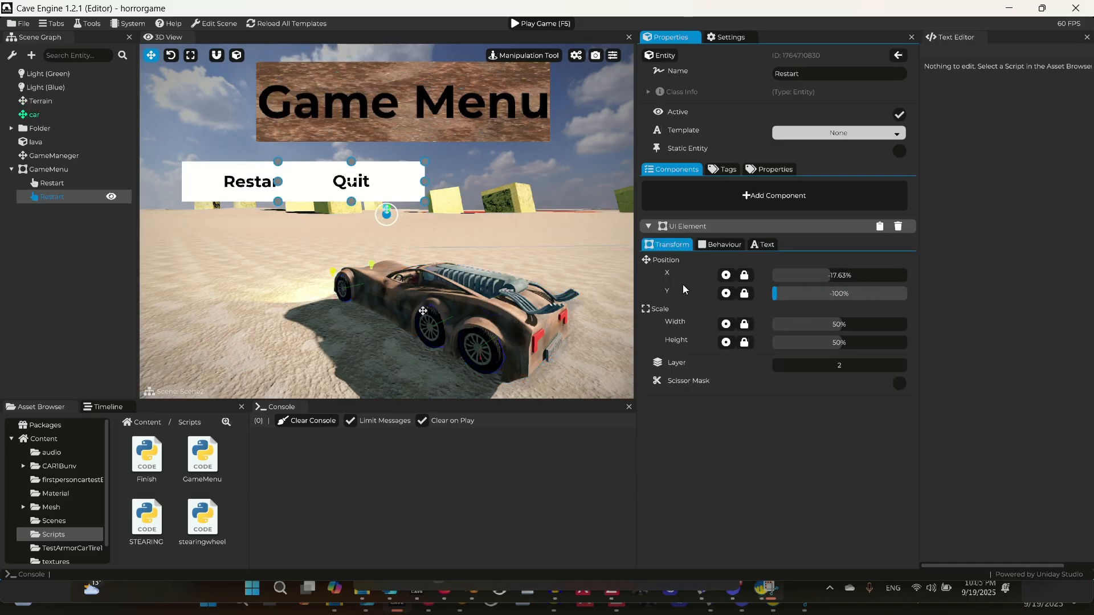
# Step: Lower the GameMenu element to a Y position of about 27.98%
pyautogui.click(57, 168)
pyautogui.moveTo(848, 294)
pyautogui.mouseDown()
pyautogui.moveTo(798, 294)
pyautogui.moveTo(856, 295)
pyautogui.mouseUp()
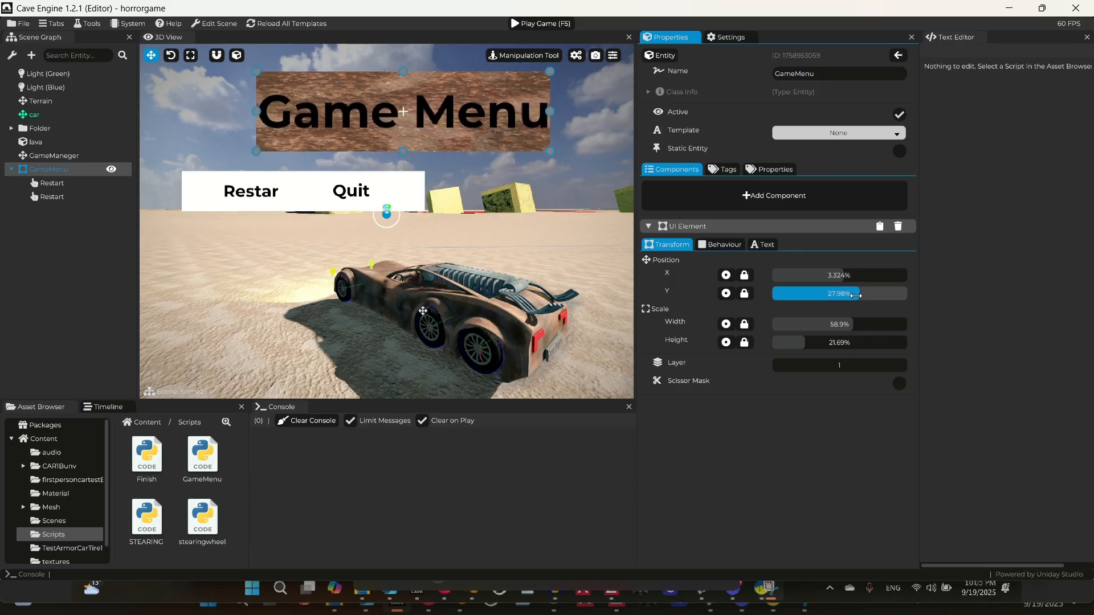
# Step: Rename the duplicated Restart entity to Quit and set its X position to about 2.638%, beside the Restart button
pyautogui.click(61, 198)
pyautogui.rightClick(73, 196)
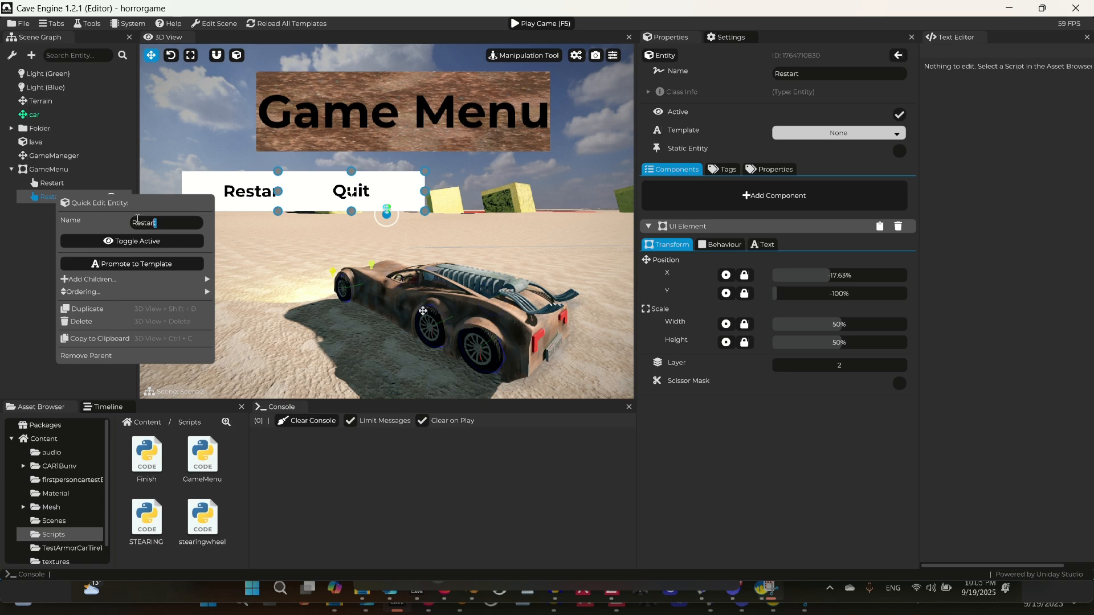
pyautogui.doubleClick(137, 221)
pyautogui.write('Quit')
pyautogui.click(38, 215)
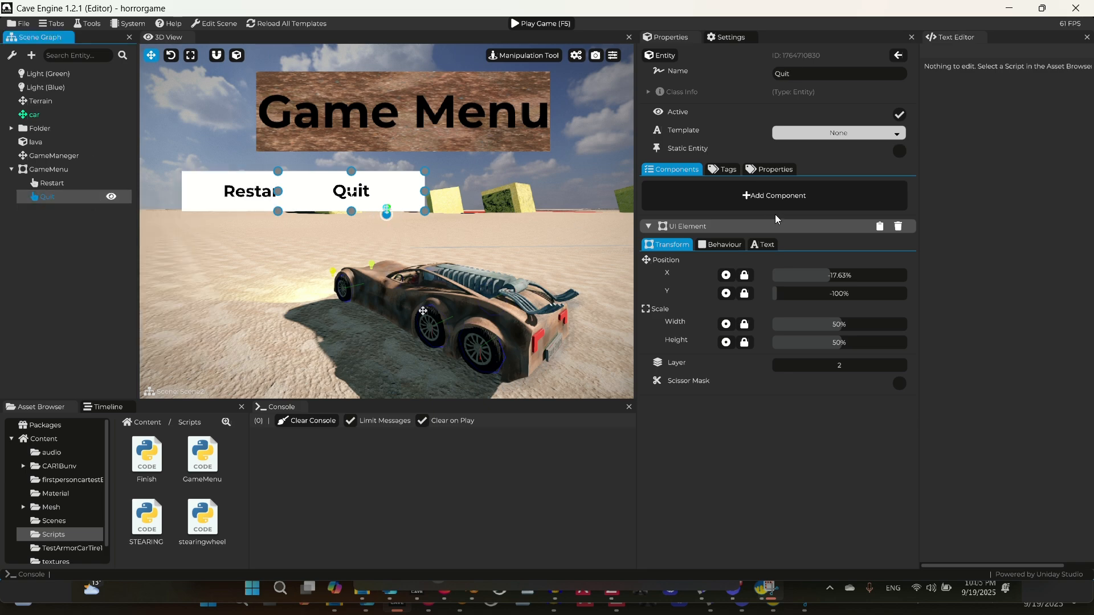
pyautogui.moveTo(792, 296)
pyautogui.mouseDown()
pyautogui.moveTo(802, 297)
pyautogui.moveTo(775, 296)
pyautogui.mouseUp()
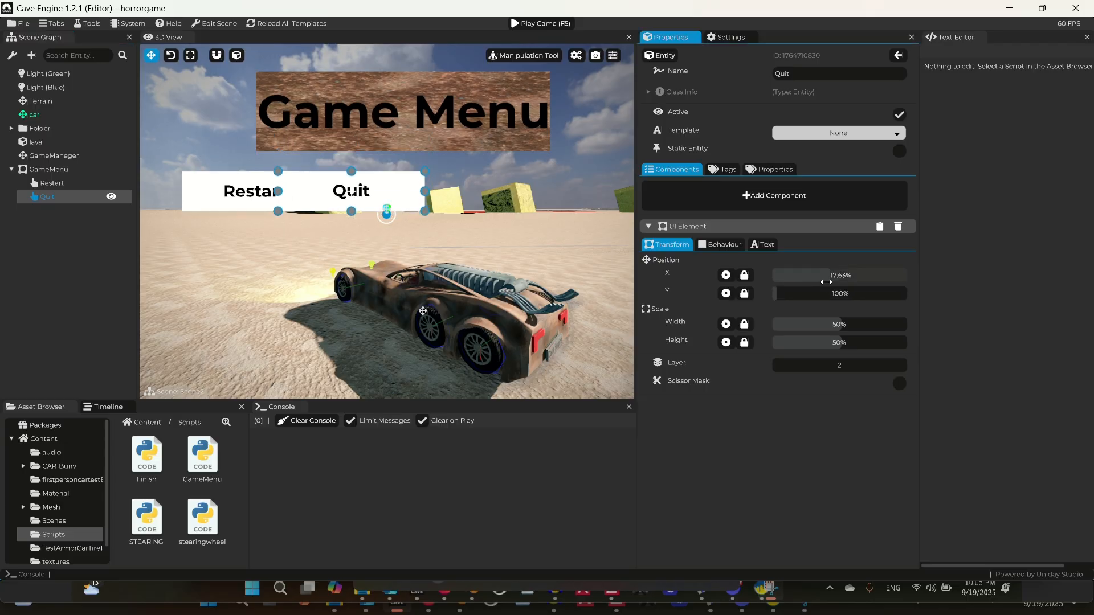
pyautogui.moveTo(833, 276)
pyautogui.mouseDown()
pyautogui.moveTo(815, 280)
pyautogui.moveTo(841, 277)
pyautogui.mouseUp()
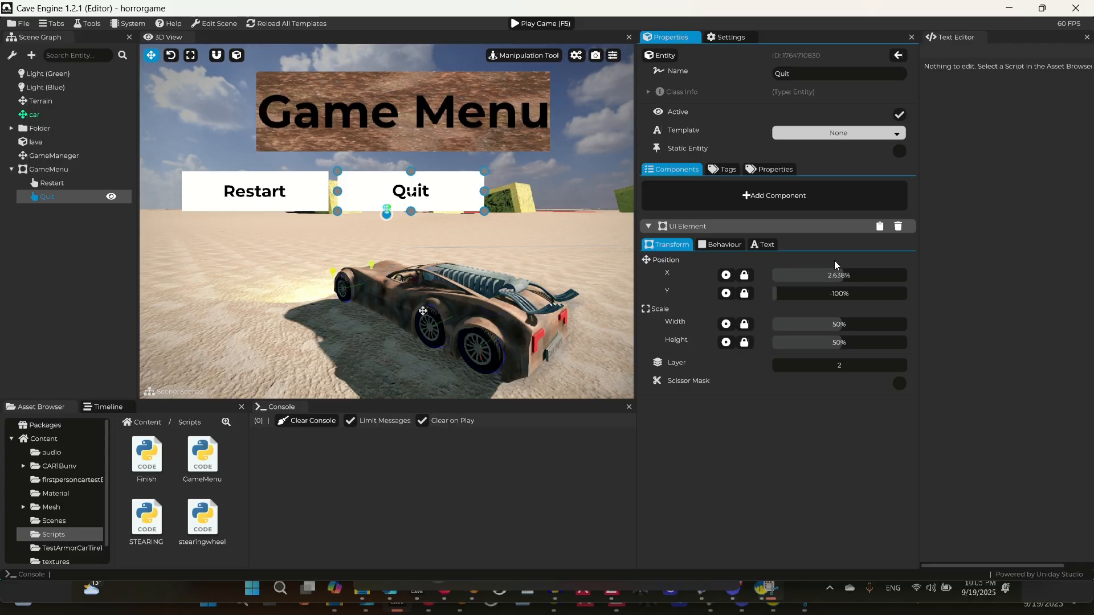
# Step: Replace the Quit button's On Click Out Callback code with cave.quitGame()
pyautogui.click(716, 246)
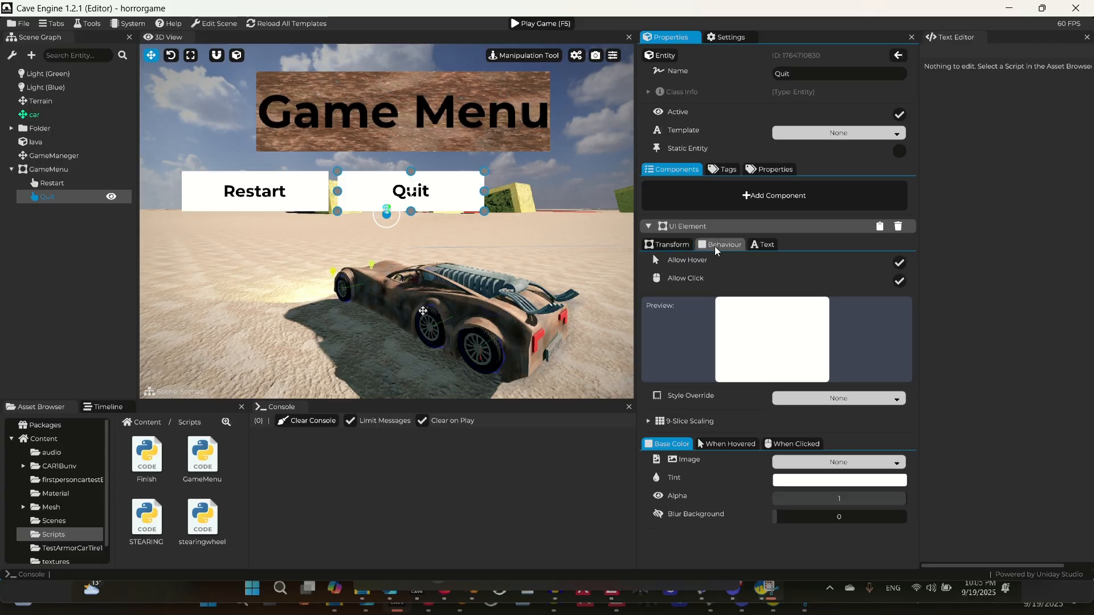
pyautogui.click(731, 444)
pyautogui.click(650, 536)
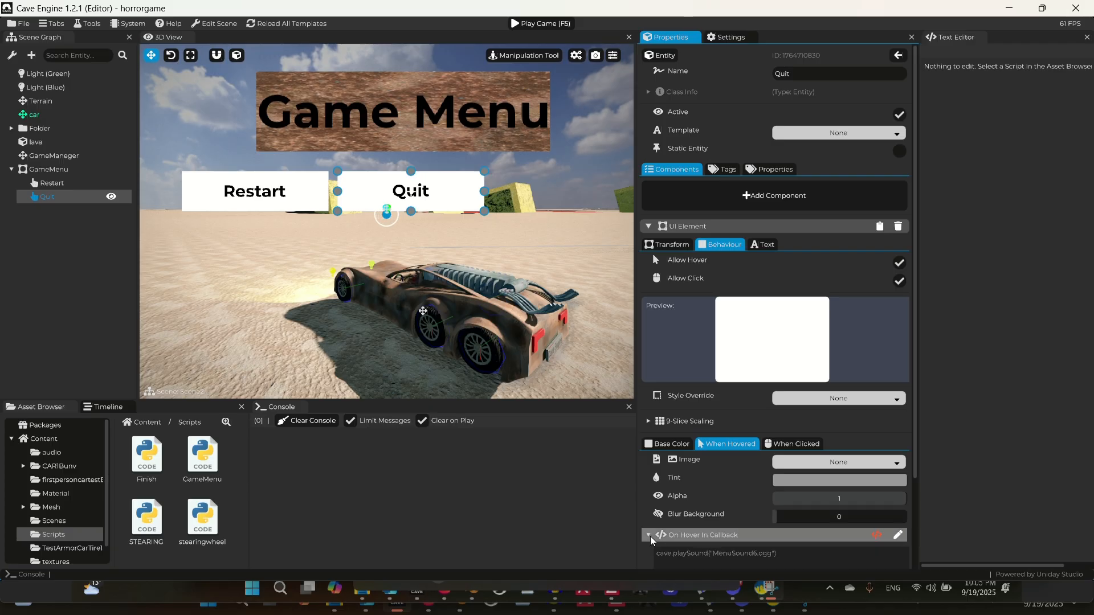
pyautogui.click(650, 537)
pyautogui.click(796, 444)
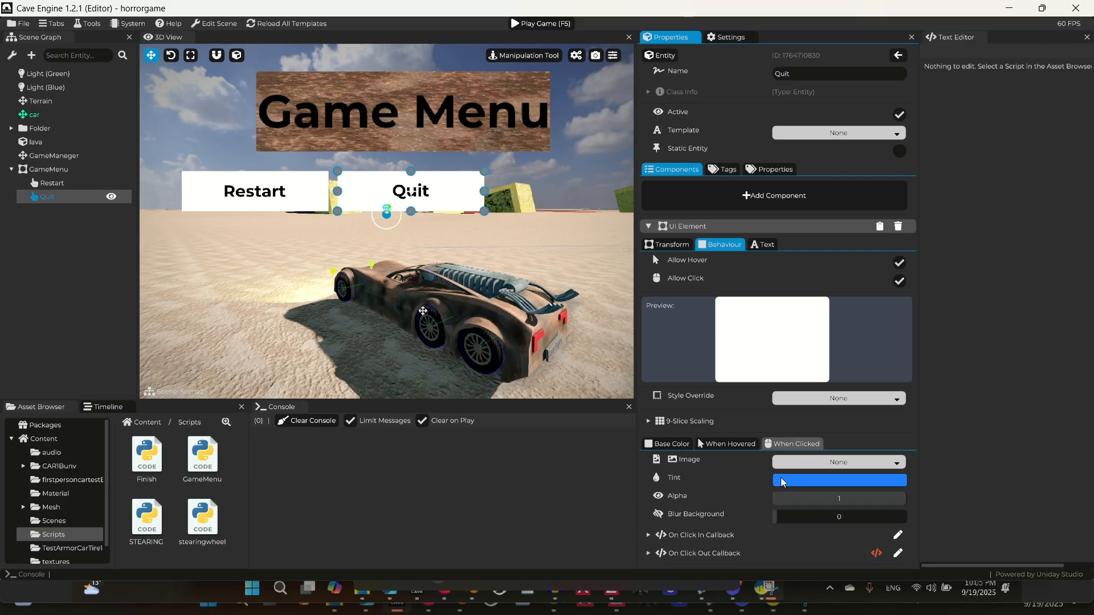
pyautogui.click(649, 554)
pyautogui.scroll(-2, 754, 467)
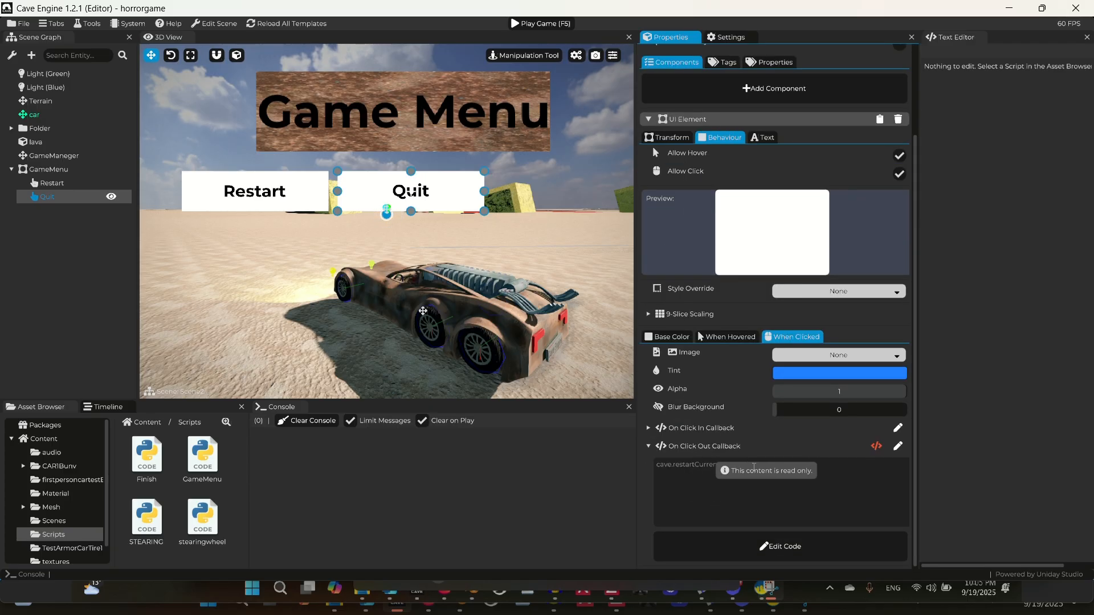
pyautogui.click(780, 546)
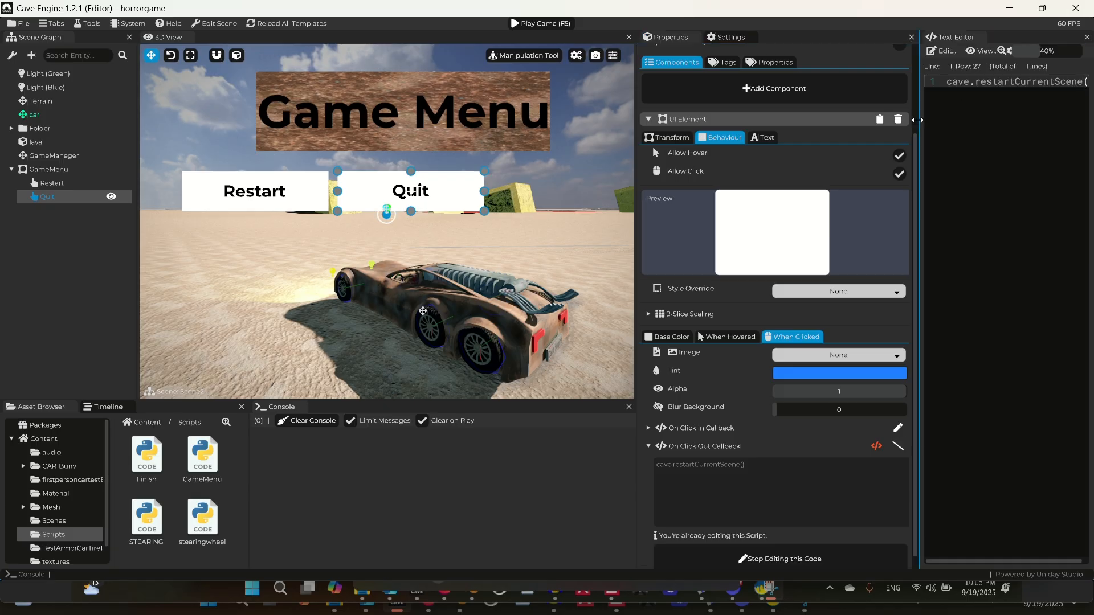
pyautogui.moveTo(924, 122); pyautogui.dragTo(827, 76)
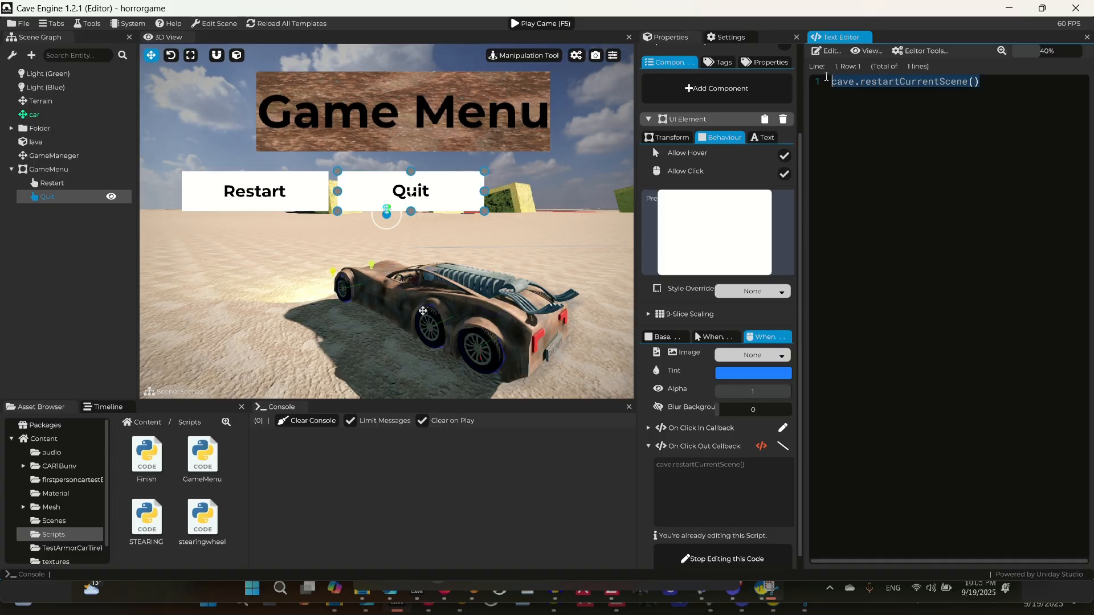
pyautogui.write('cave')
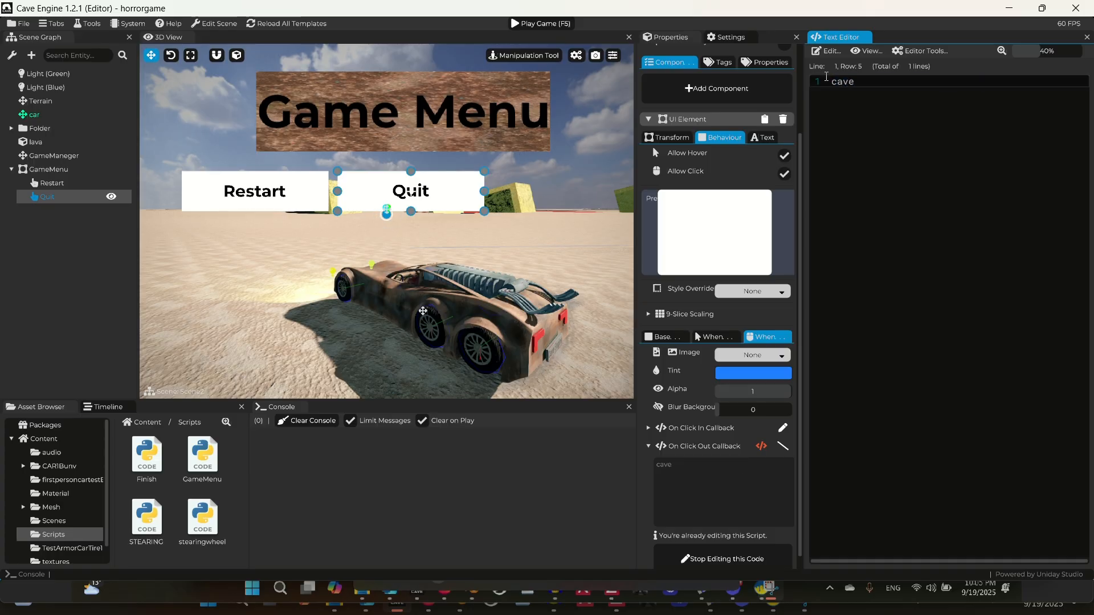
pyautogui.write('.quitGame()')
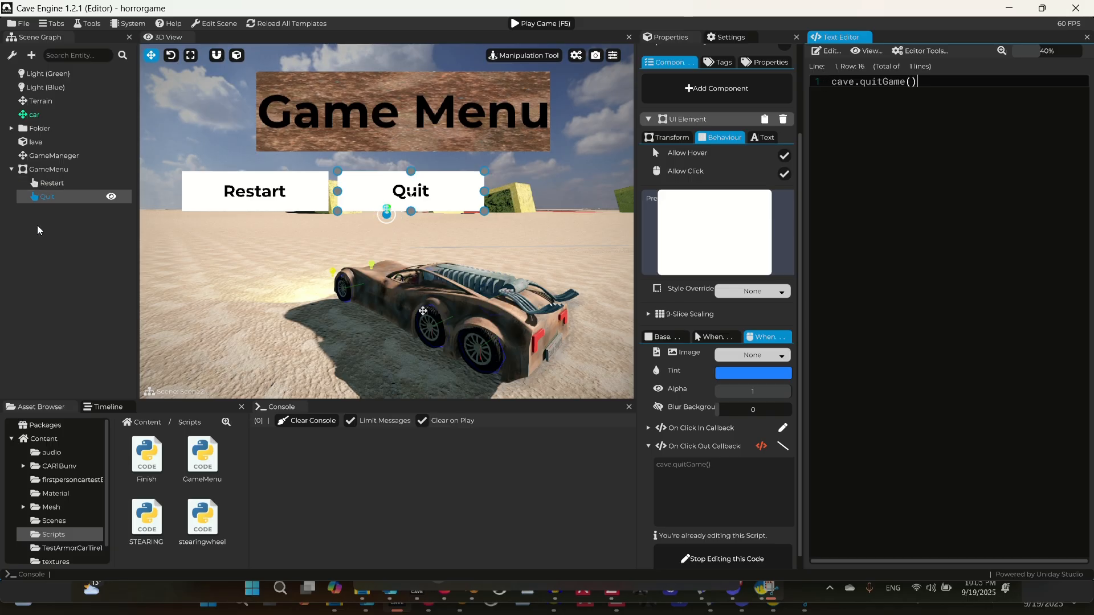
pyautogui.click(55, 253)
# Step: Widen the 3D view area and duplicate the Quit button under GameMenu
pyautogui.moveTo(806, 164); pyautogui.dragTo(898, 166)
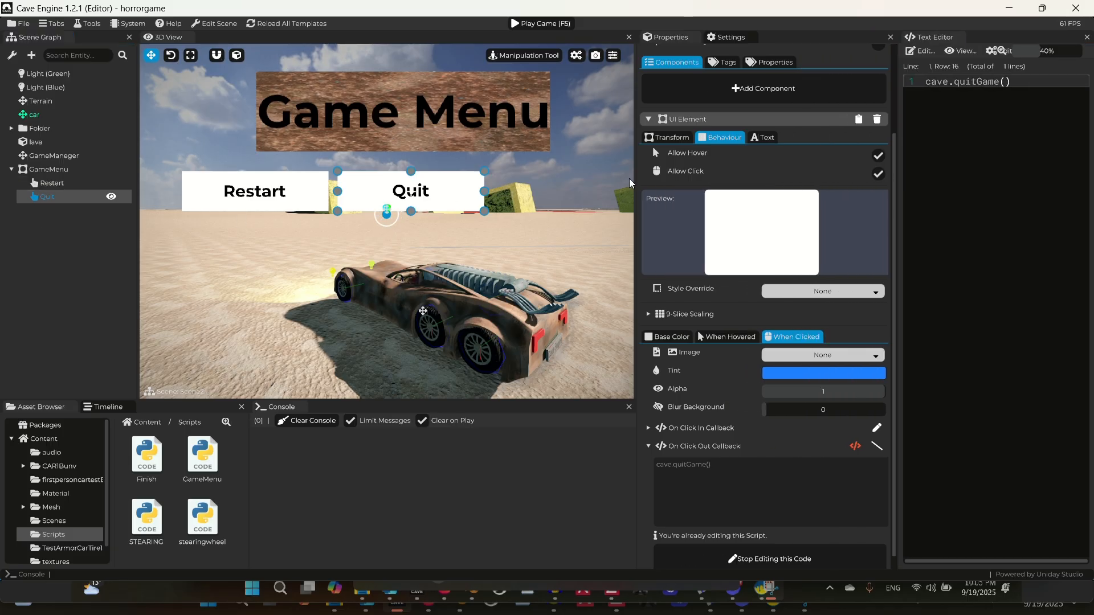
pyautogui.moveTo(635, 176); pyautogui.dragTo(710, 177)
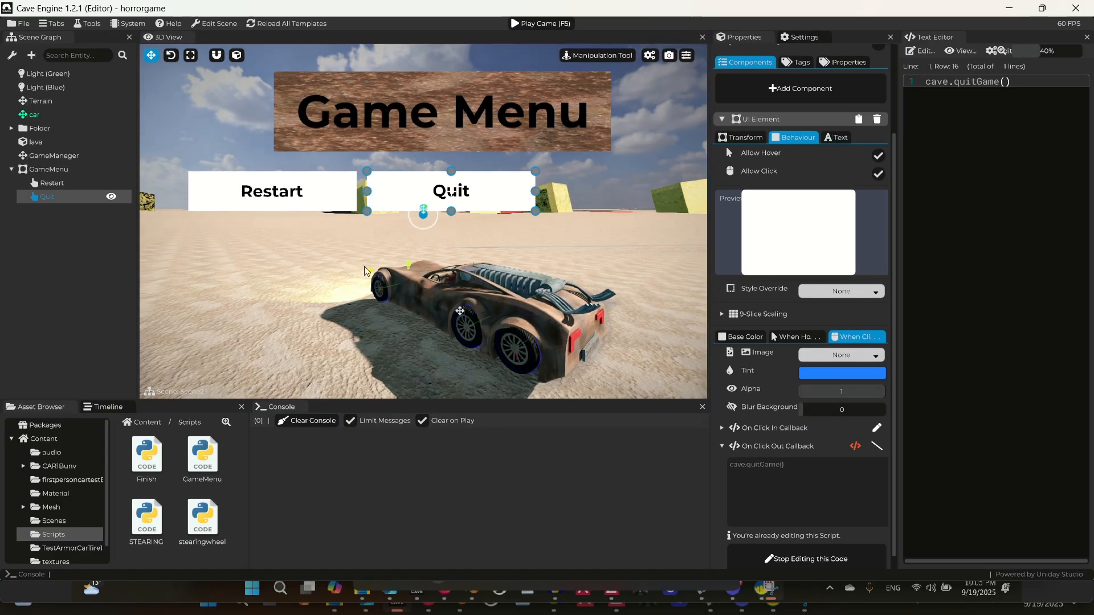
pyautogui.rightClick(47, 201)
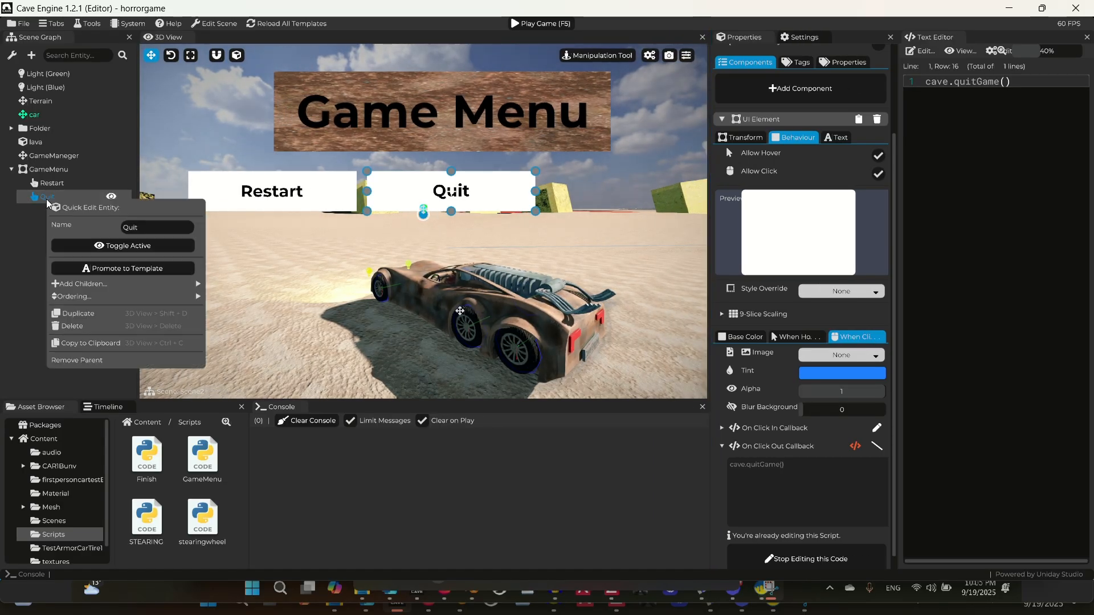
pyautogui.click(22, 241)
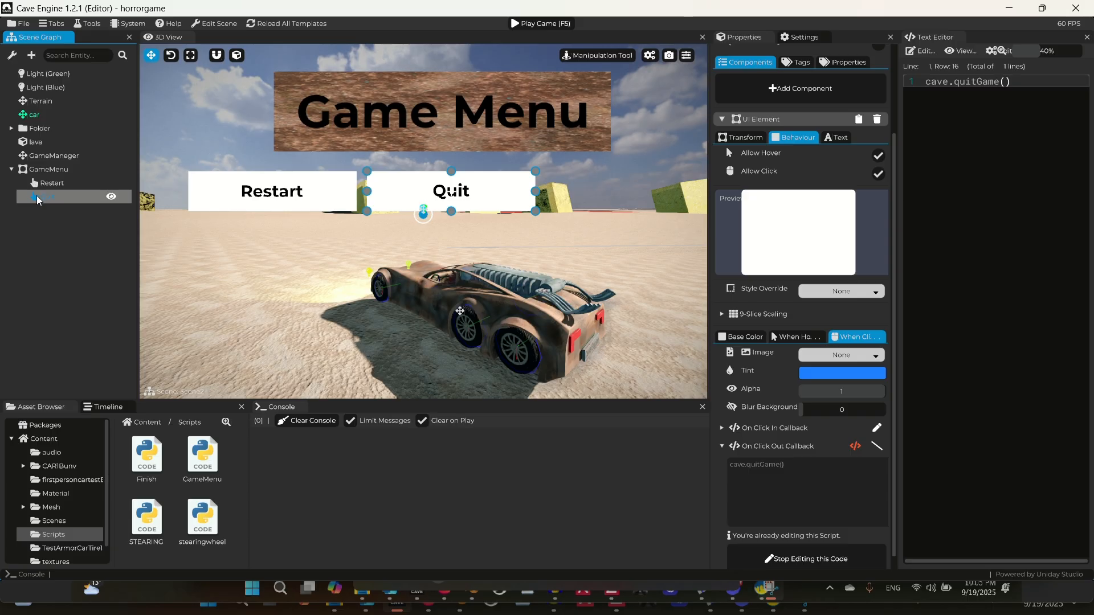
pyautogui.hotkey('ctrl', 'd')
pyautogui.click(55, 283)
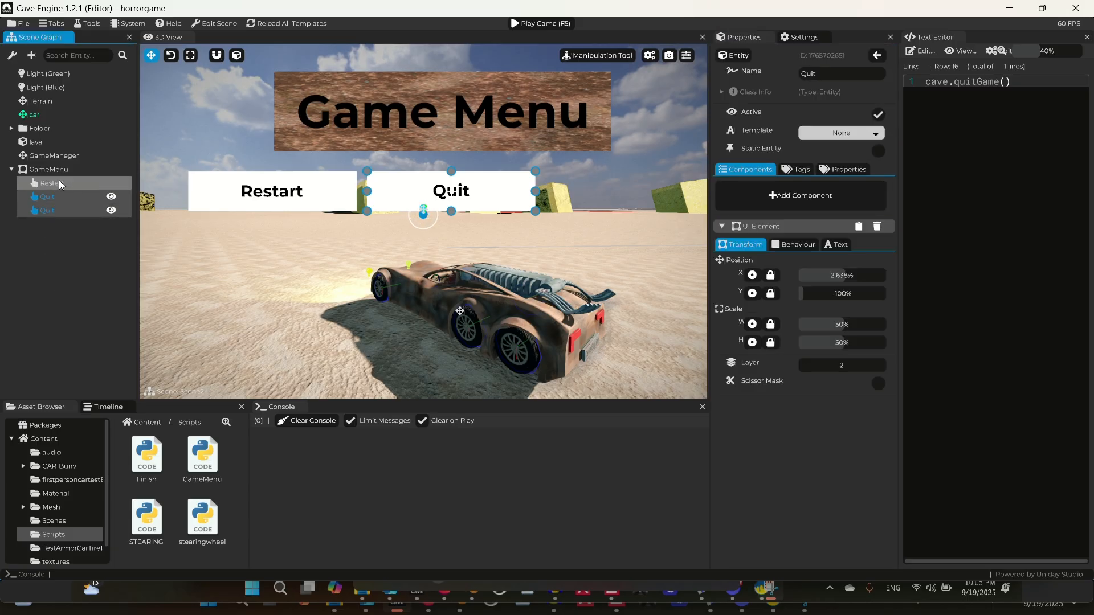
pyautogui.click(59, 182)
# Step: Try to move the duplicated Quit button below the original by changing its Y position in percent and in pixels
pyautogui.click(44, 209)
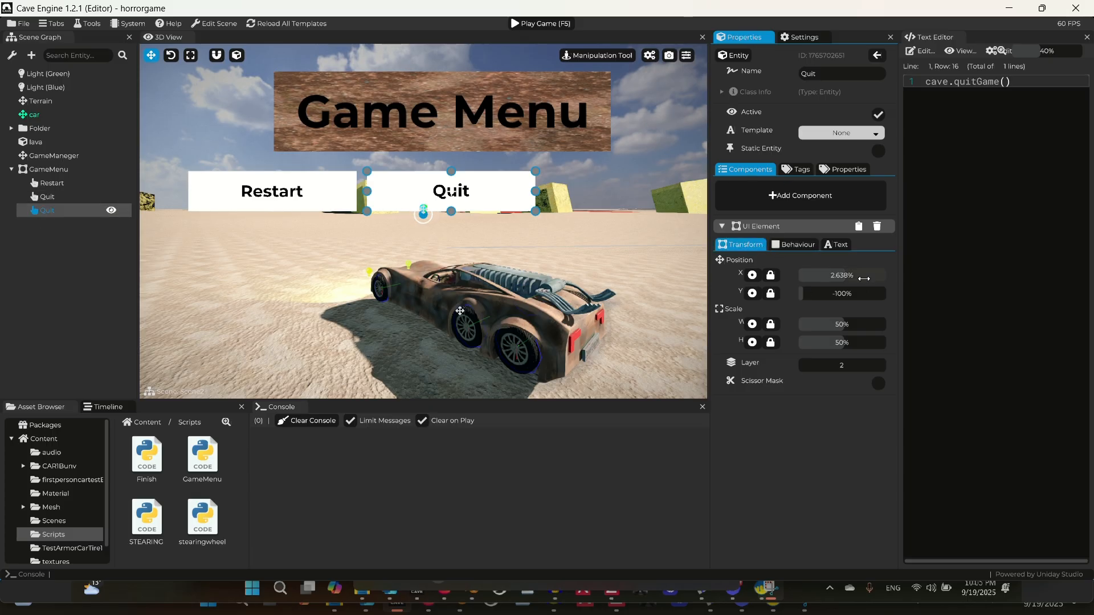
pyautogui.moveTo(808, 295)
pyautogui.mouseDown()
pyautogui.moveTo(790, 301)
pyautogui.moveTo(825, 293)
pyautogui.mouseUp()
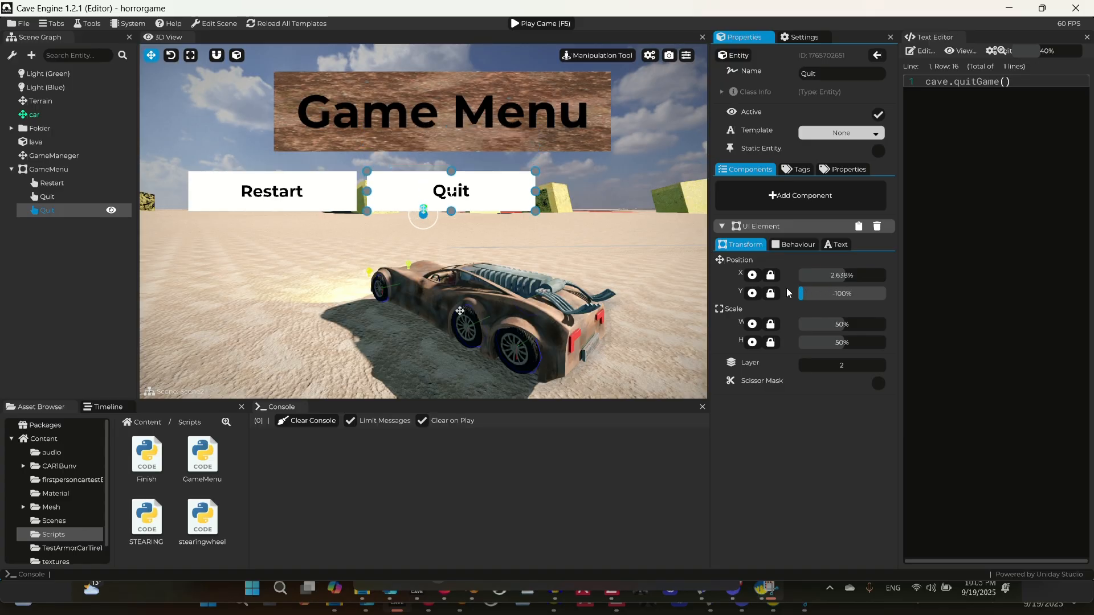
pyautogui.click(849, 294)
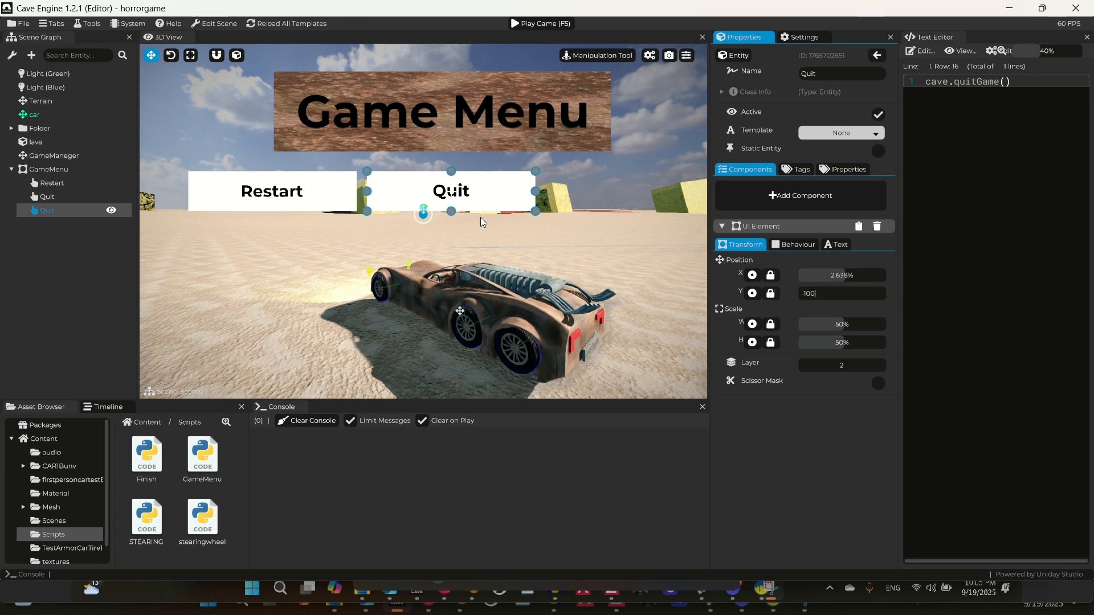
pyautogui.doubleClick(827, 295)
pyautogui.write('991px')
pyautogui.press('Return')
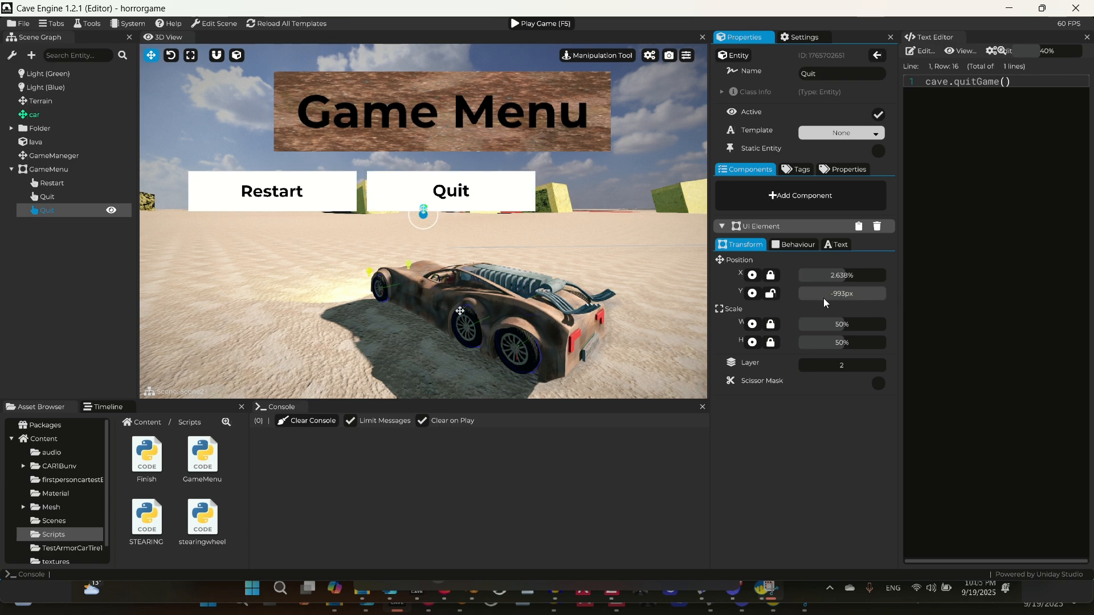
pyautogui.moveTo(822, 294); pyautogui.dragTo(674, 301)
pyautogui.click(771, 297)
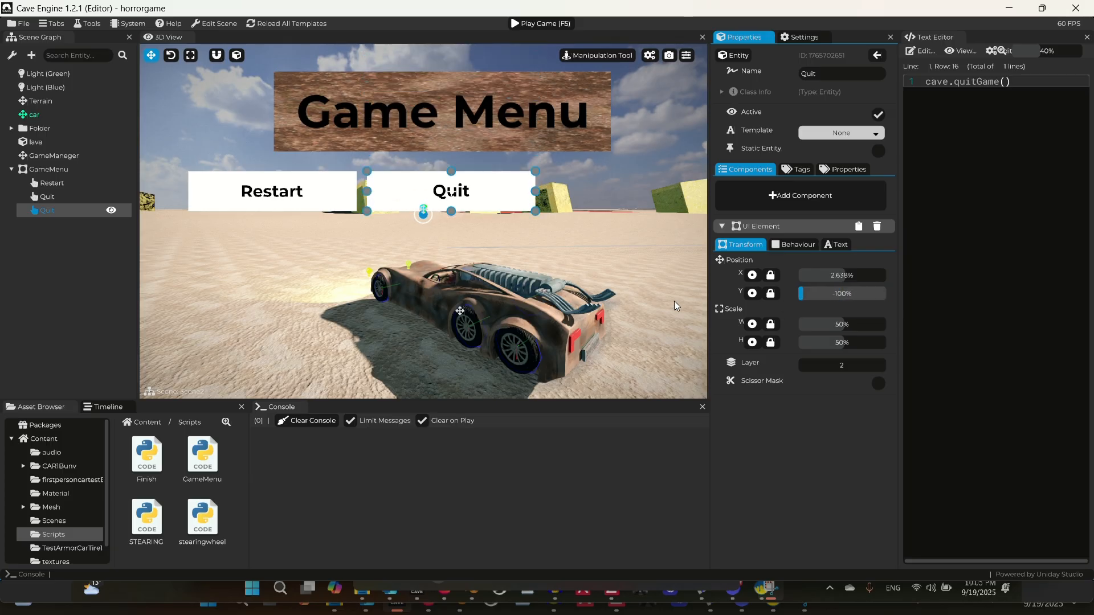
# Step: Lower the whole GameMenu element to a Y position of about 16.87%
pyautogui.click(63, 170)
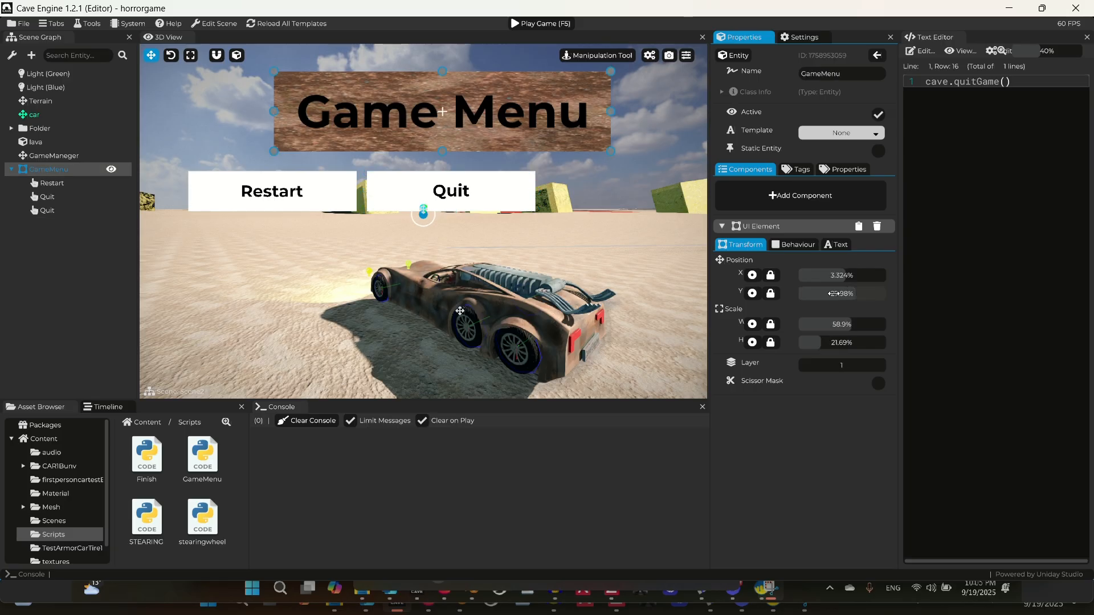
pyautogui.moveTo(855, 295)
pyautogui.mouseDown()
pyautogui.moveTo(834, 297)
pyautogui.moveTo(855, 297)
pyautogui.mouseUp()
# Step: Move the duplicated Quit button to the right of the original one and set its text content to MainMenu
pyautogui.click(50, 211)
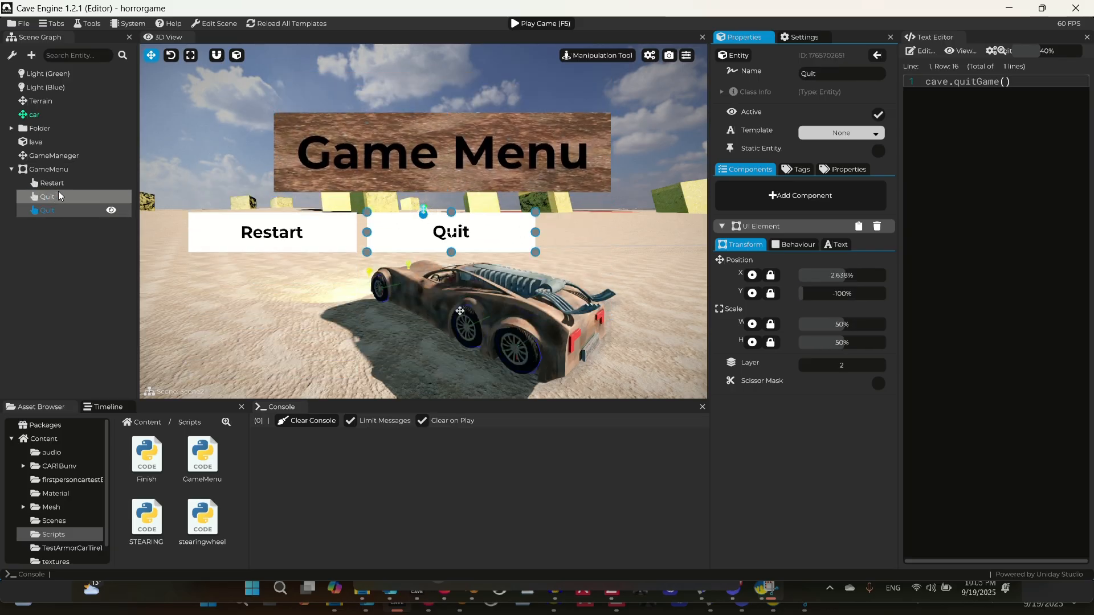
pyautogui.moveTo(800, 298); pyautogui.dragTo(859, 272)
pyautogui.click(836, 244)
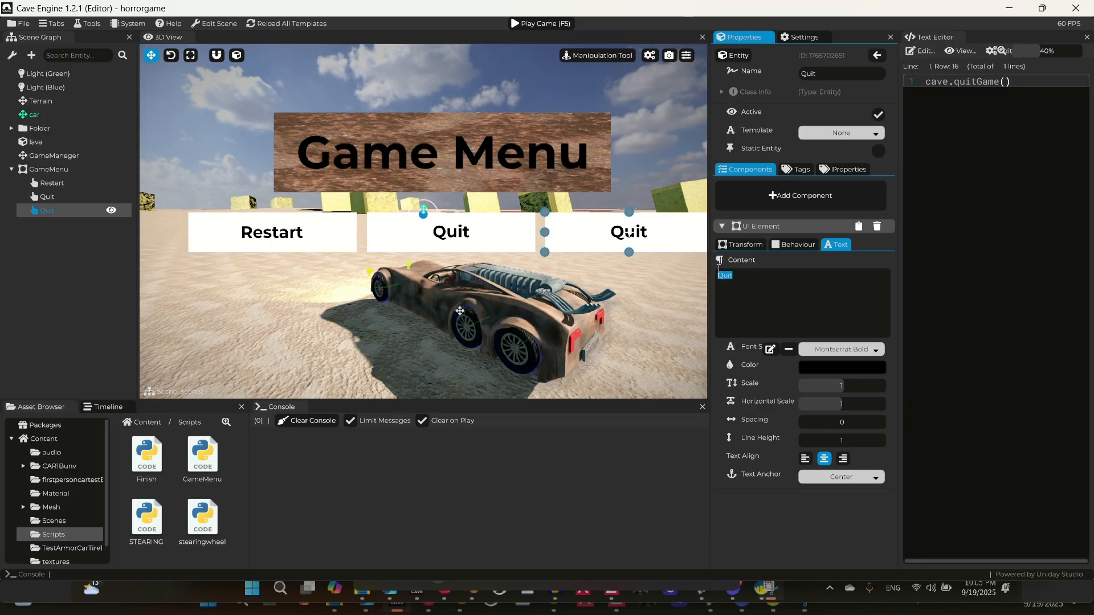
pyautogui.write('MainMenu')
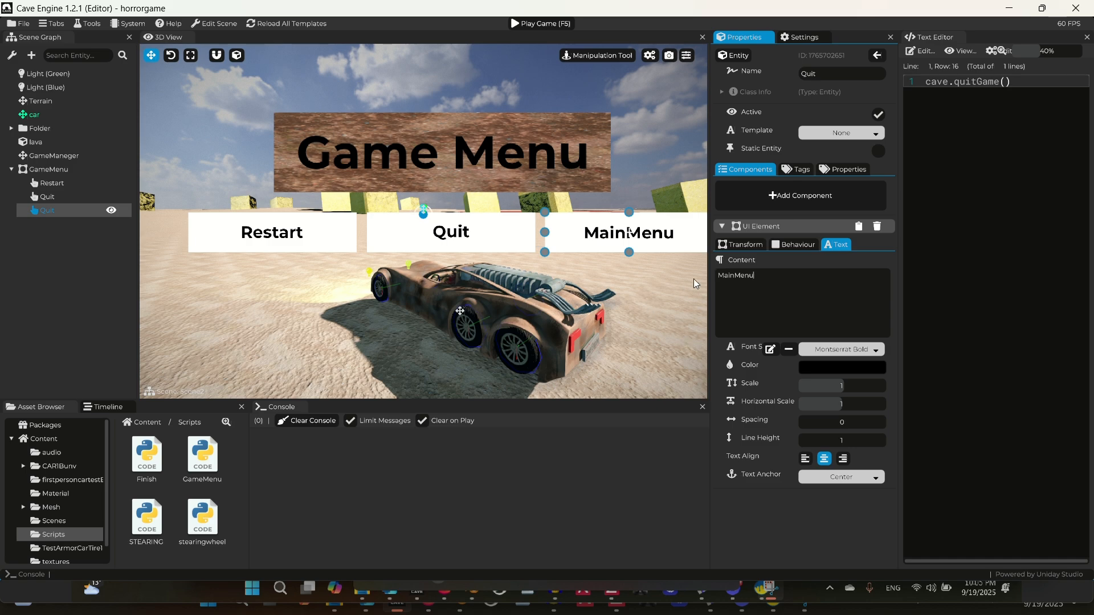
# Step: Widen the 3D view slightly and shift the GameMenu element to an X position of about -0.6504%
pyautogui.moveTo(708, 292); pyautogui.dragTo(732, 292)
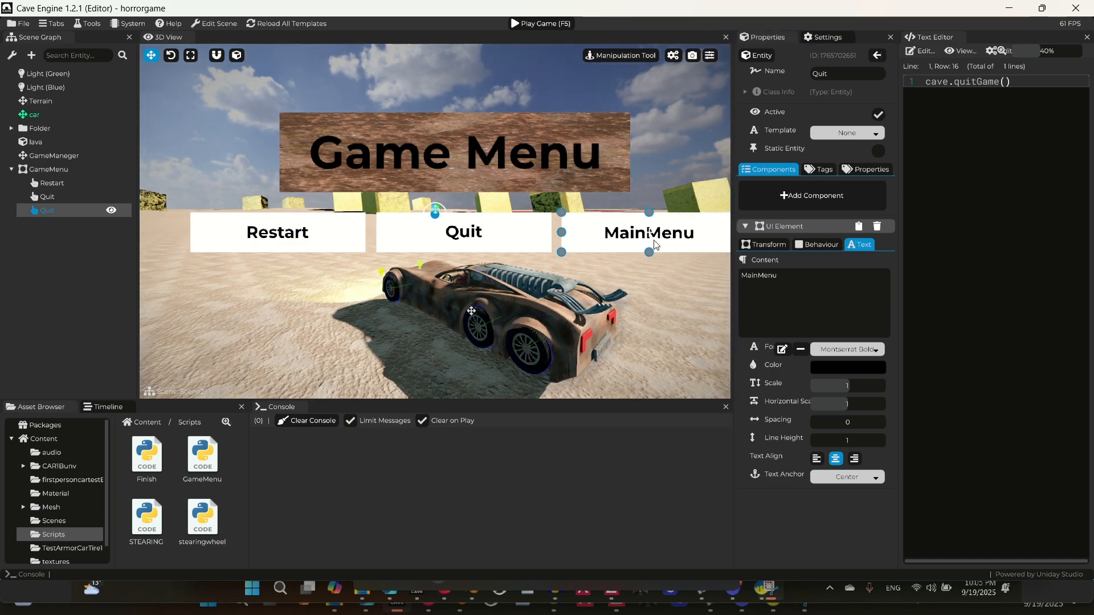
pyautogui.click(48, 169)
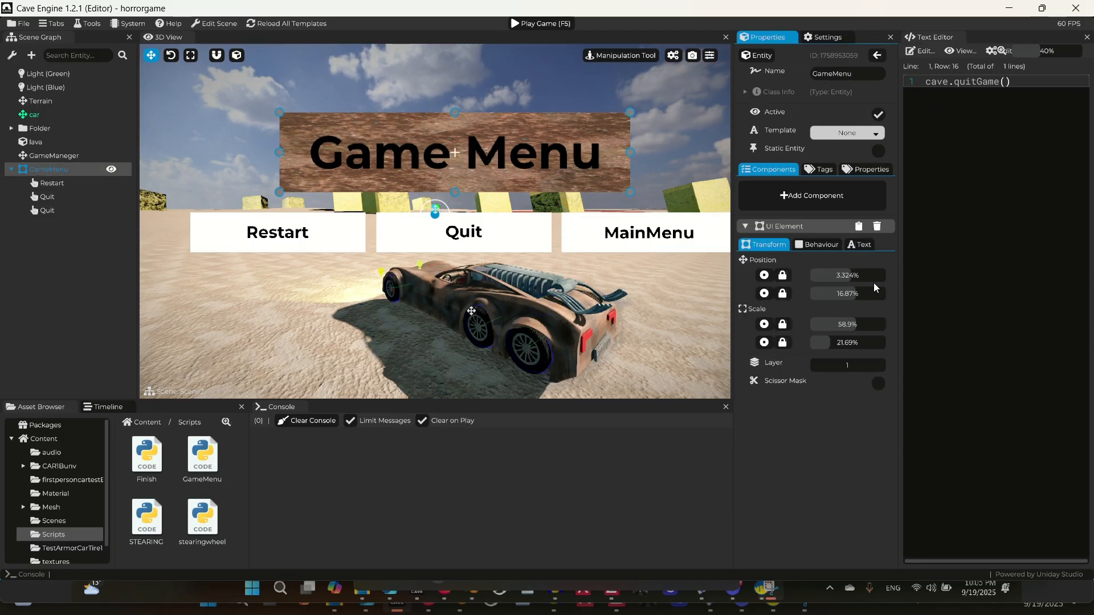
pyautogui.moveTo(843, 276)
pyautogui.mouseDown()
pyautogui.moveTo(820, 275)
pyautogui.moveTo(855, 275)
pyautogui.moveTo(841, 276)
pyautogui.mouseUp()
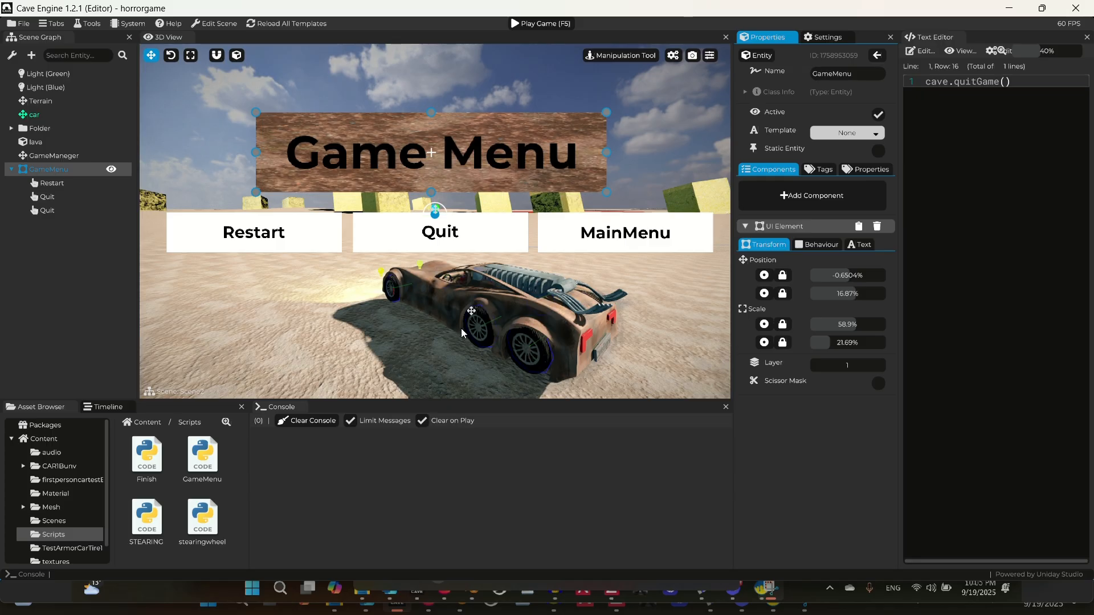
# Step: Rename the duplicated Quit entity under GameMenu as MainMenu
pyautogui.click(61, 210)
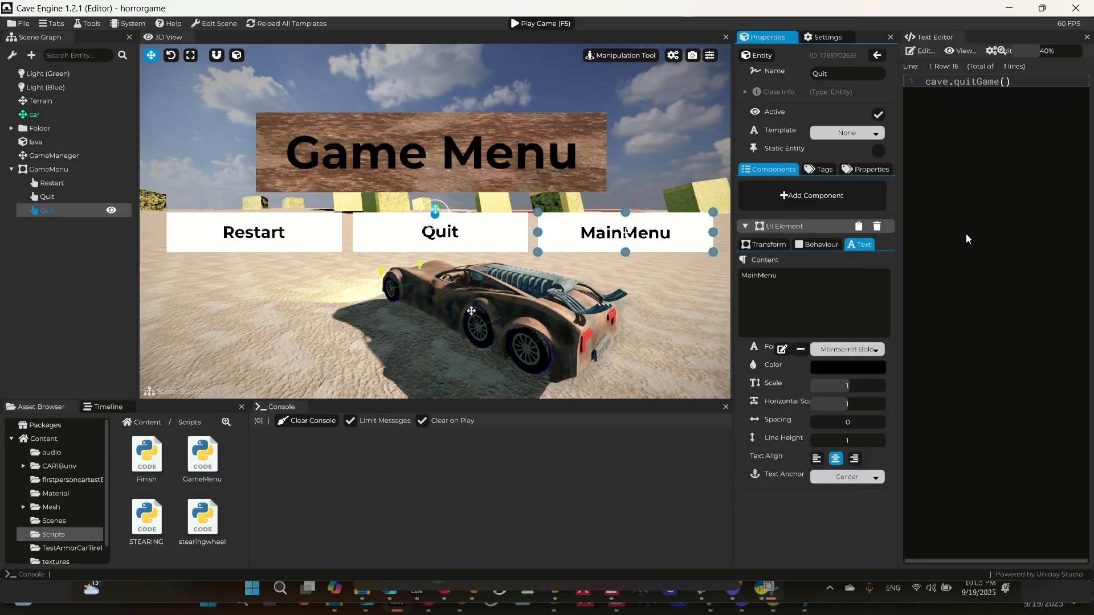
pyautogui.rightClick(57, 209)
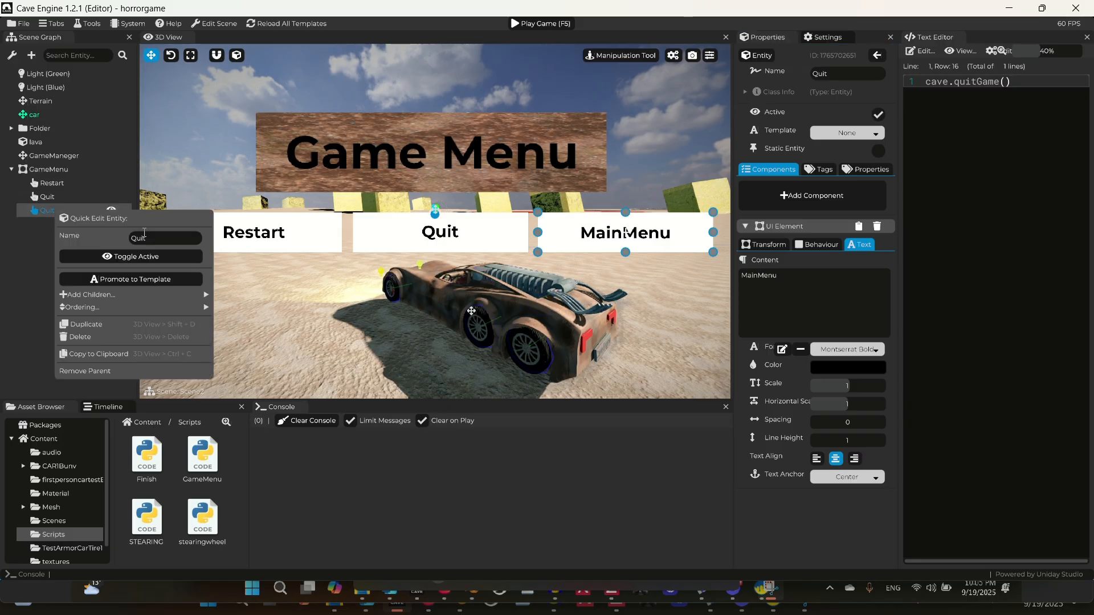
pyautogui.write('MainMenu')
pyautogui.click(44, 211)
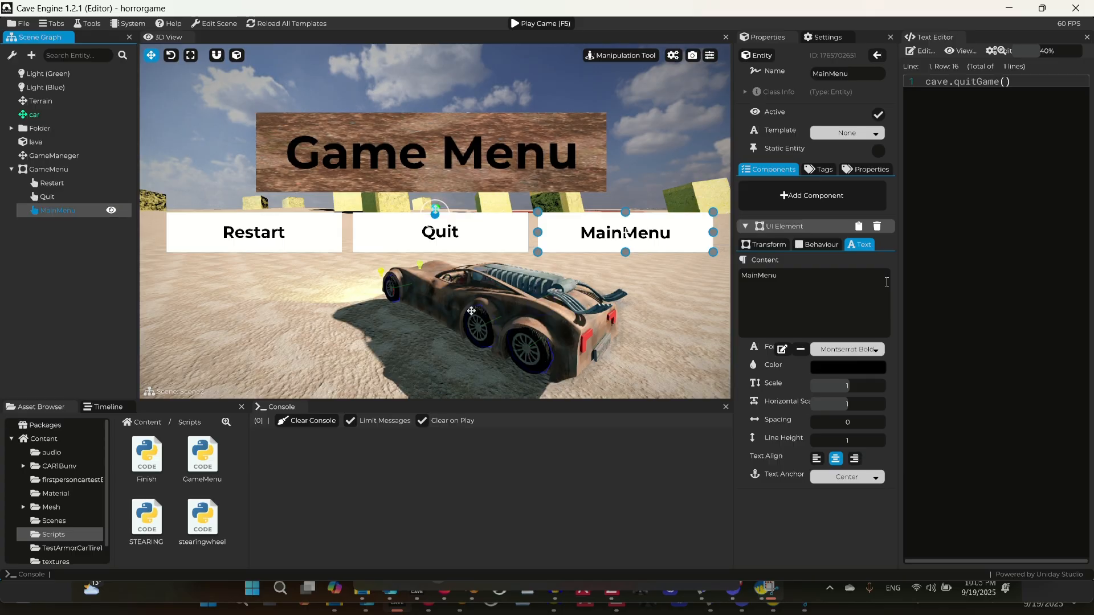
# Step: Replace the MainMenu button's On Click Out callback code with cave.setScene("MainMenu")
pyautogui.click(817, 244)
pyautogui.click(853, 444)
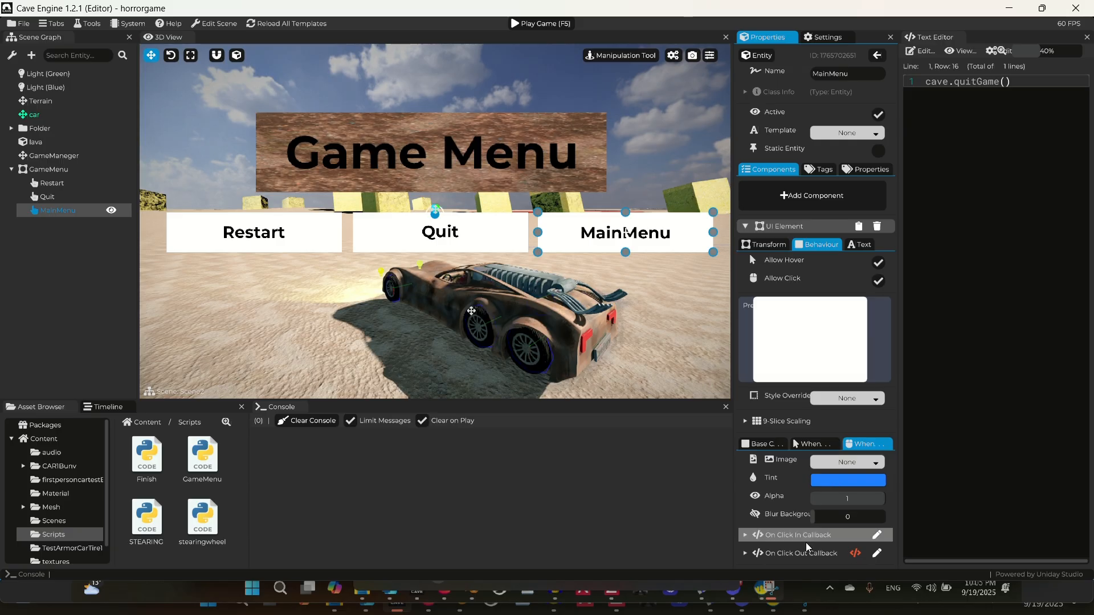
pyautogui.click(1004, 171)
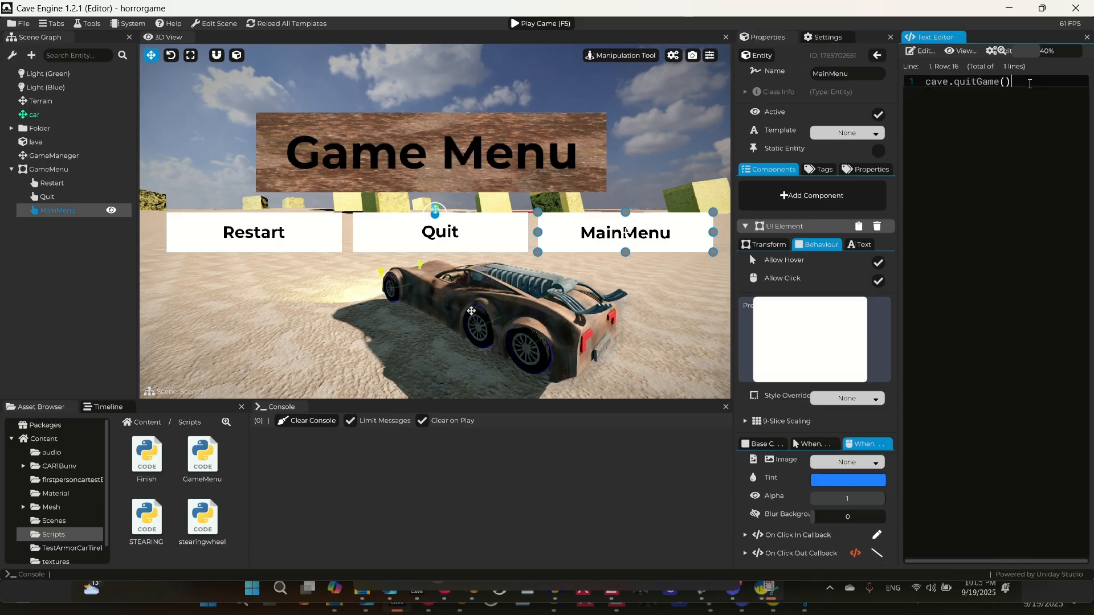
pyautogui.moveTo(1026, 82); pyautogui.dragTo(922, 81)
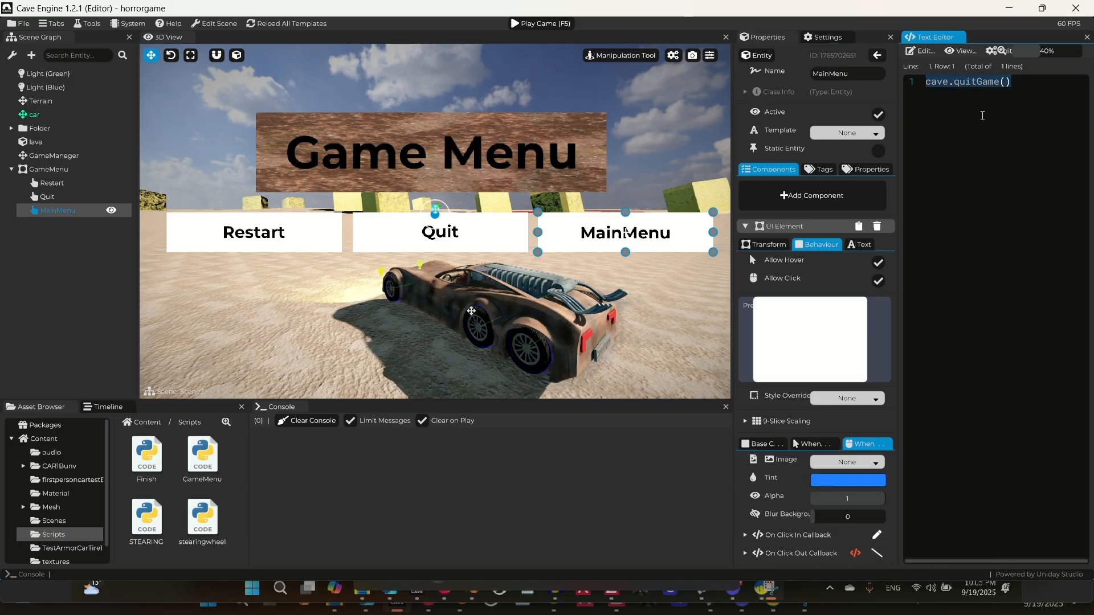
pyautogui.write('ca')
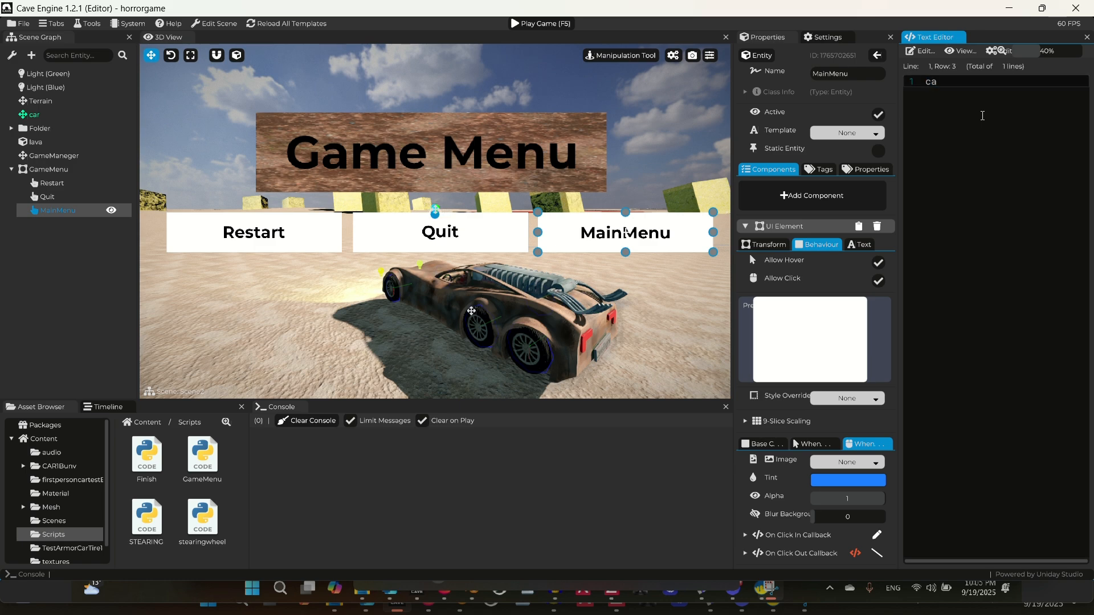
pyautogui.write('ve.setScene')
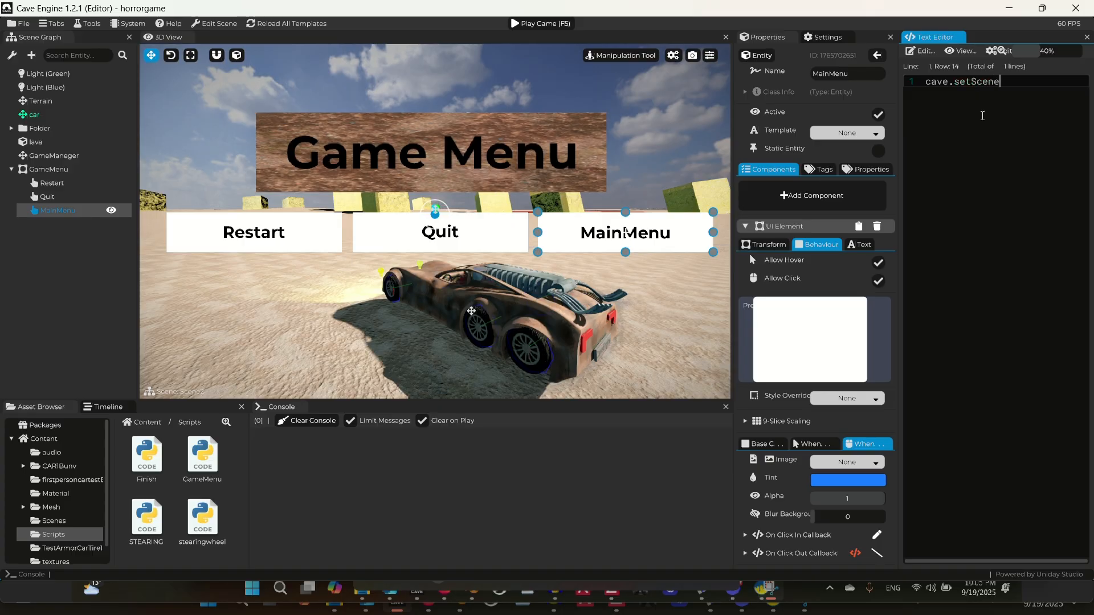
pyautogui.write('("MainMenu')
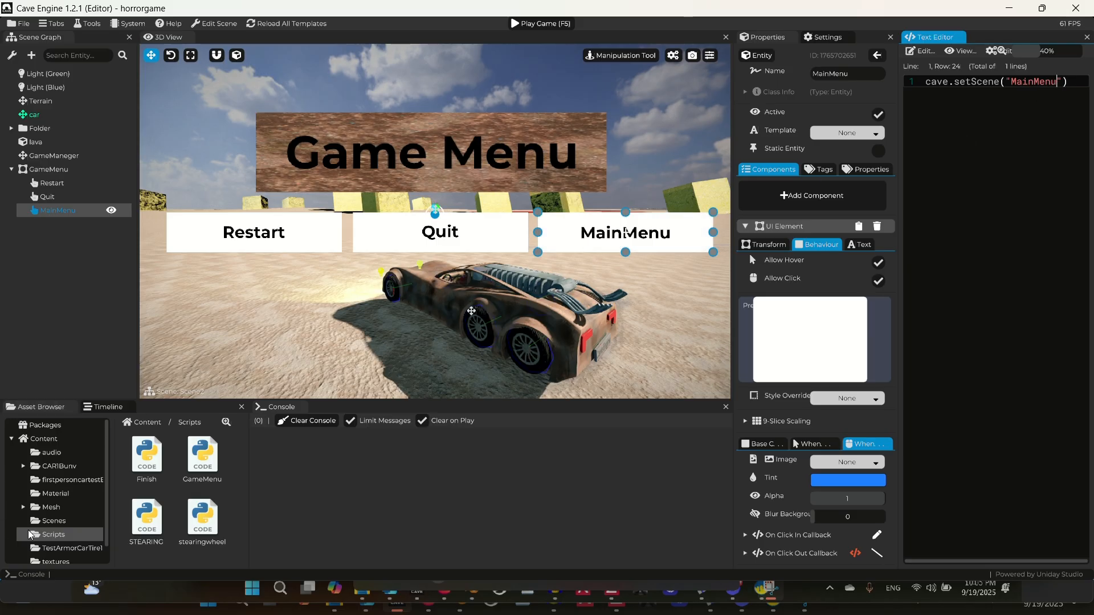
# Step: Create a new scene asset in the Scenes folder and name it MainMenu
pyautogui.click(51, 521)
pyautogui.rightClick(157, 534)
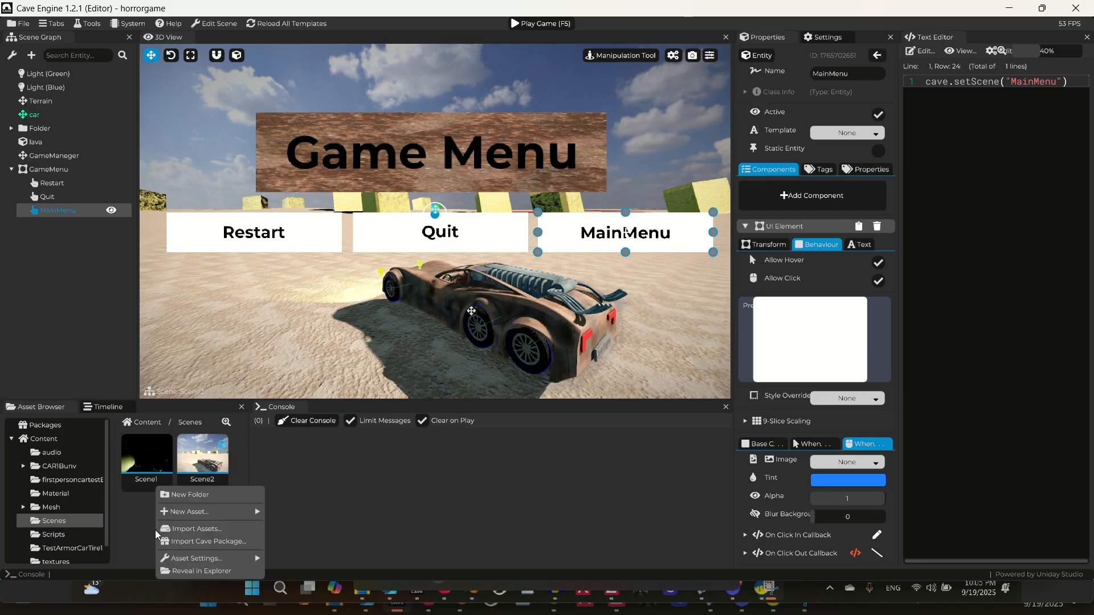
pyautogui.moveTo(183, 512)
pyautogui.click(283, 431)
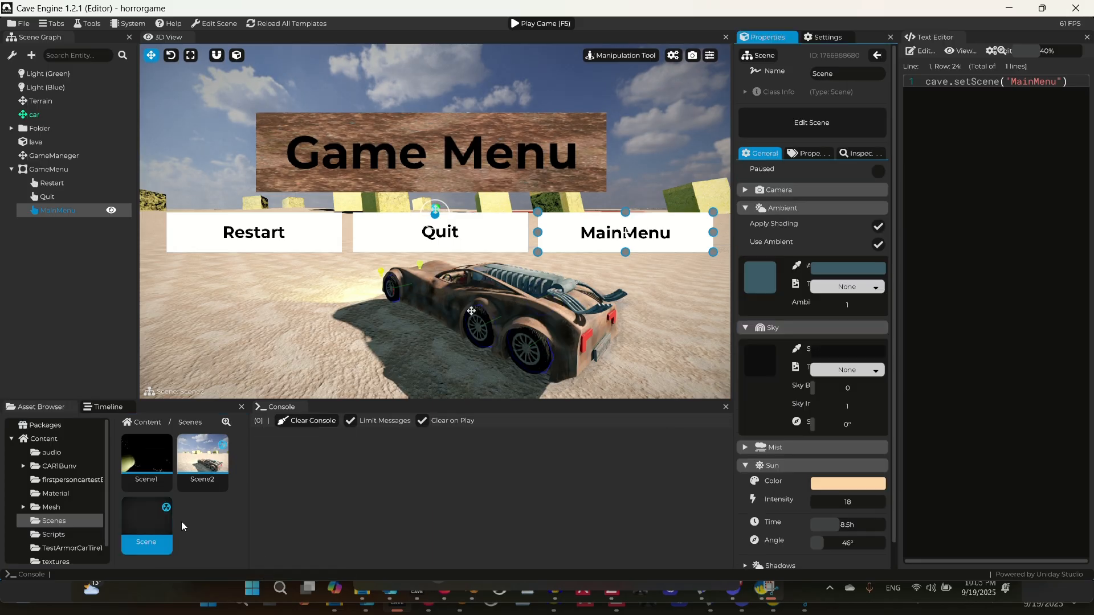
pyautogui.rightClick(143, 530)
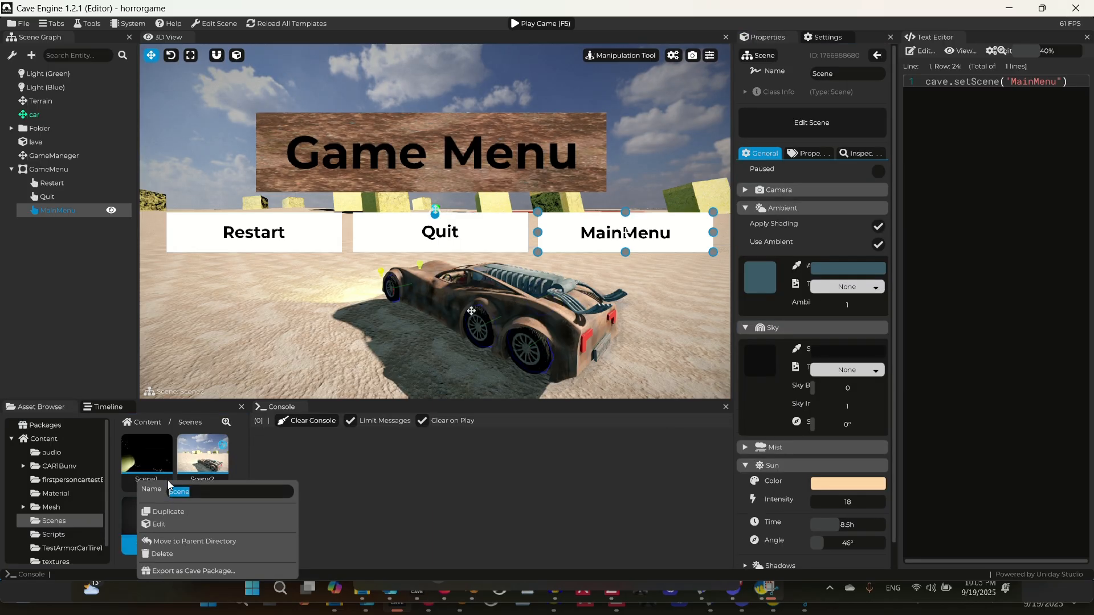
pyautogui.write('MainMenu')
pyautogui.click(311, 452)
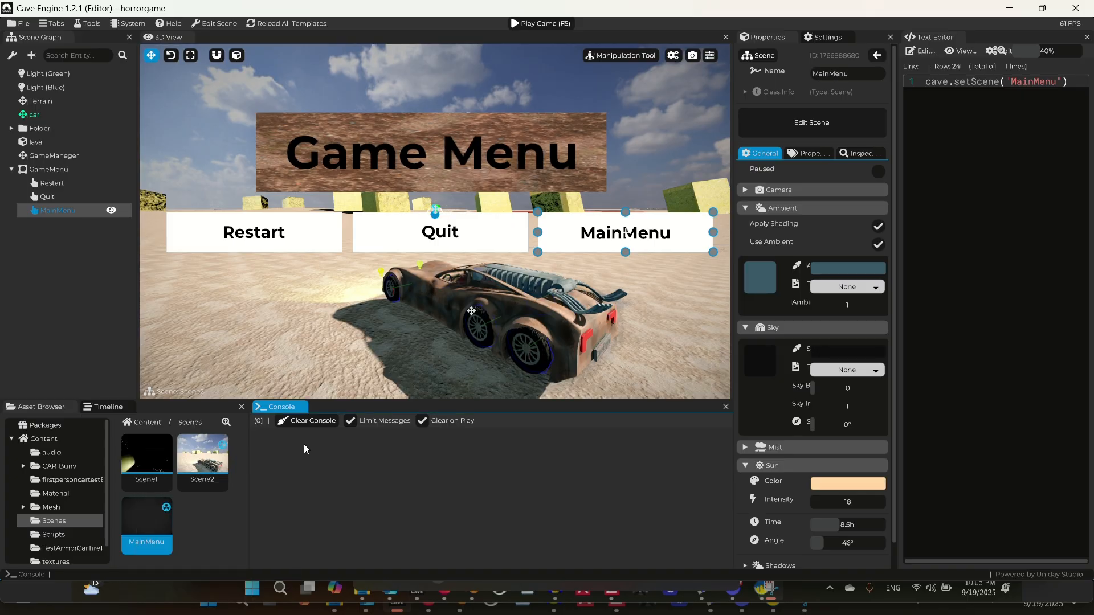
# Step: Deactivate the GameMenu element and run the game to test its Restart, Quit and MainMenu buttons
pyautogui.click(80, 170)
pyautogui.click(111, 169)
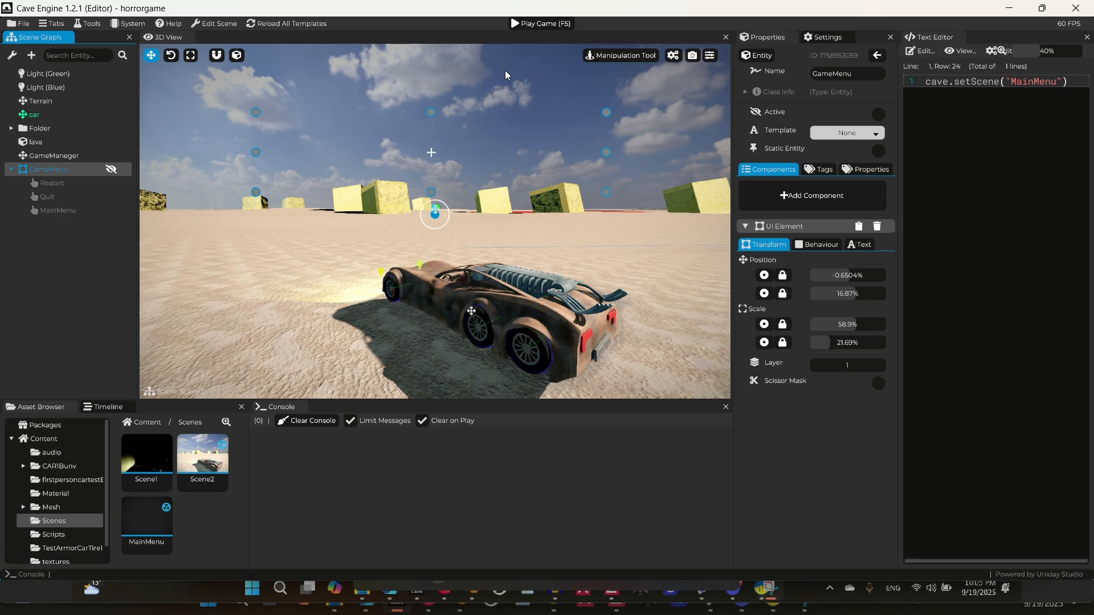
pyautogui.press('F5')
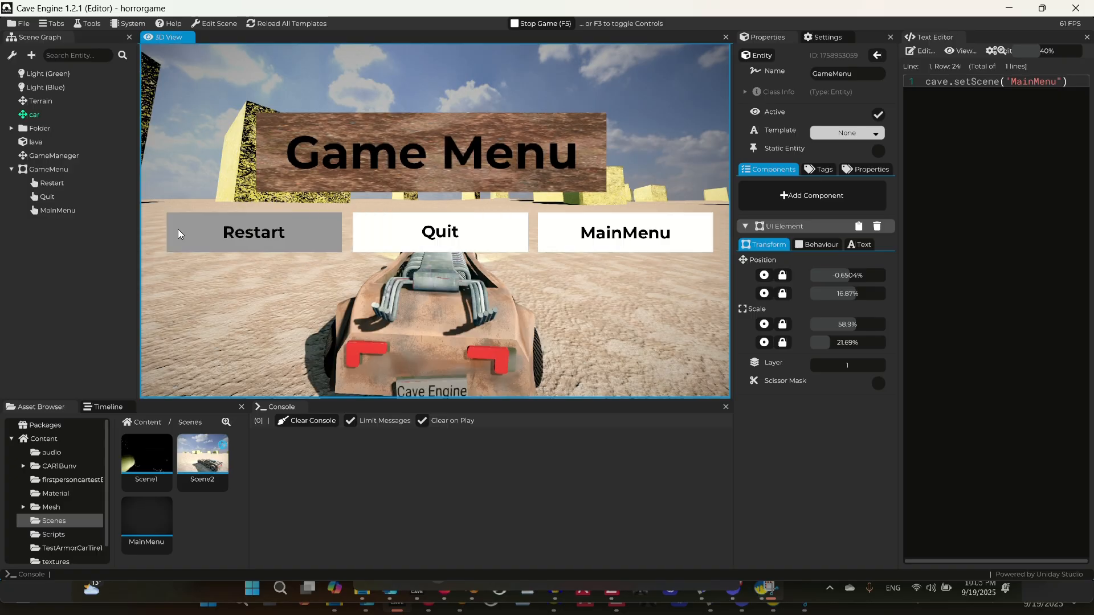
pyautogui.click(244, 234)
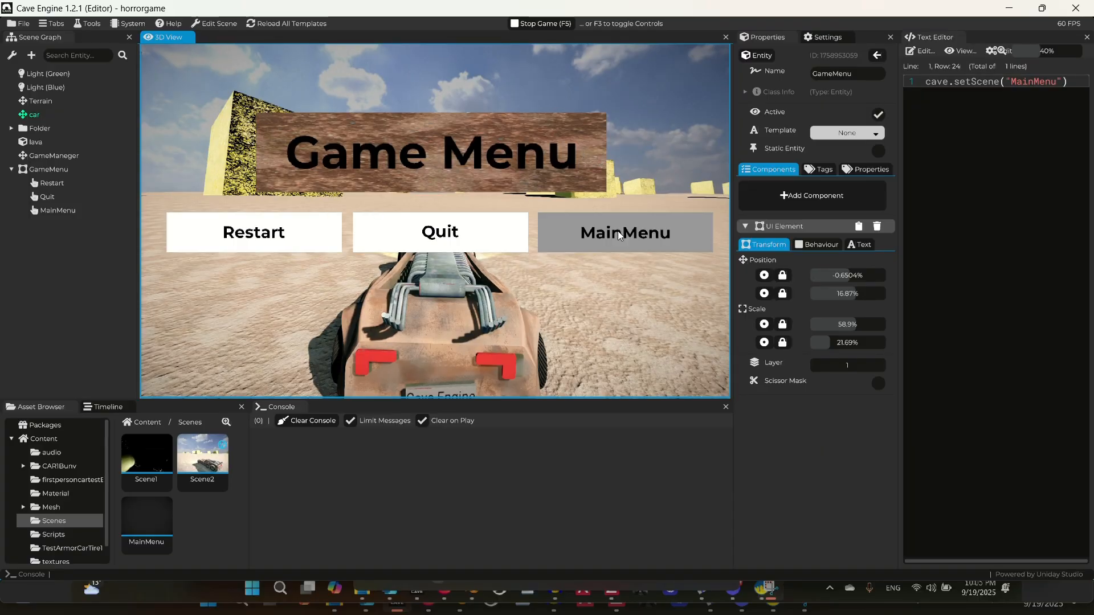
pyautogui.click(430, 234)
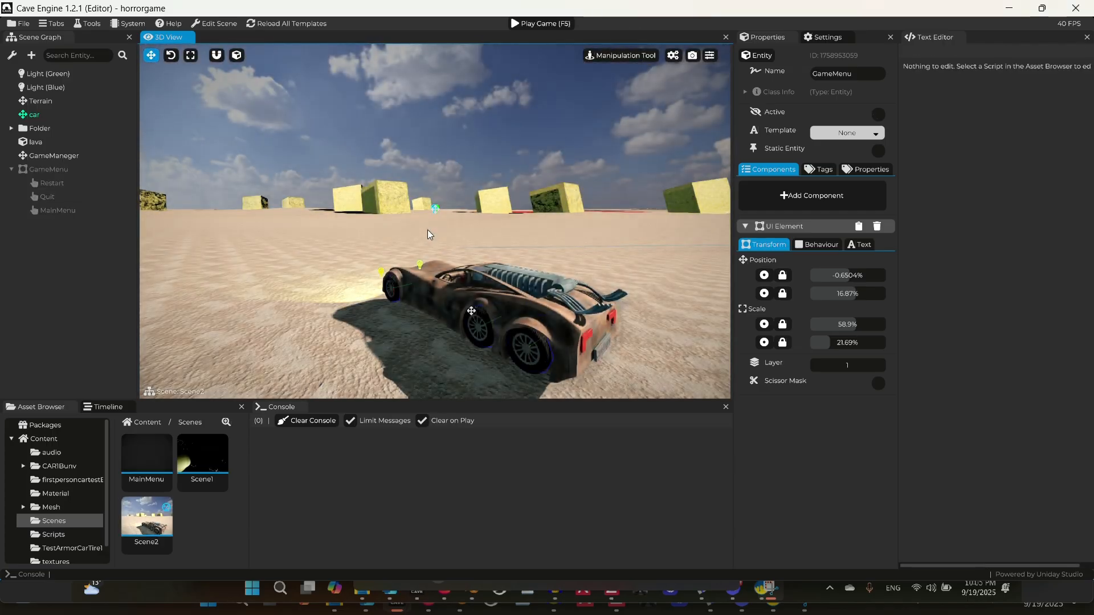
pyautogui.press('F5')
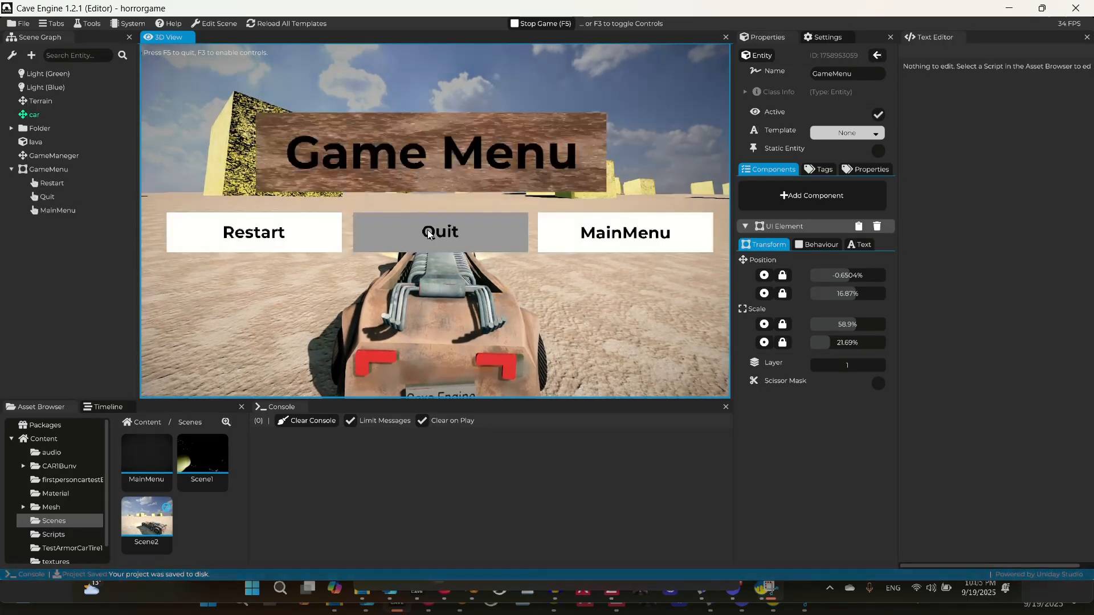
pyautogui.click(646, 239)
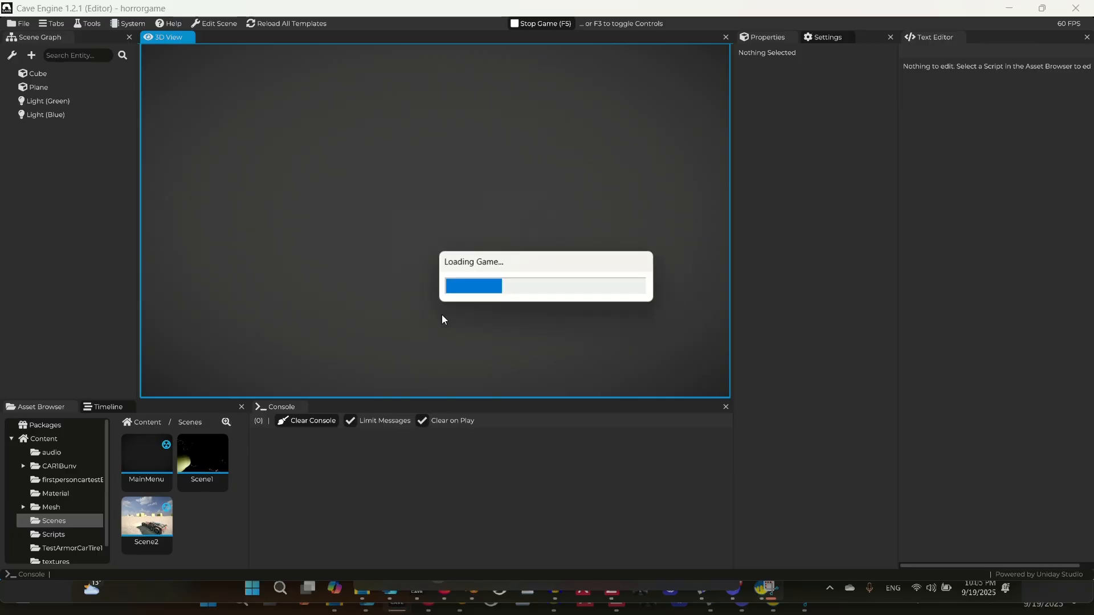
# Step: Reopen Scene2 for editing and view the car from behind
pyautogui.doubleClick(164, 525)
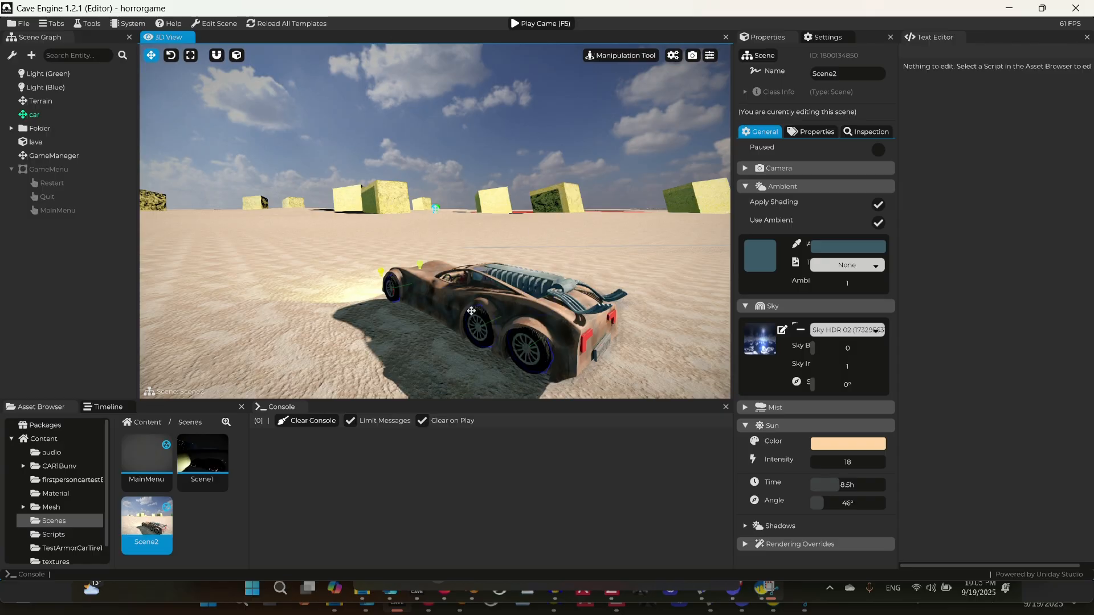
pyautogui.press('d')
pyautogui.moveTo(521, 217); pyautogui.dragTo(394, 221, button='right')
pyautogui.press('d')
pyautogui.press('a')
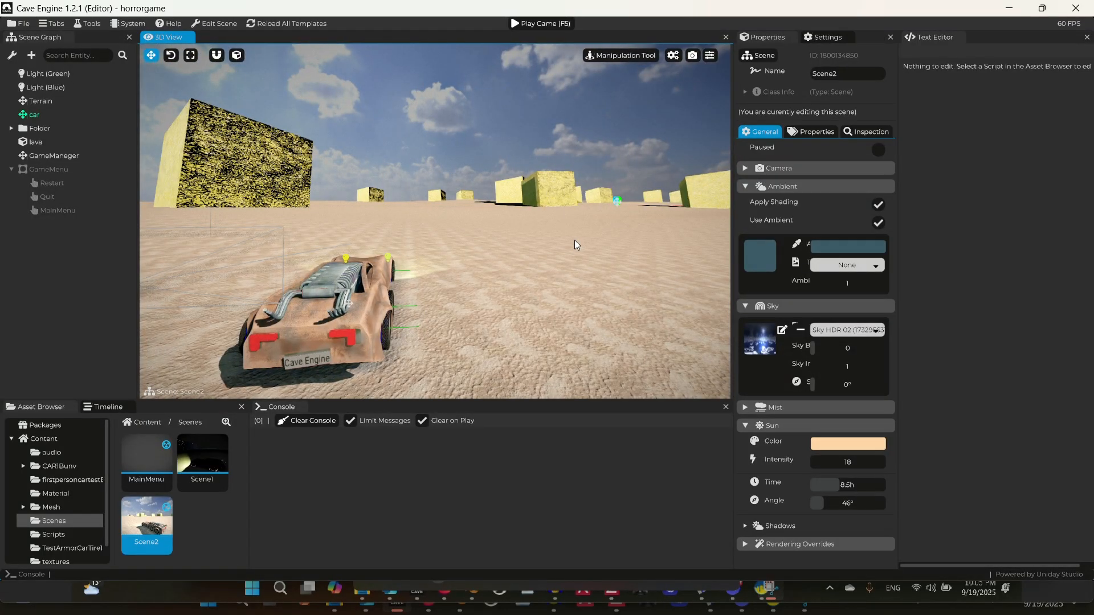